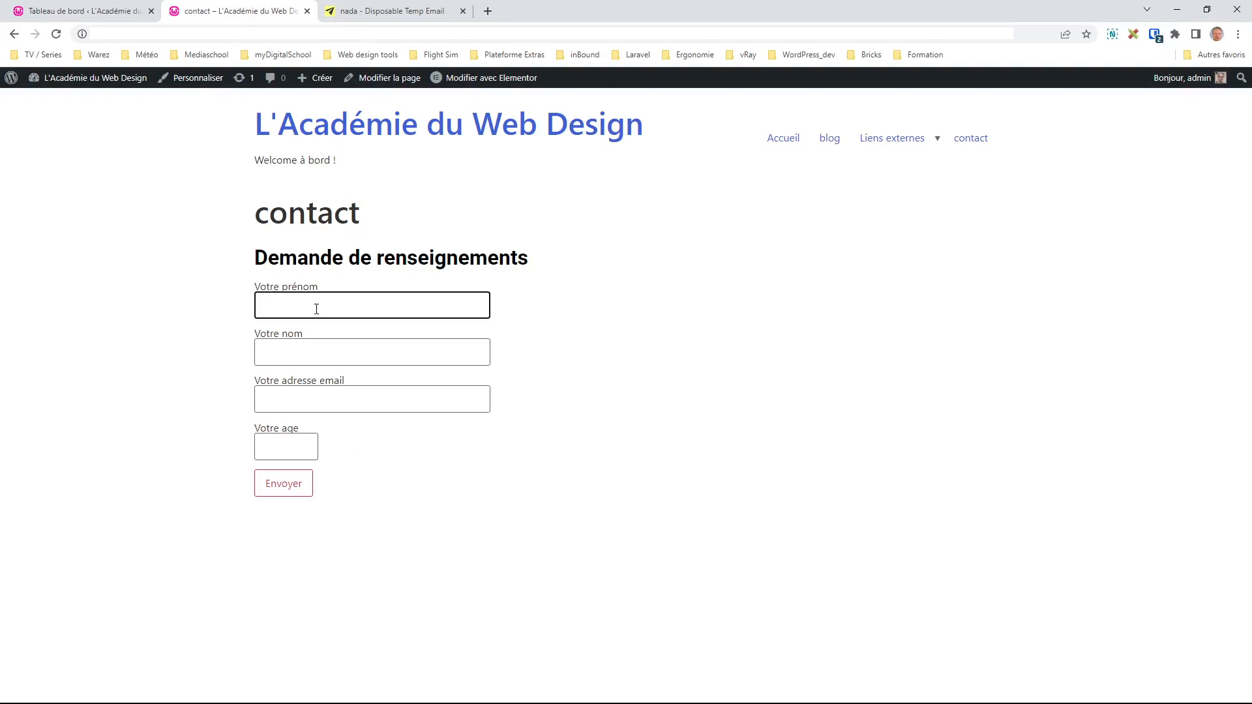
Step: Fill in the first name, last name and email fields with a sample contact's details
key(Tab)
key(Tab)
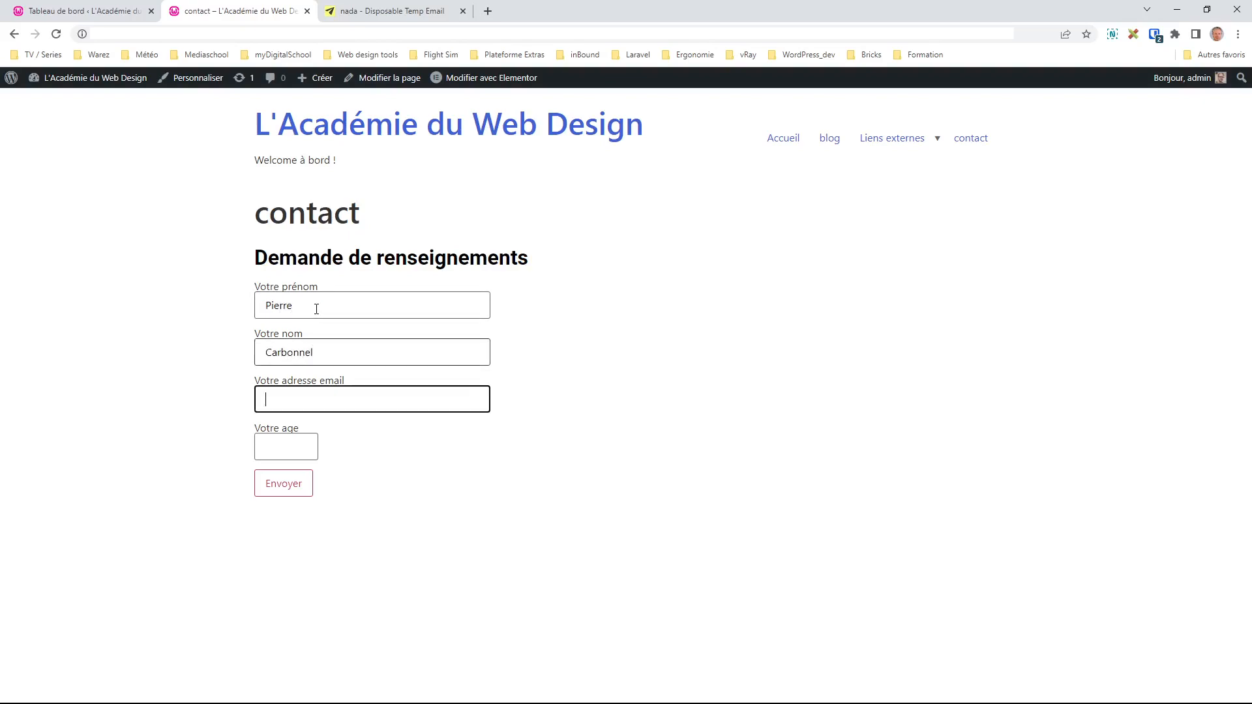
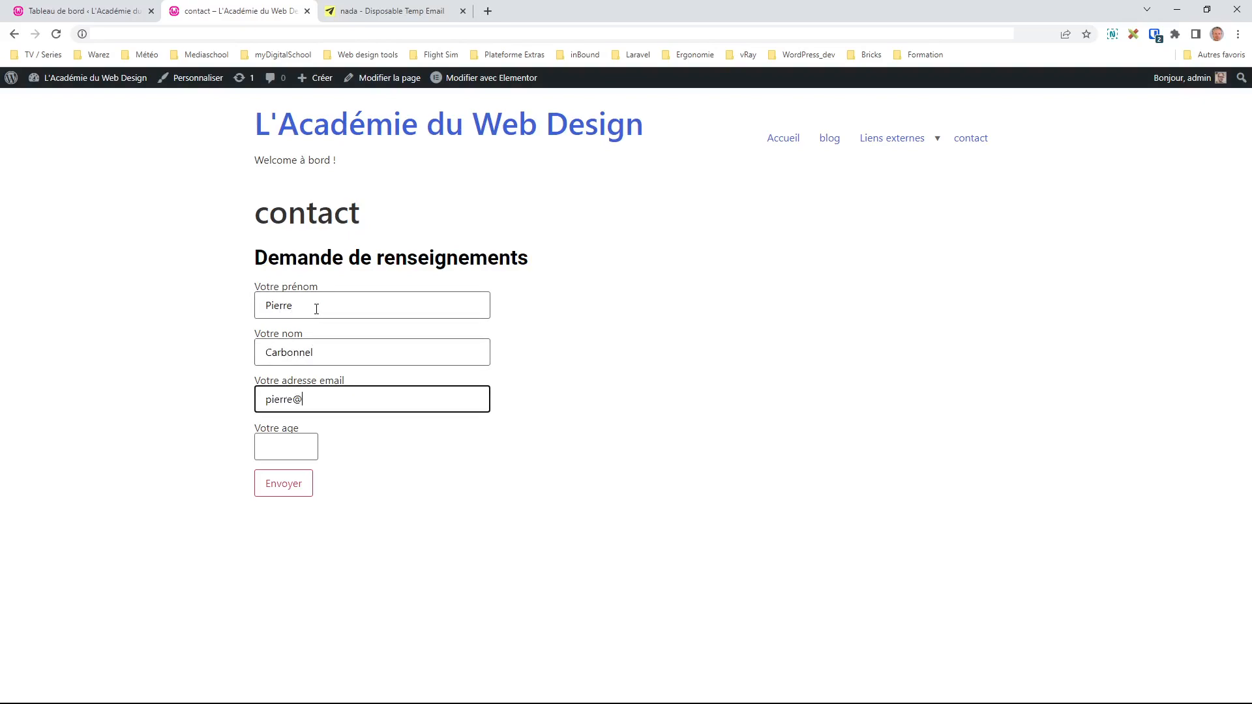
key(Tab)
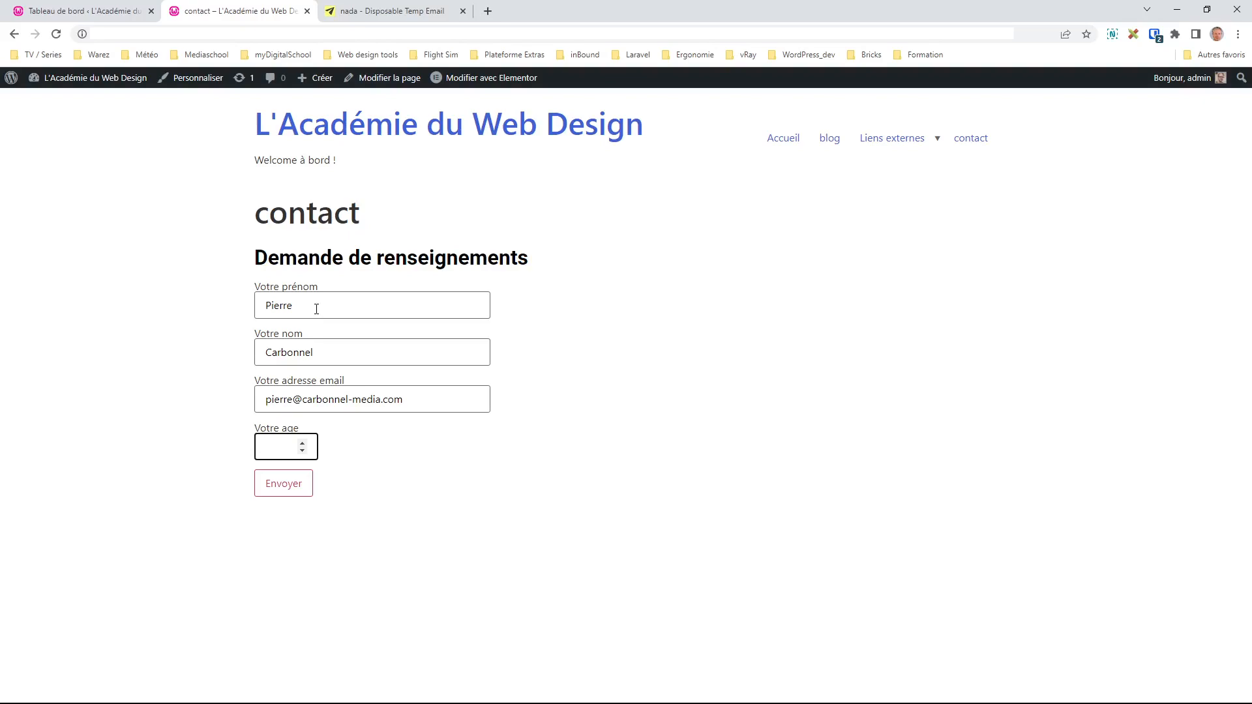
Step: Enter age 40 to reveal the message box, then lower the age to 17 for the guardian fields
text(40)
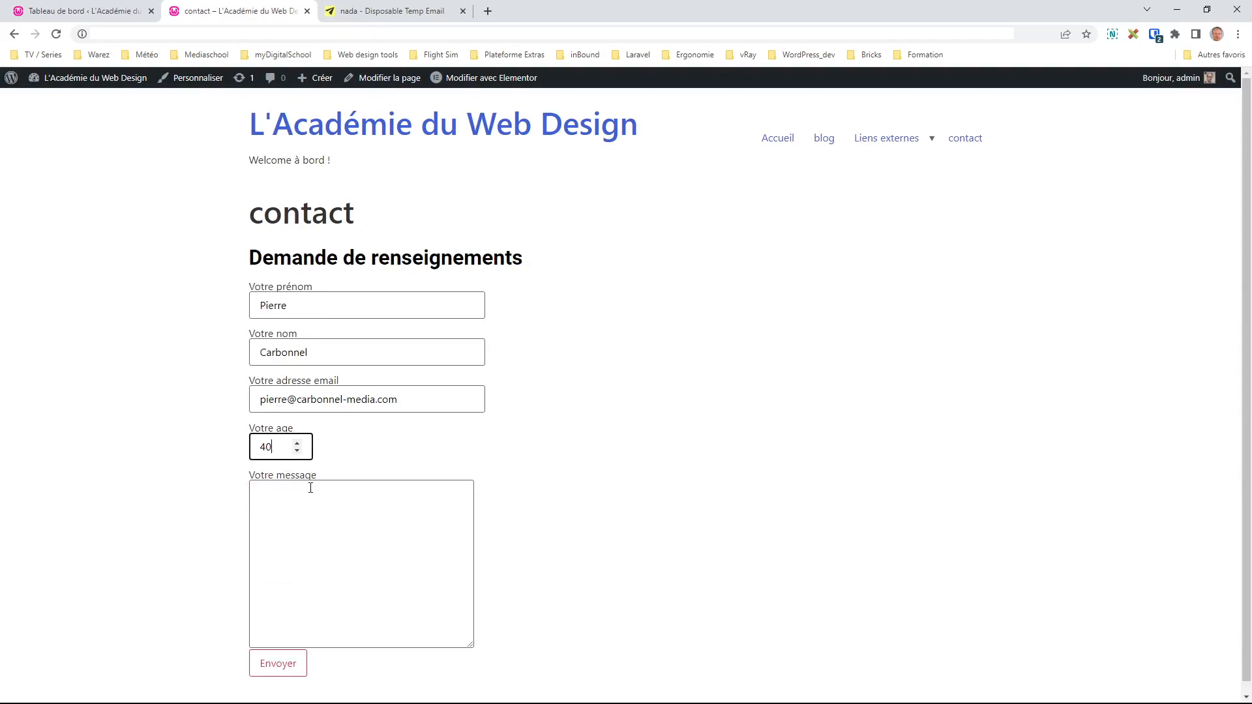
click(297, 450)
click(296, 449)
click(296, 450)
click(297, 450)
drag(277, 447, 246, 450)
text(18)
click(297, 450)
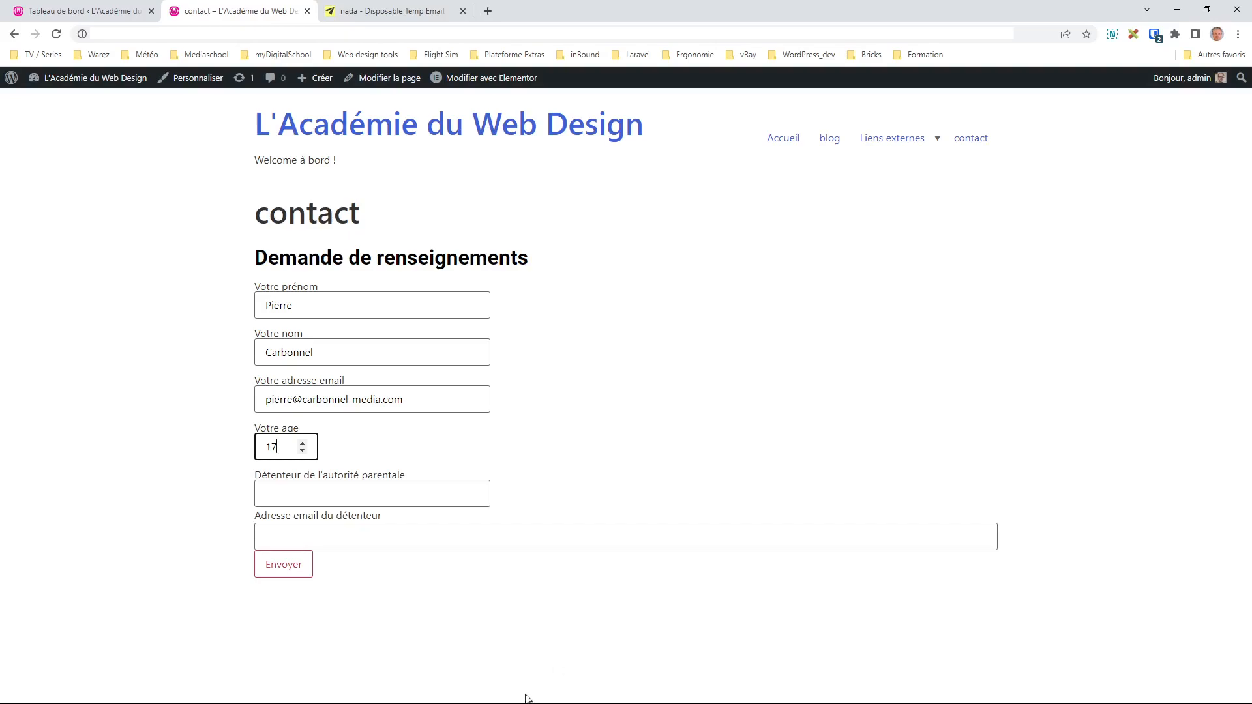
click(598, 686)
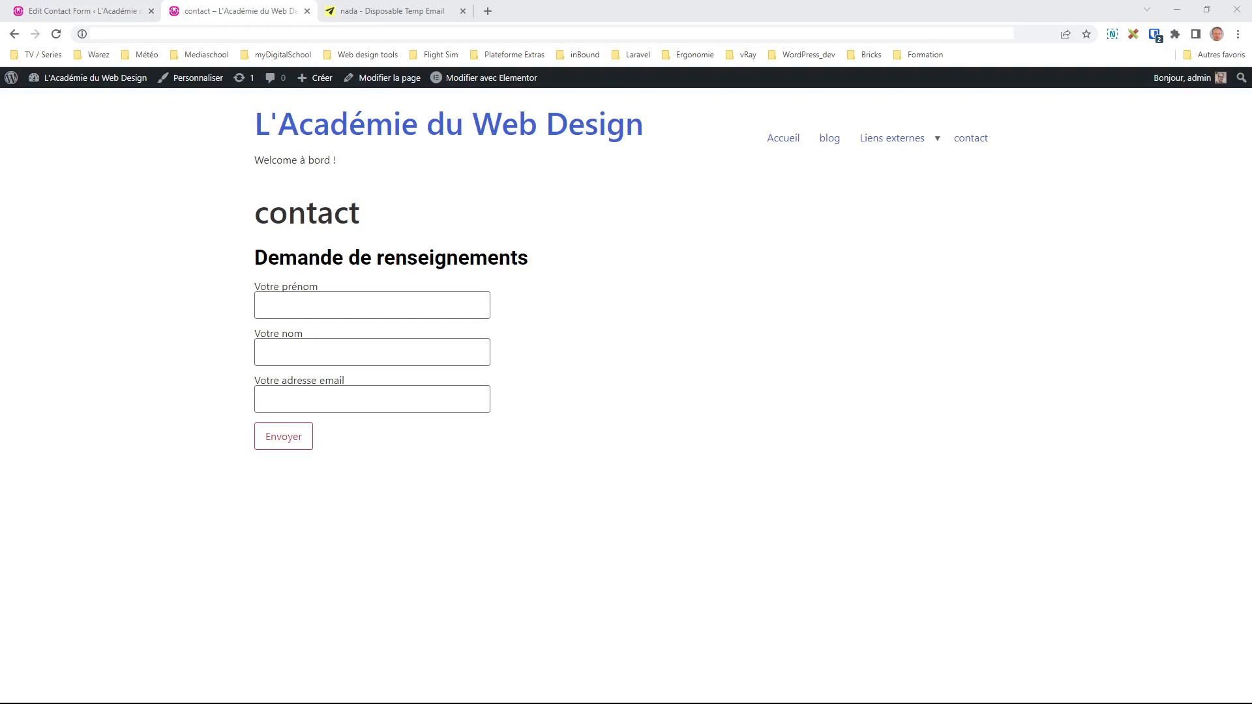
Step: Go to Tableau de bord from the site name menu in the admin bar
click(465, 692)
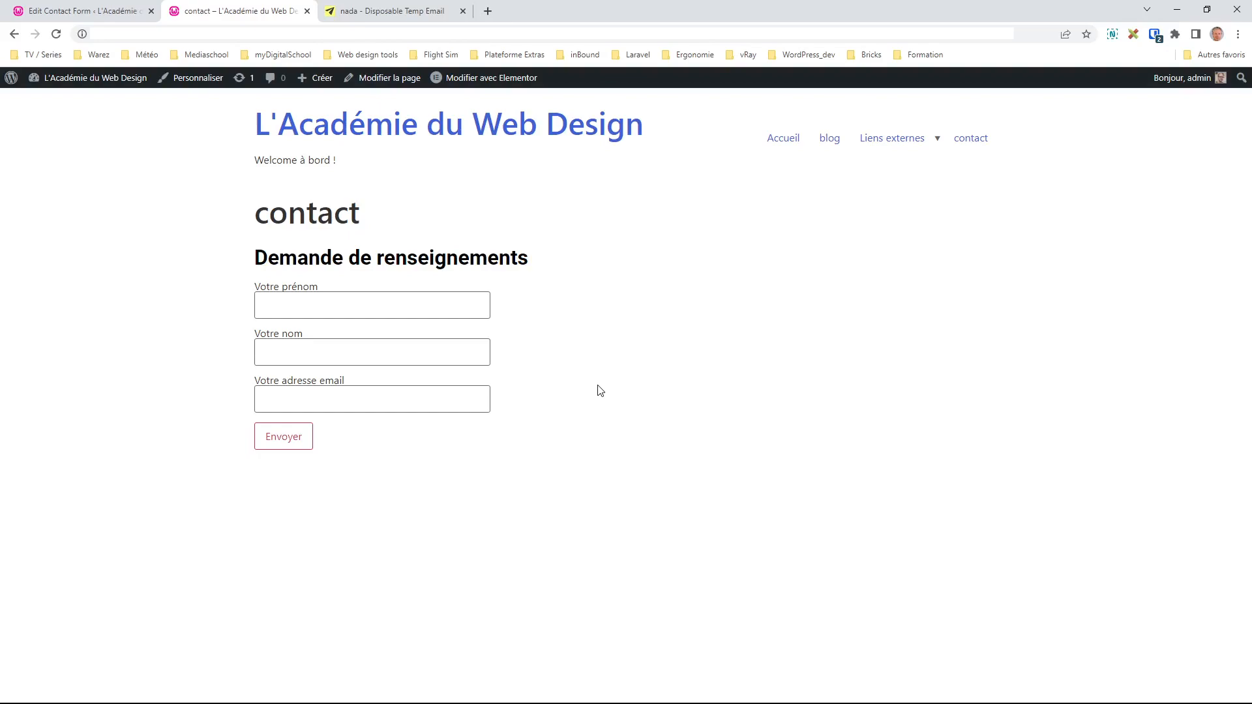
mouse_move(115, 87)
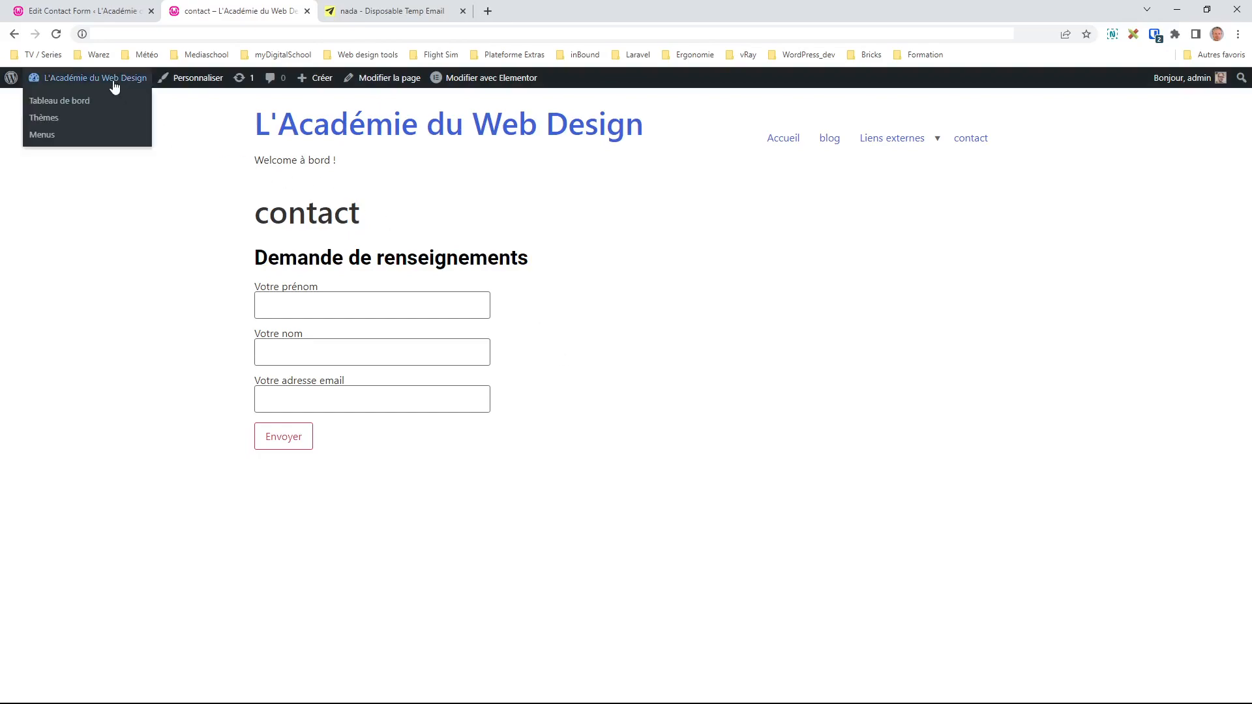
click(85, 108)
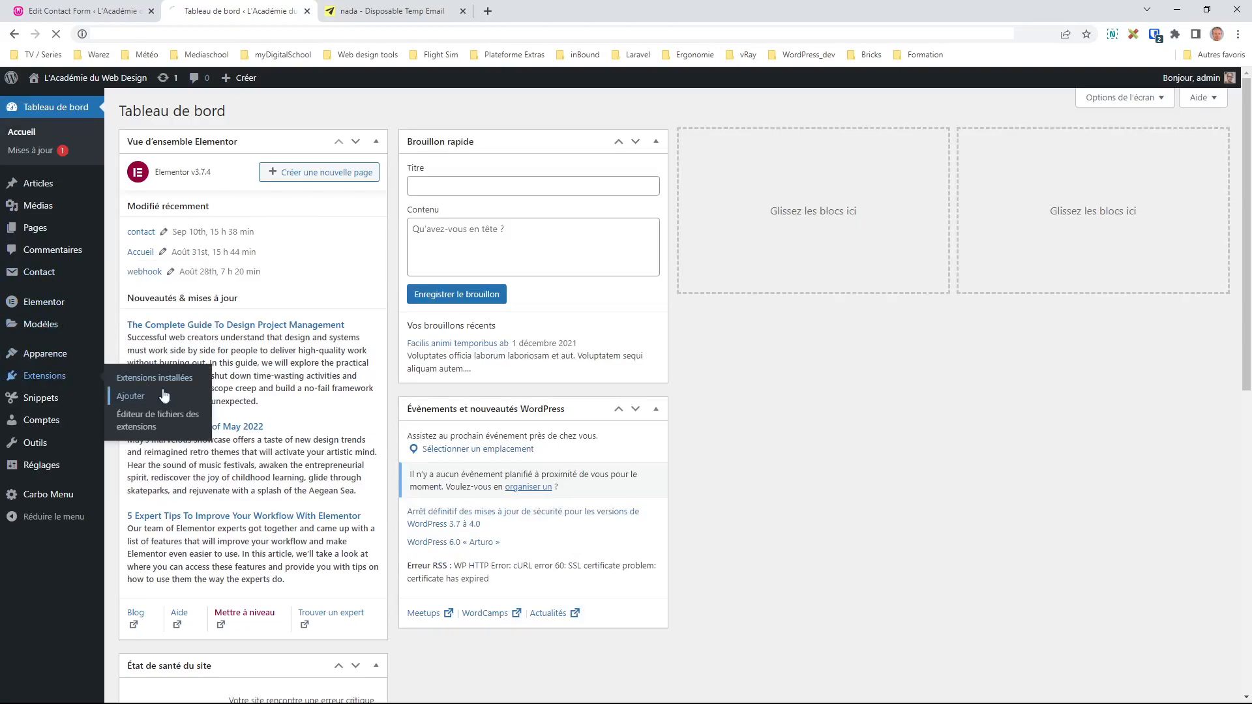
Step: Search Add Plugins for 'condifional' and activate Conditional Fields for Contact Form 7
click(149, 399)
click(1074, 146)
text(condif)
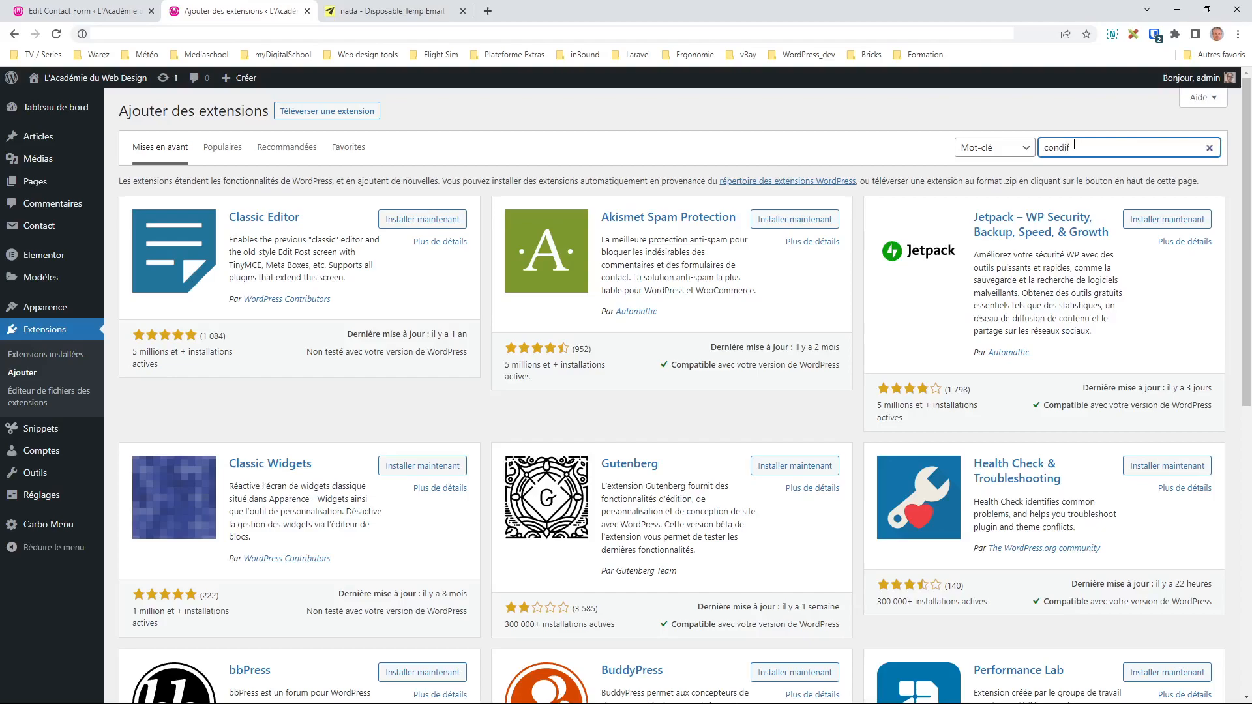
text(ional)
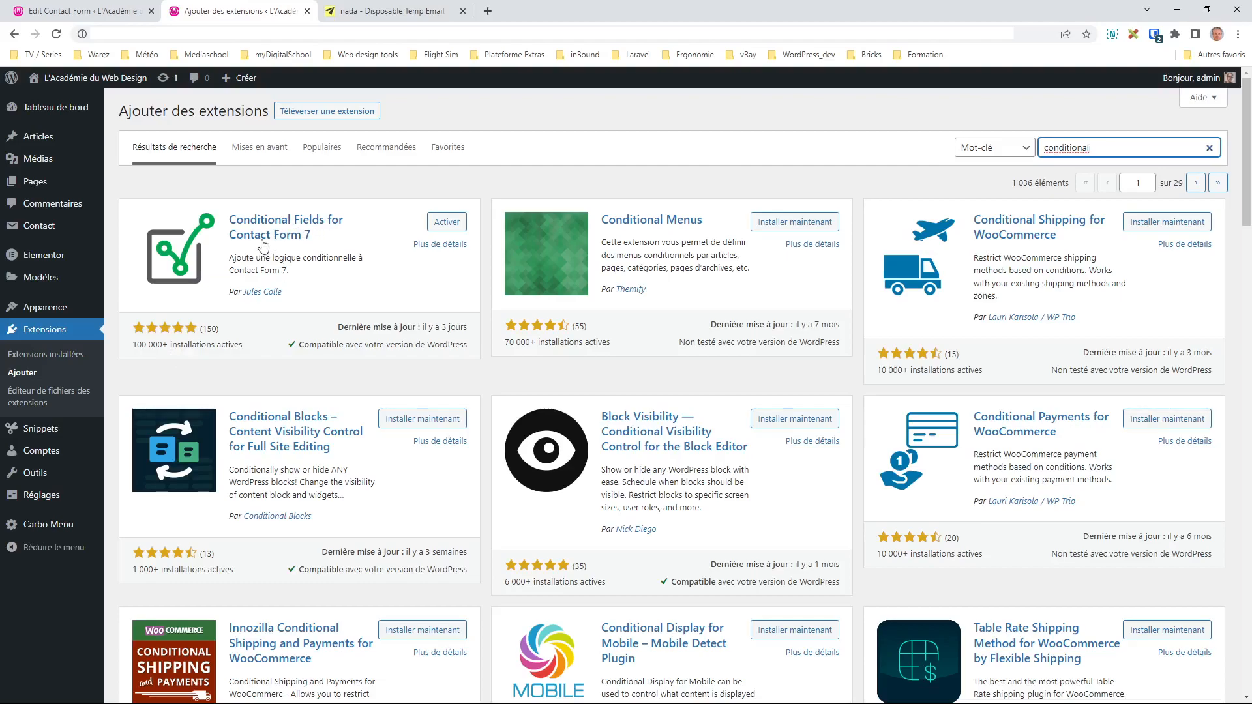
click(447, 223)
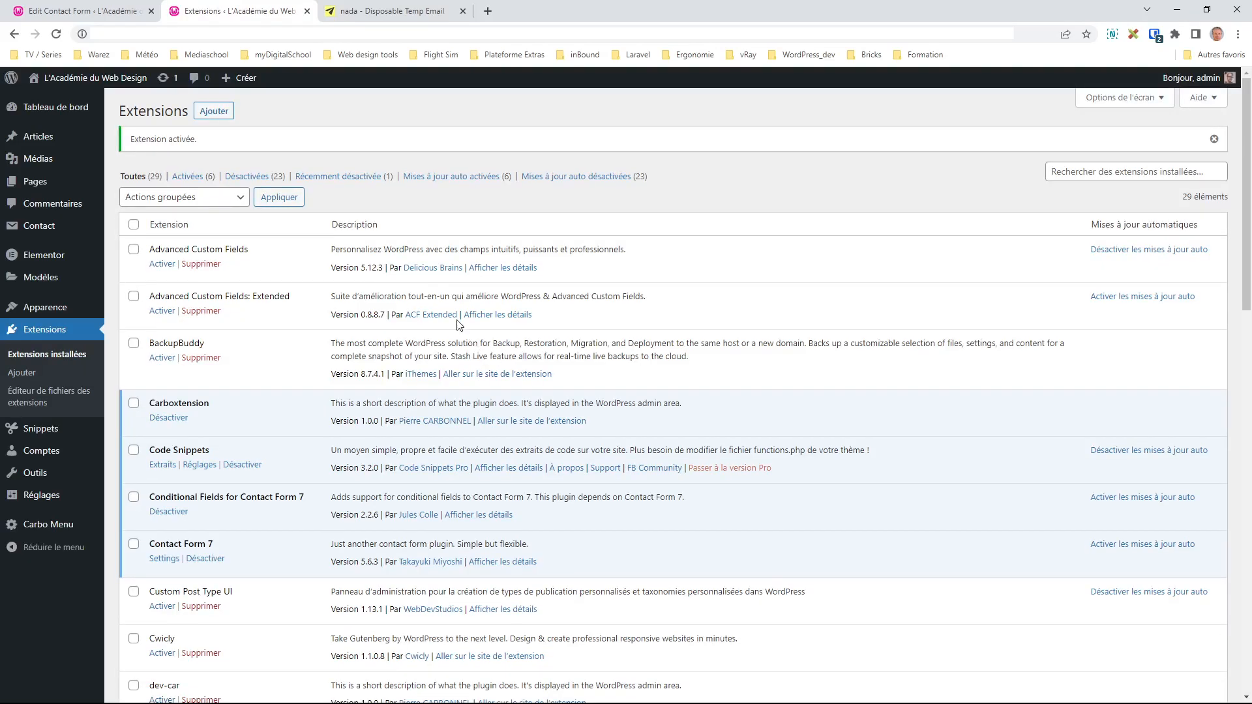
Step: Edit Formulaire de contact from Contact Forms and insert blank lines after the email field
mouse_move(38, 229)
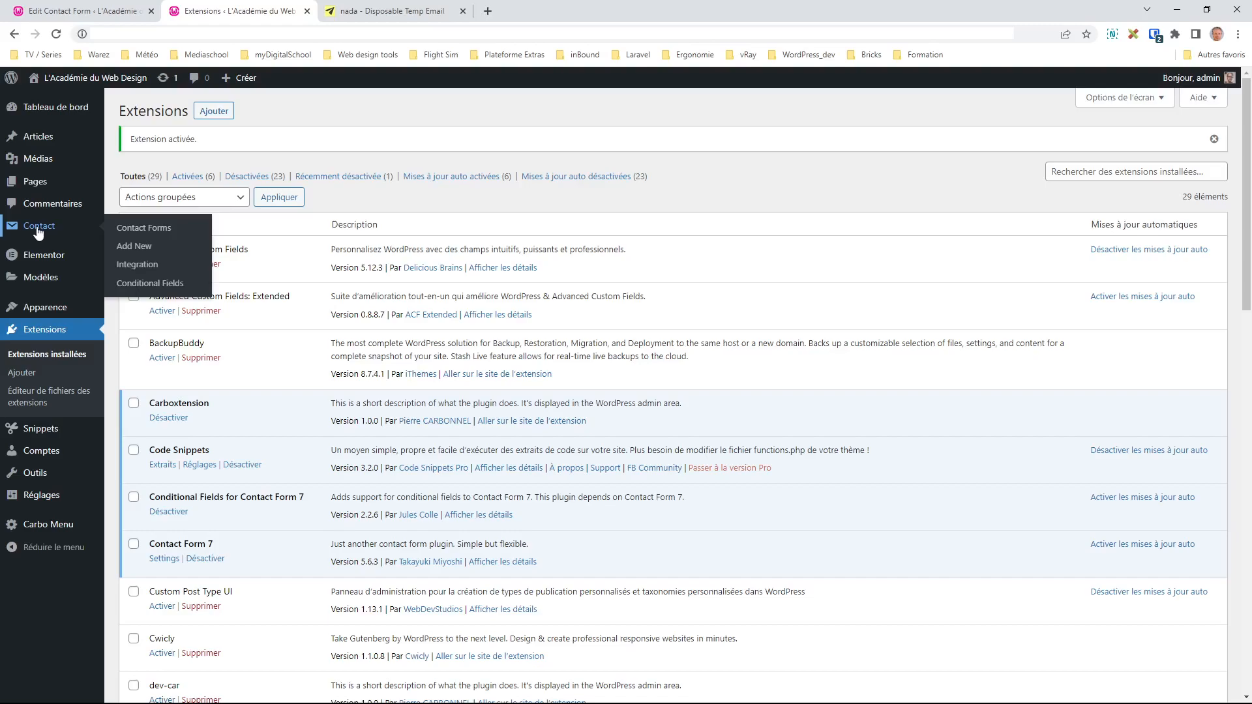
click(138, 227)
click(155, 492)
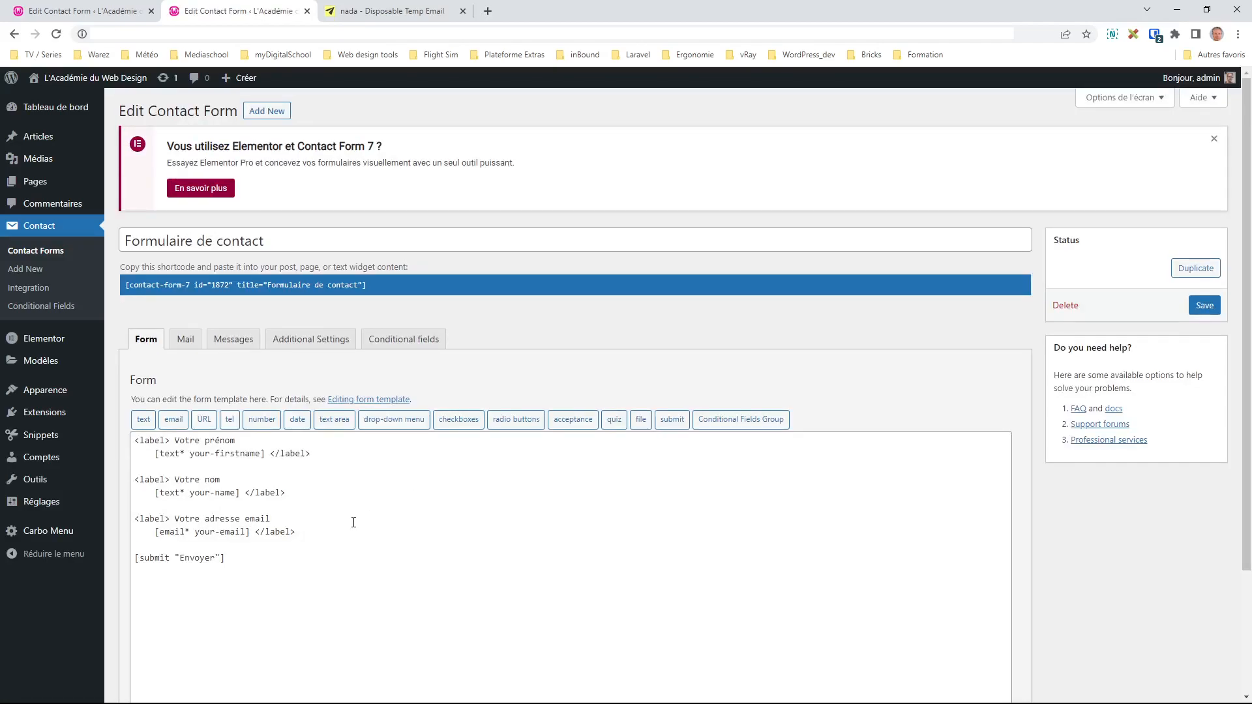
click(327, 530)
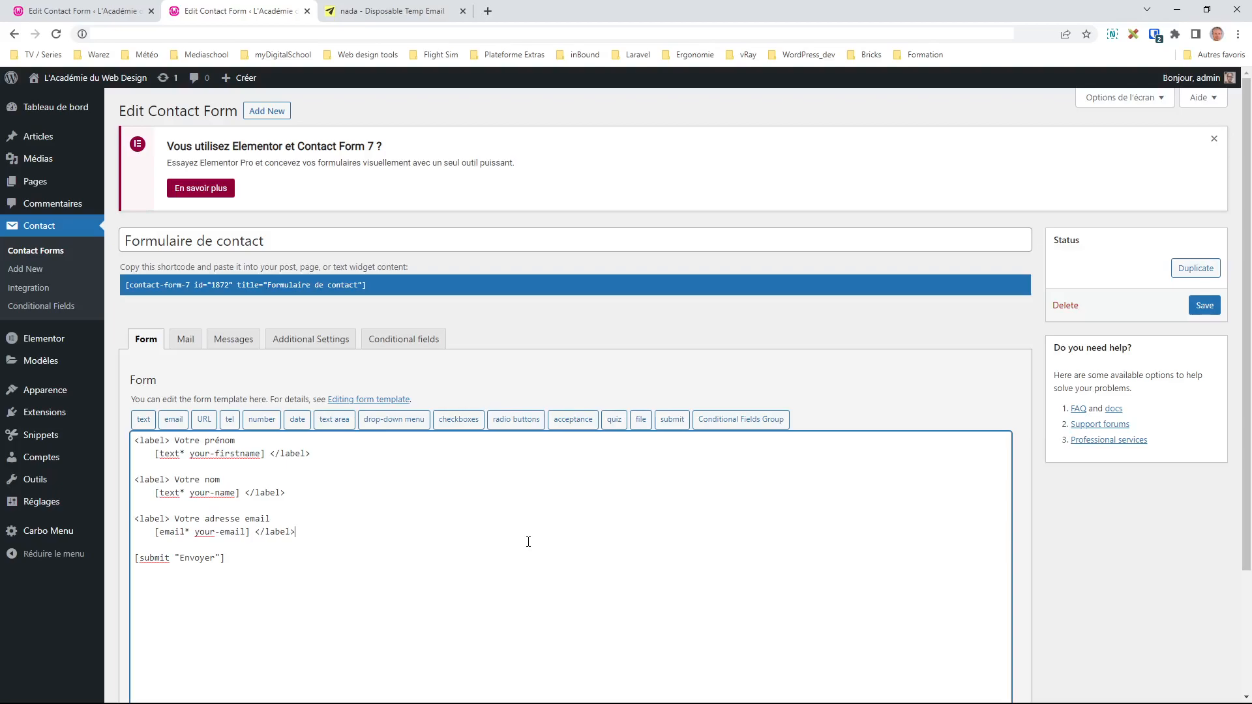
key(Return)
key(Return)
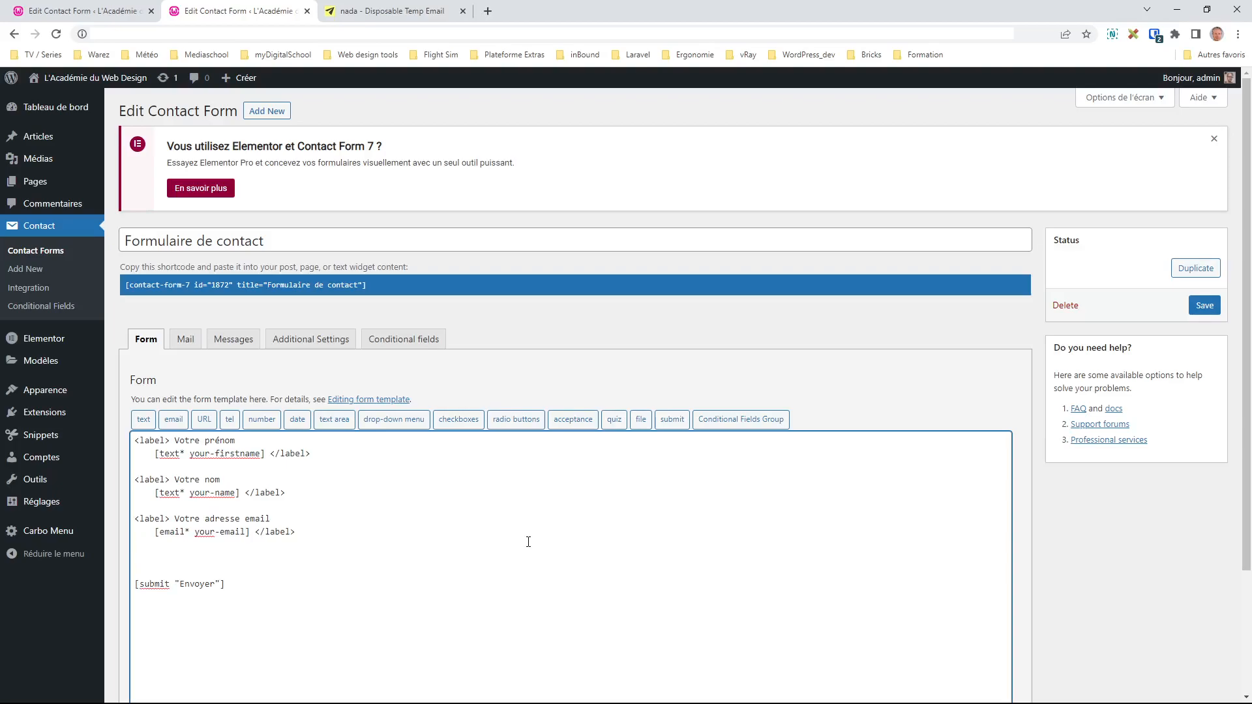
scroll(233, 555, down, 1)
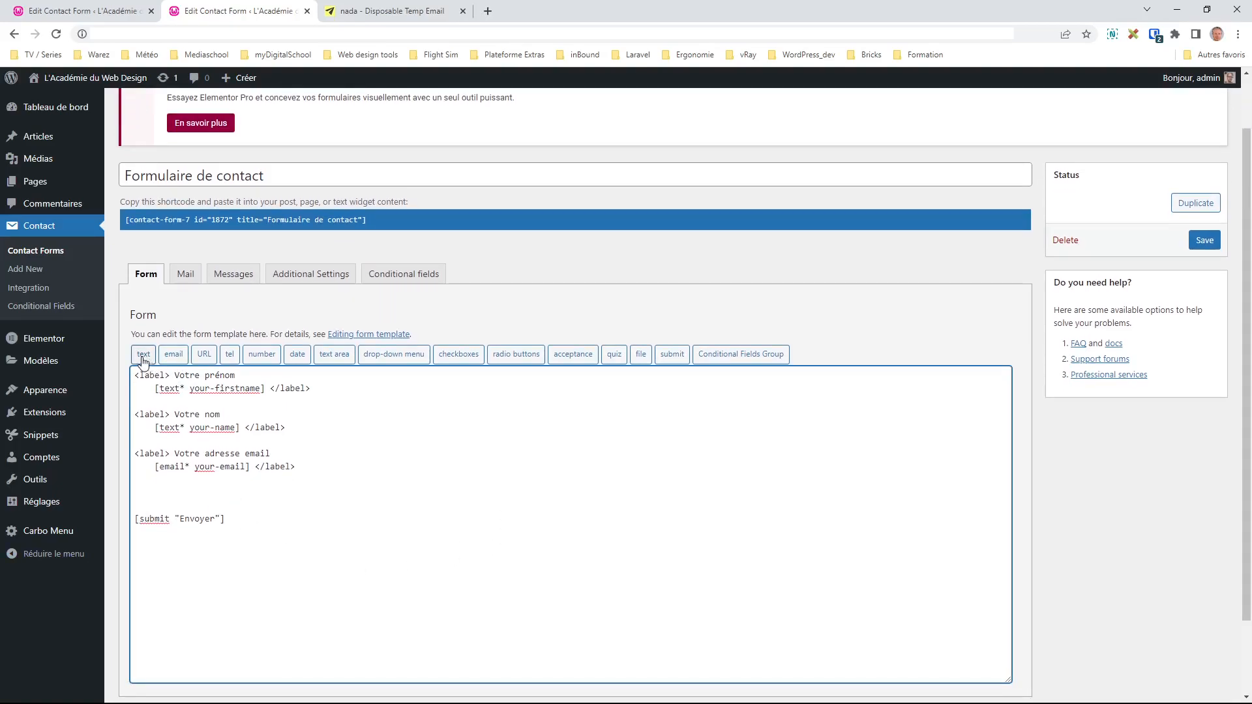
Step: Open the number tag generator and look over its field type options
click(261, 354)
click(551, 269)
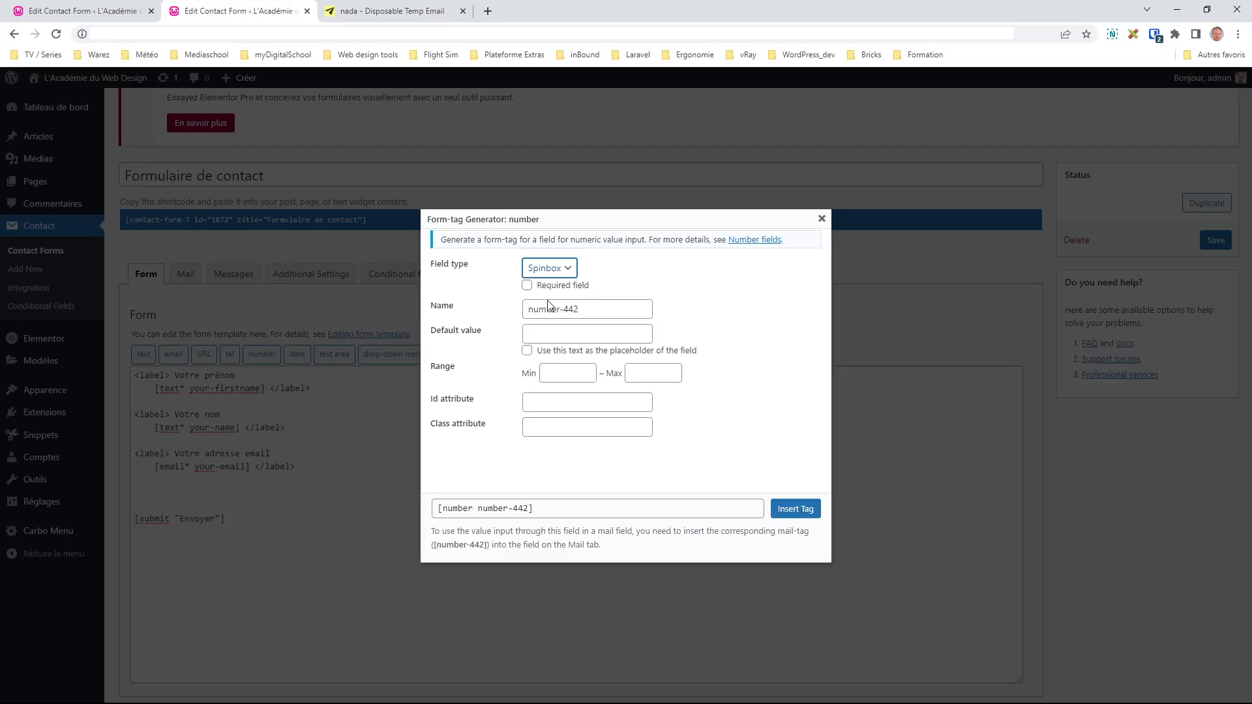
click(786, 326)
drag(458, 367, 430, 366)
click(575, 378)
click(710, 324)
Step: Name the number field my-age with range 0 to 99, insert it, and save the form
drag(584, 309, 425, 314)
text(my-age)
click(566, 373)
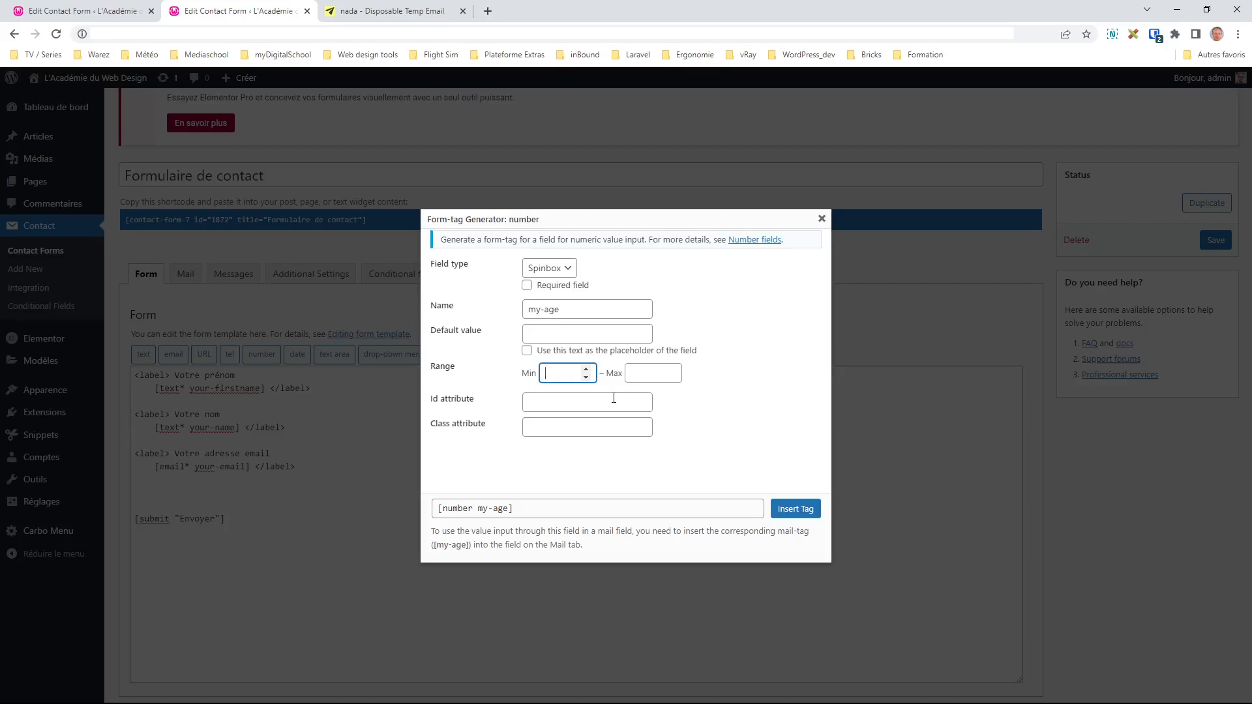
key(Tab)
text(99)
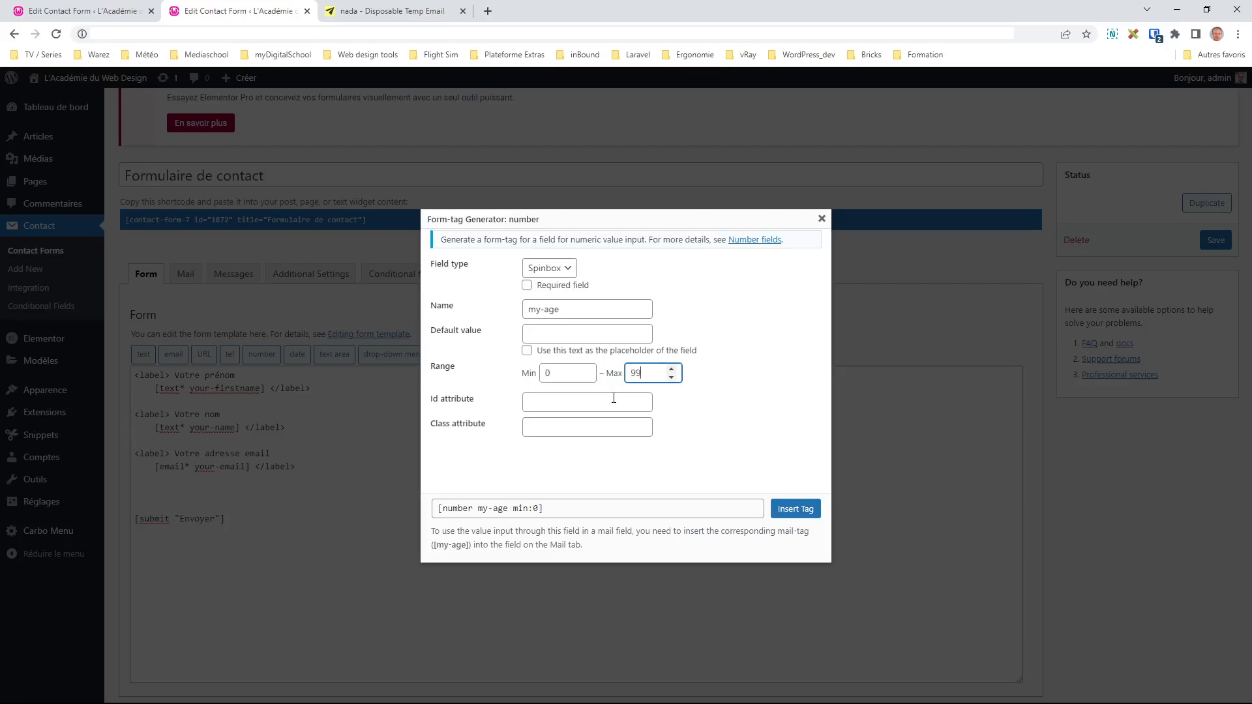
click(790, 515)
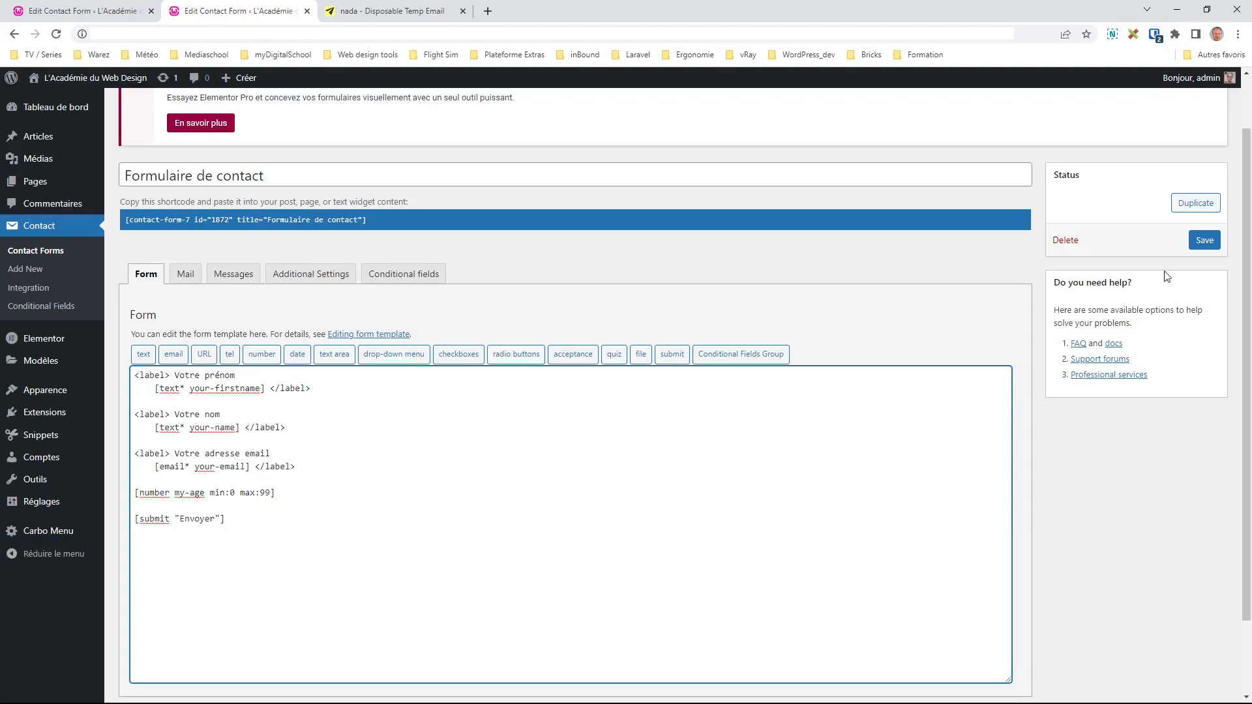
click(1203, 240)
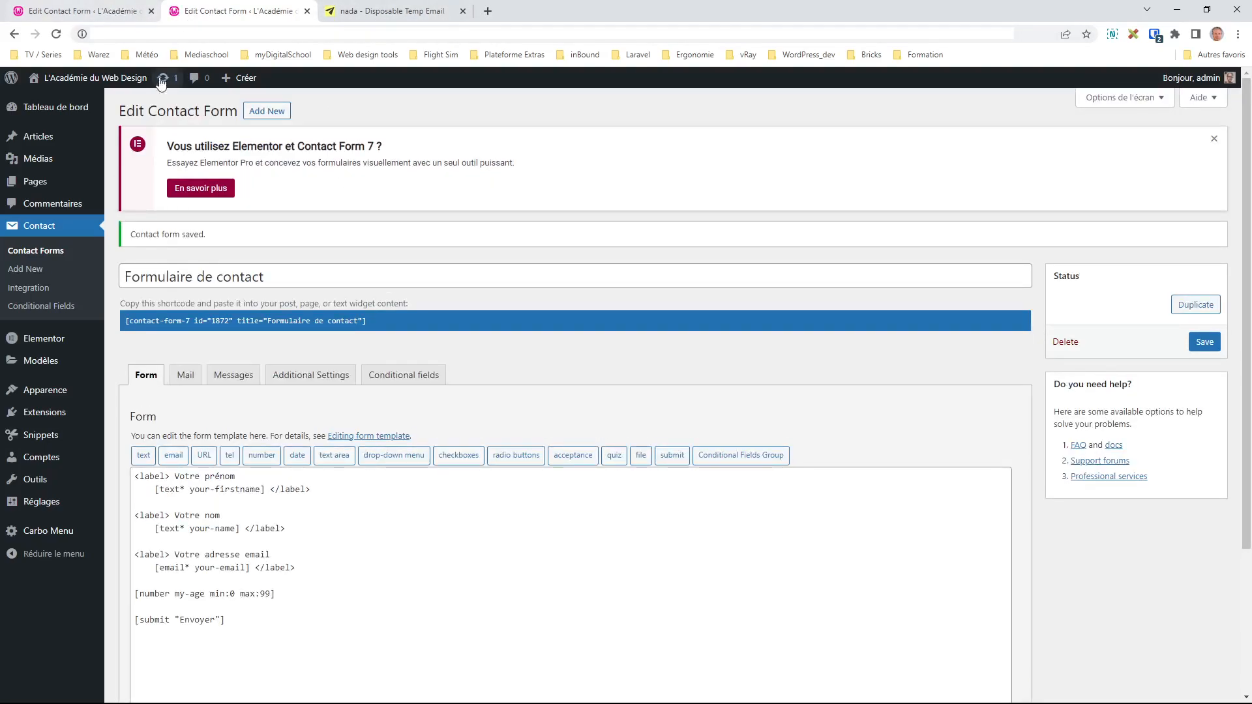
Step: Open the Pages list in a new tab and view the live contact page
mouse_move(92, 185)
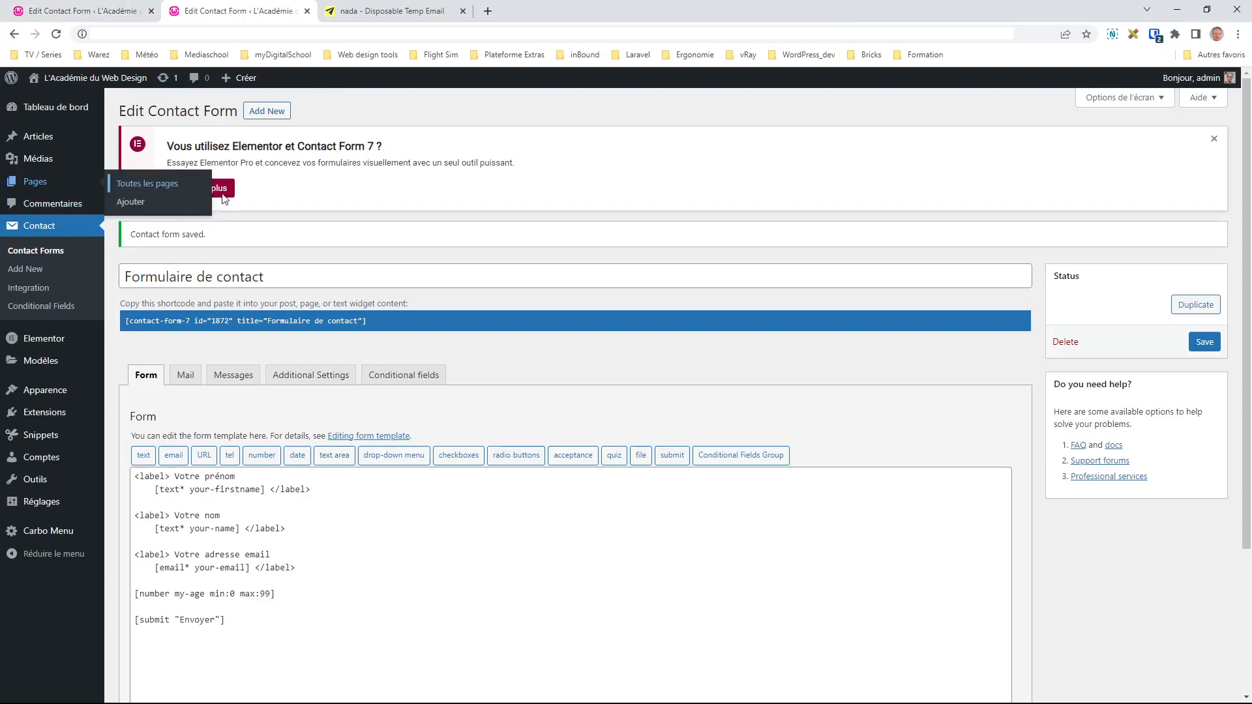
middle_click(202, 201)
click(369, 11)
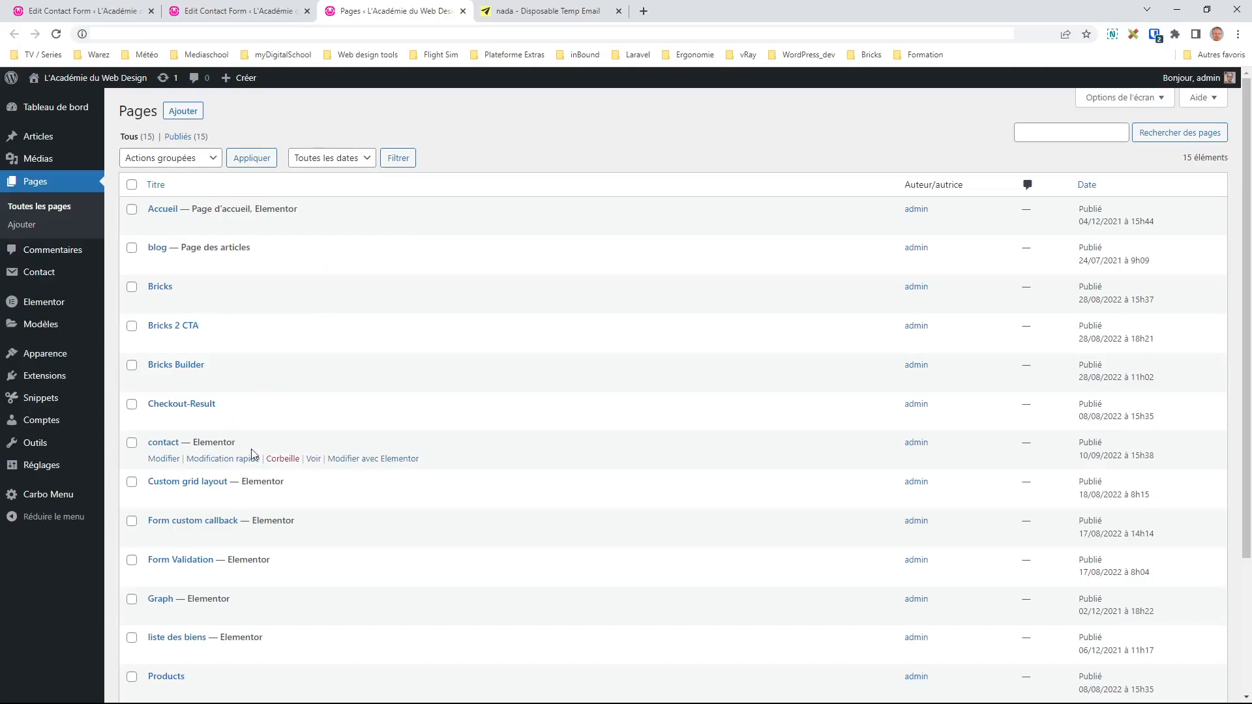
click(311, 460)
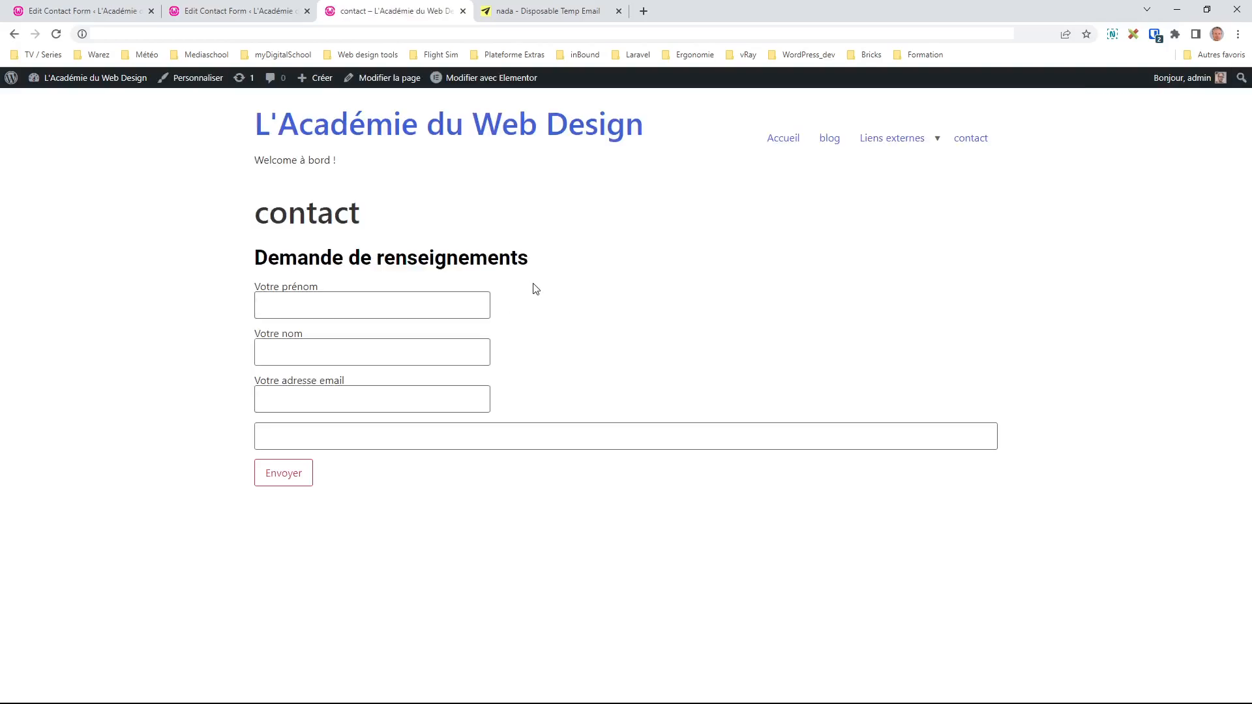
Step: Enter 120 in the number field and submit the form to test validation
click(407, 440)
click(982, 433)
click(982, 440)
click(983, 440)
click(982, 435)
click(982, 434)
click(983, 434)
drag(327, 435, 192, 425)
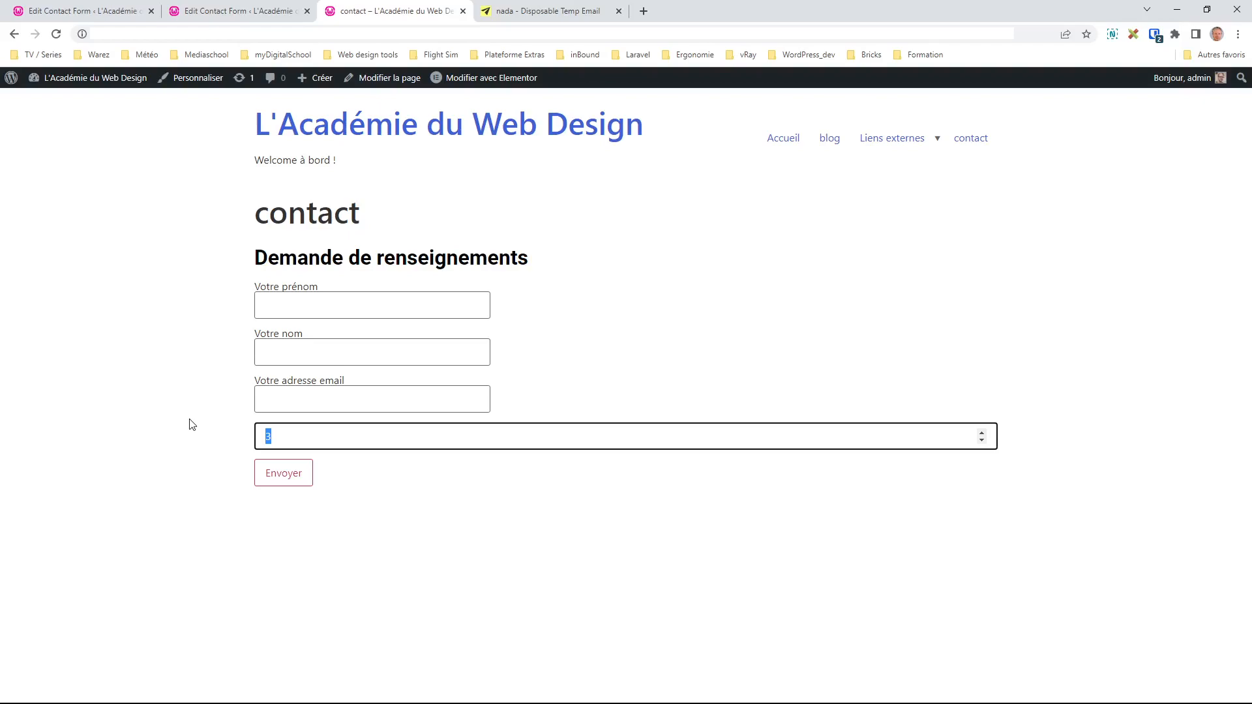
text(120)
key(Tab)
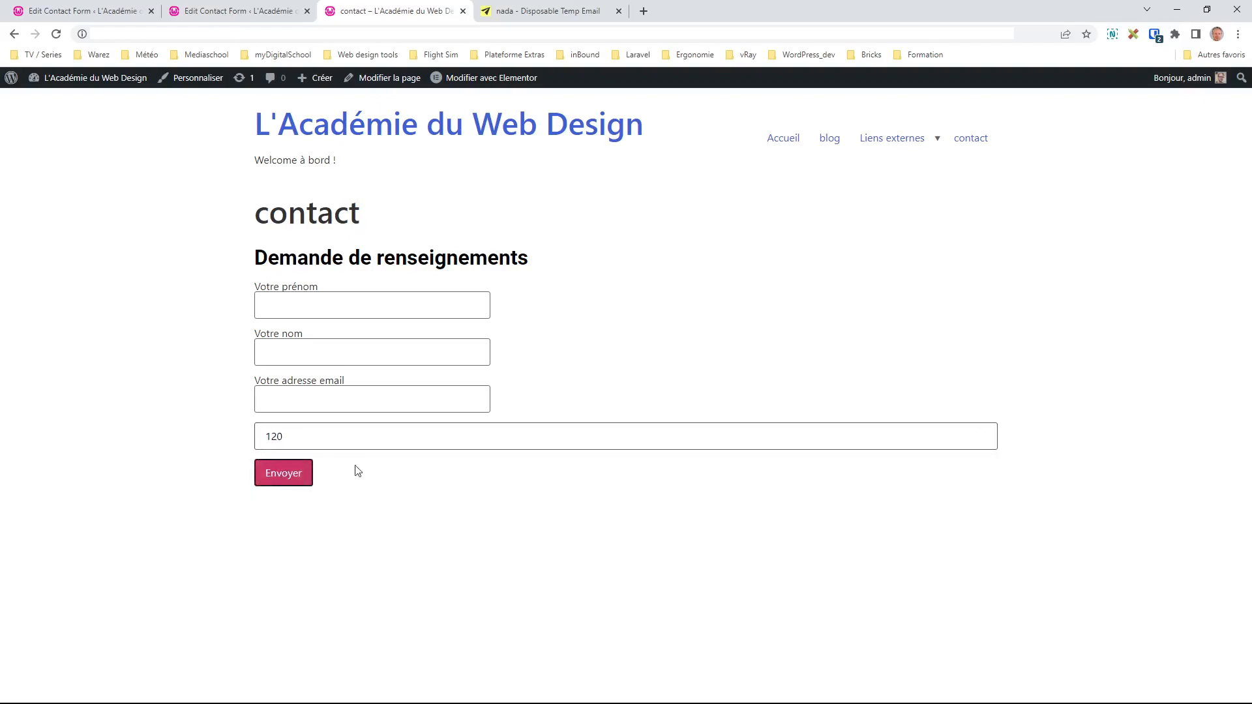
click(297, 474)
Step: Select the too-large-number error, delete the 120 value, and return to the Pages list
drag(407, 490, 253, 491)
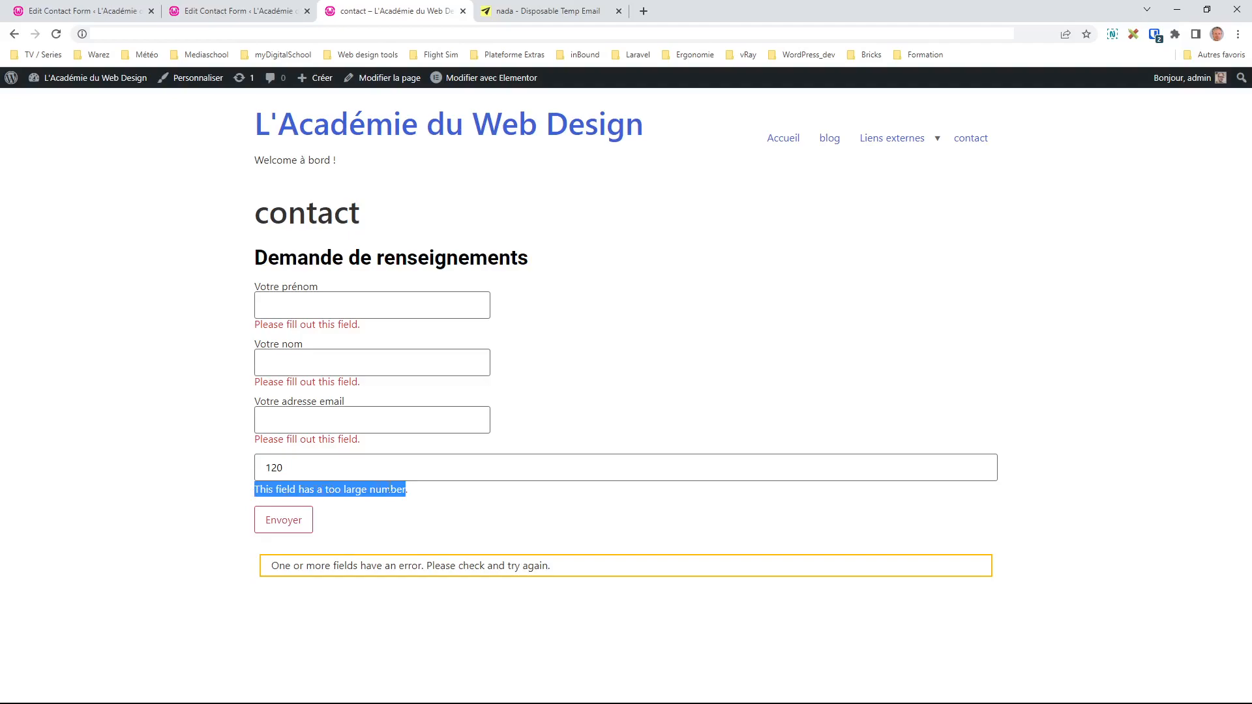
click(302, 488)
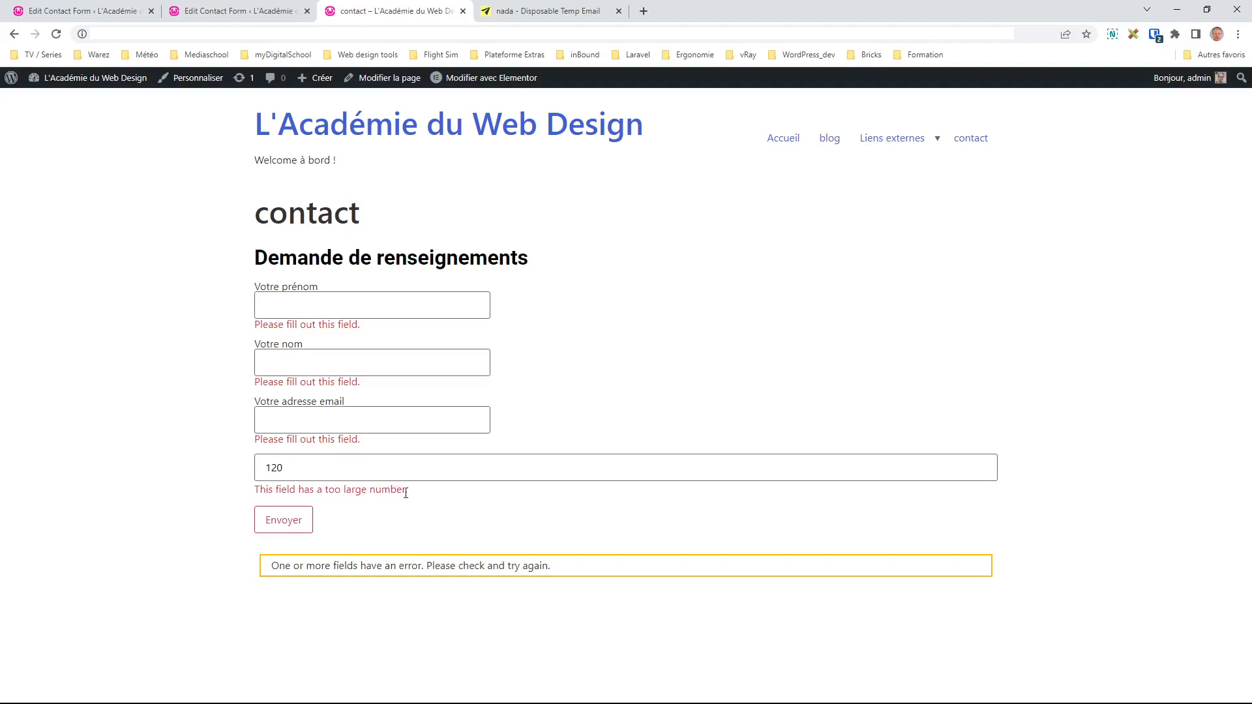
triple_click(259, 498)
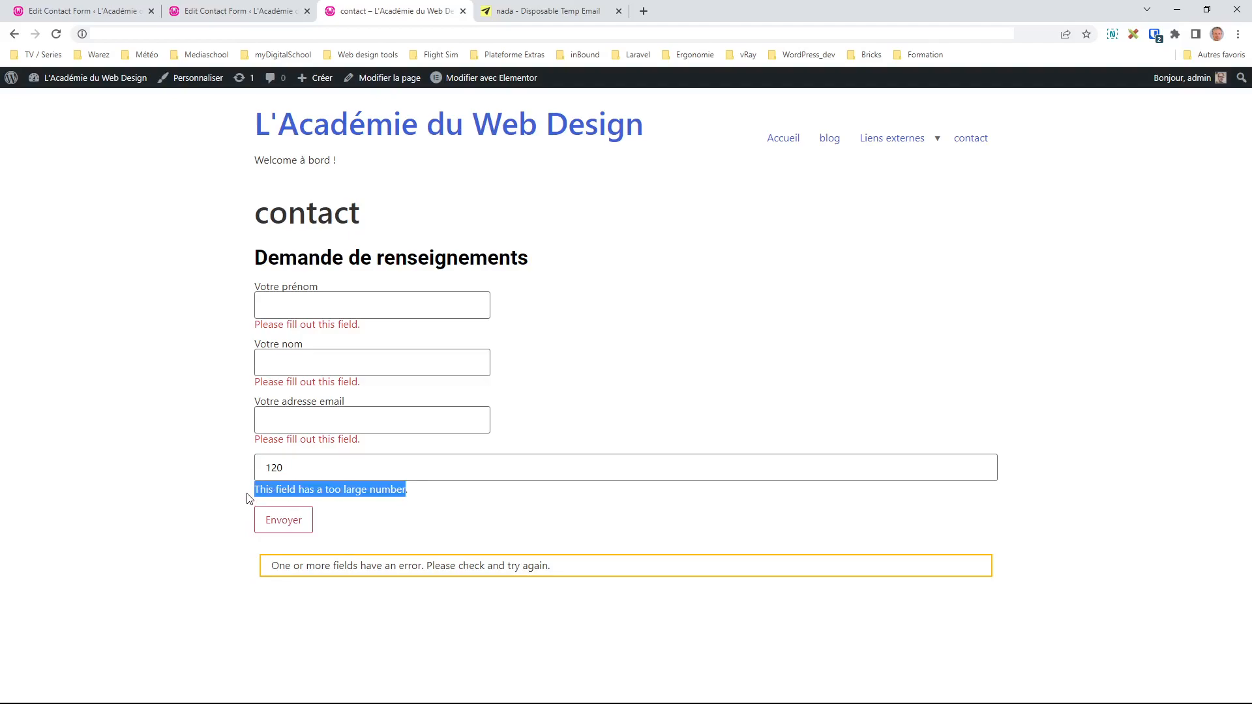
double_click(307, 470)
key(BackSpace)
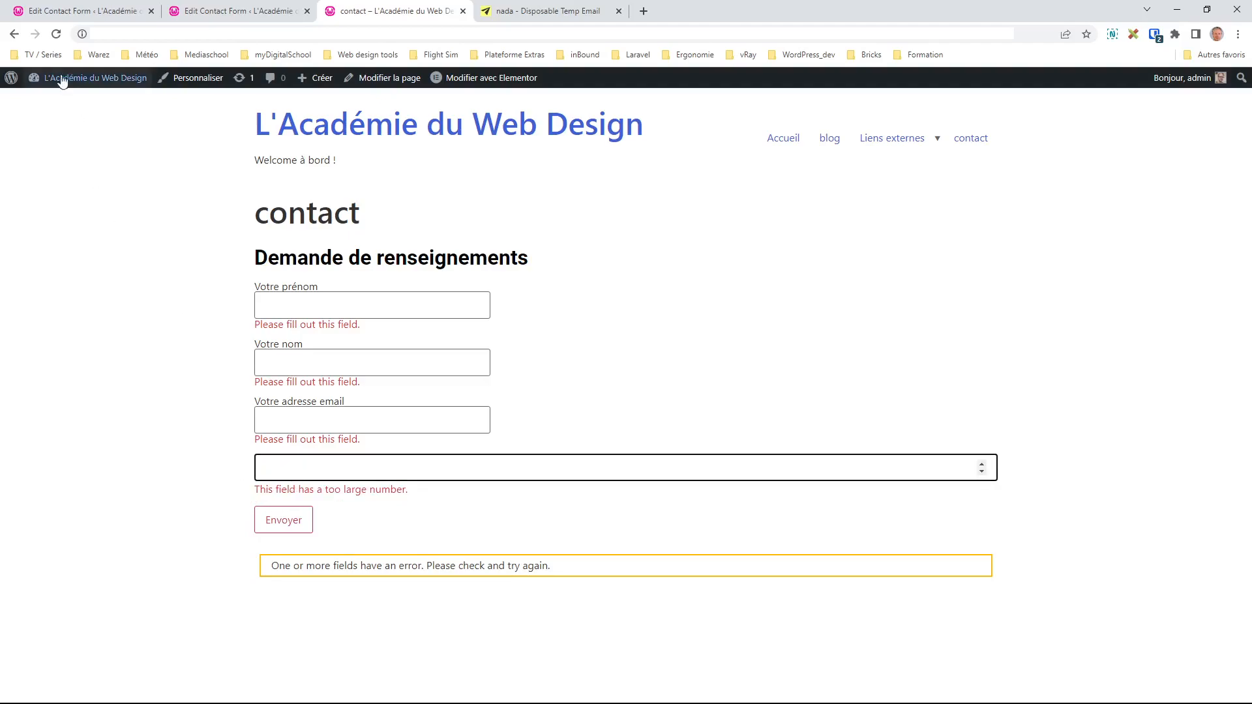
click(13, 34)
Step: Add a '<label> Entrez votre age' line below the email field in the template
click(71, 11)
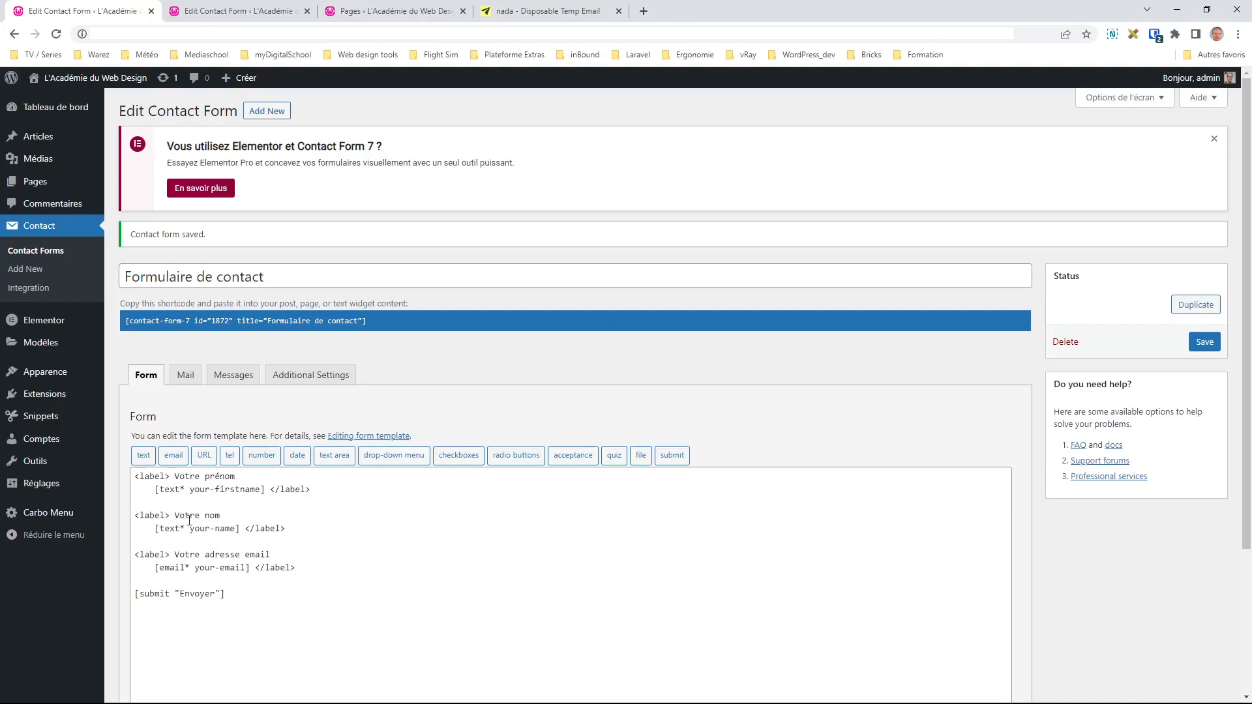
click(301, 512)
scroll(306, 515, down, 1)
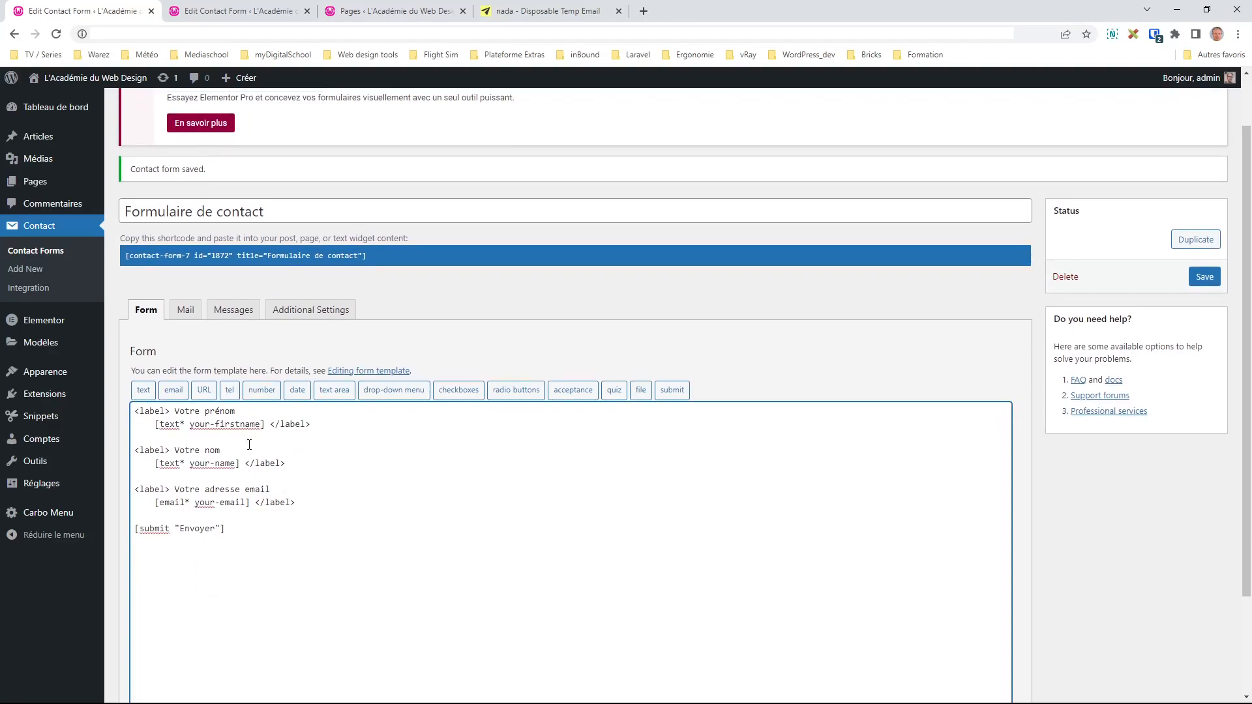
click(315, 502)
key(Return)
key(Return)
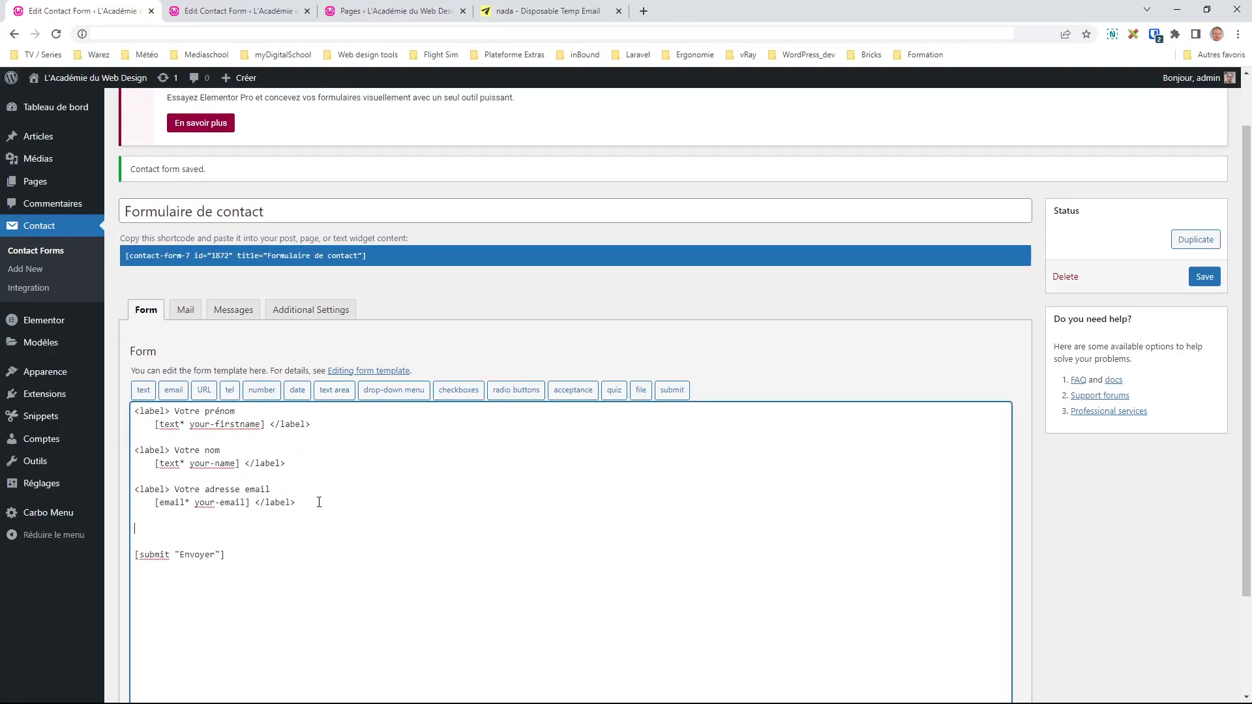
text(<label> Entrez votre age)
key(Return)
scroll(319, 502, down, 2)
click(255, 387)
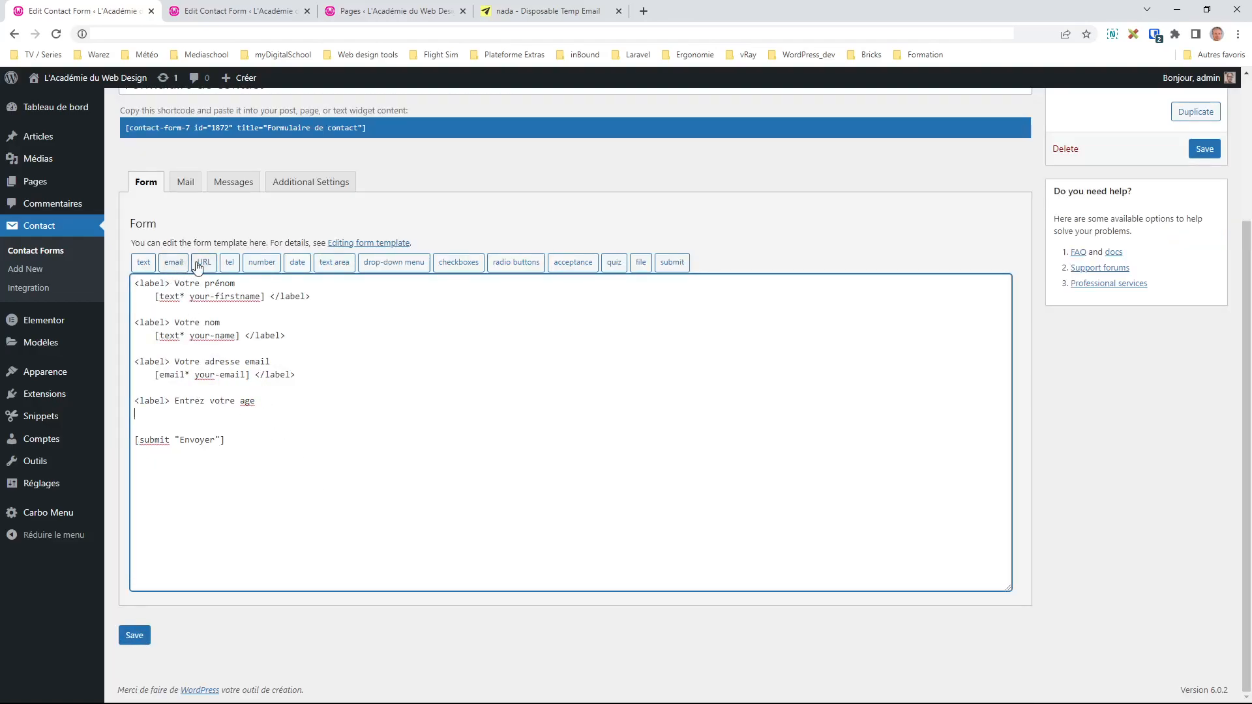
Step: Generate and insert a number tag named my-age with min 0 and max 99
click(262, 263)
triple_click(593, 315)
text(my-age)
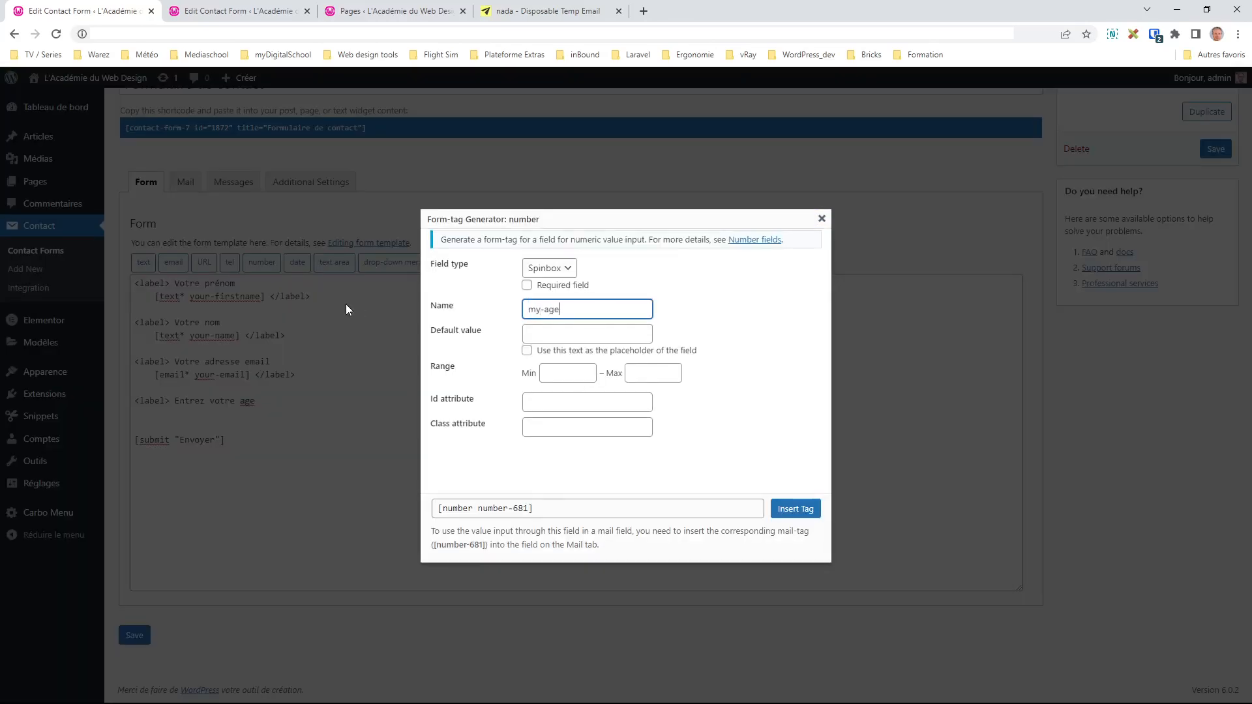
click(554, 370)
text(0)
key(Tab)
text(99)
click(567, 267)
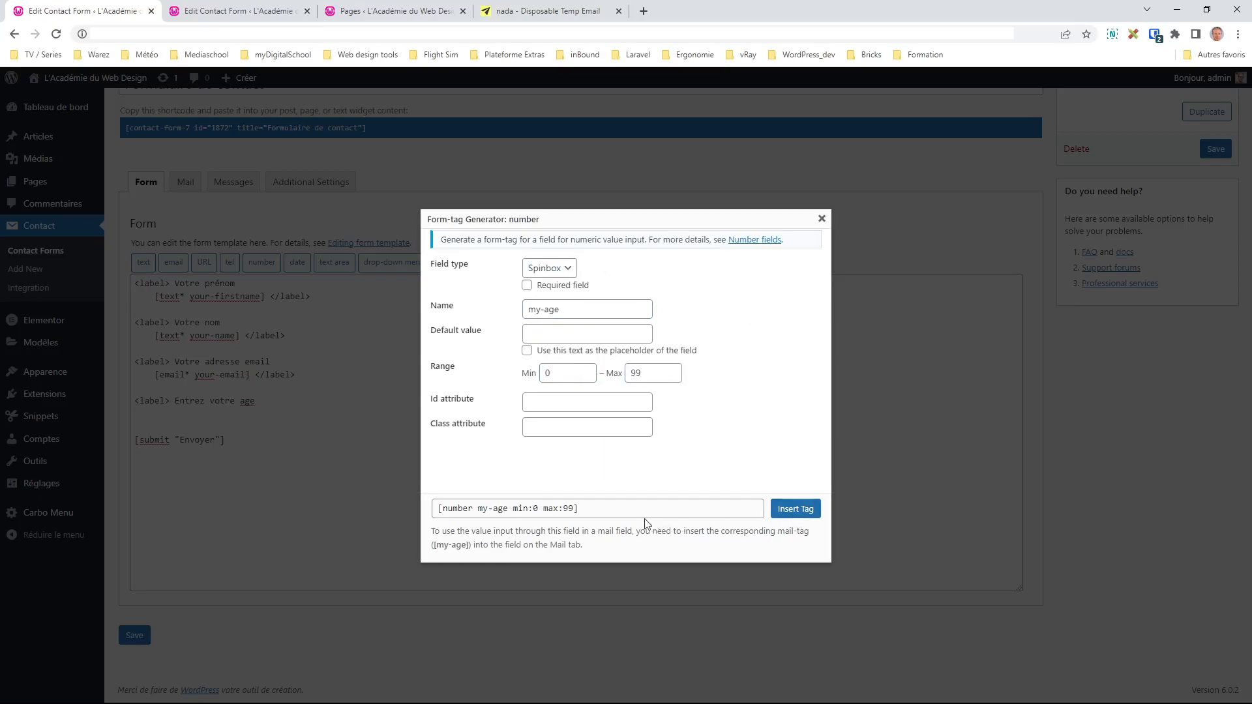
click(589, 508)
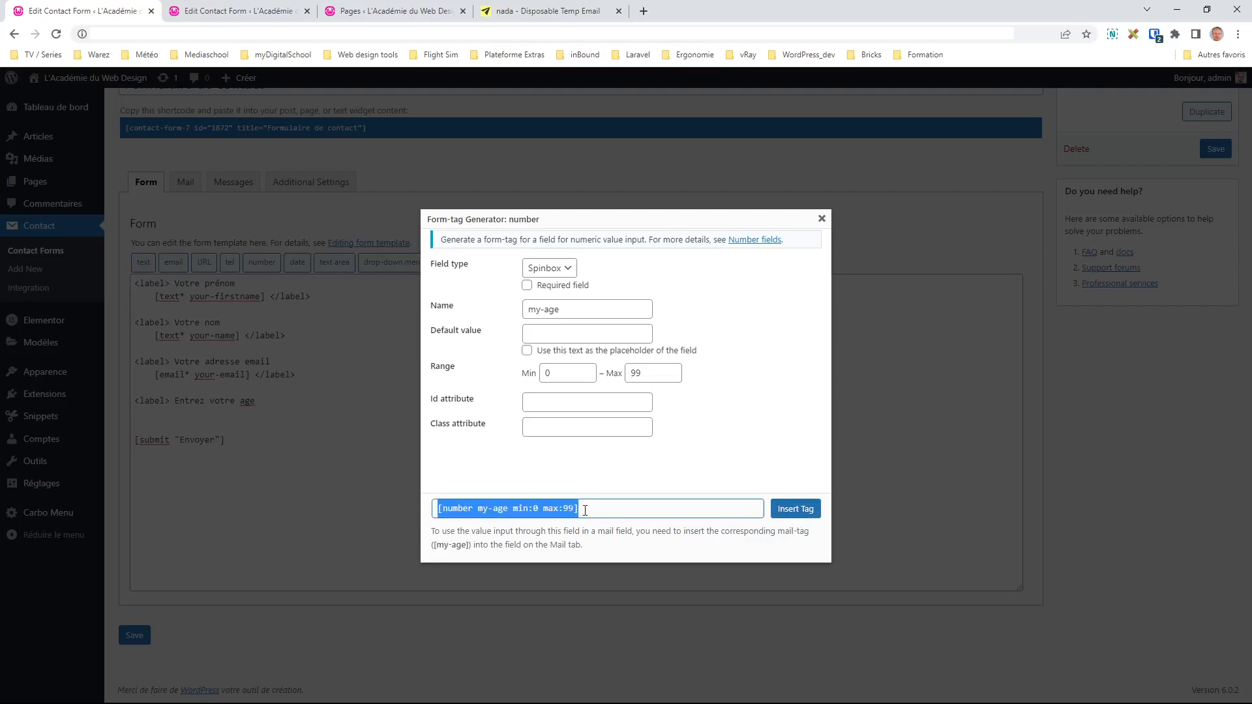
click(797, 512)
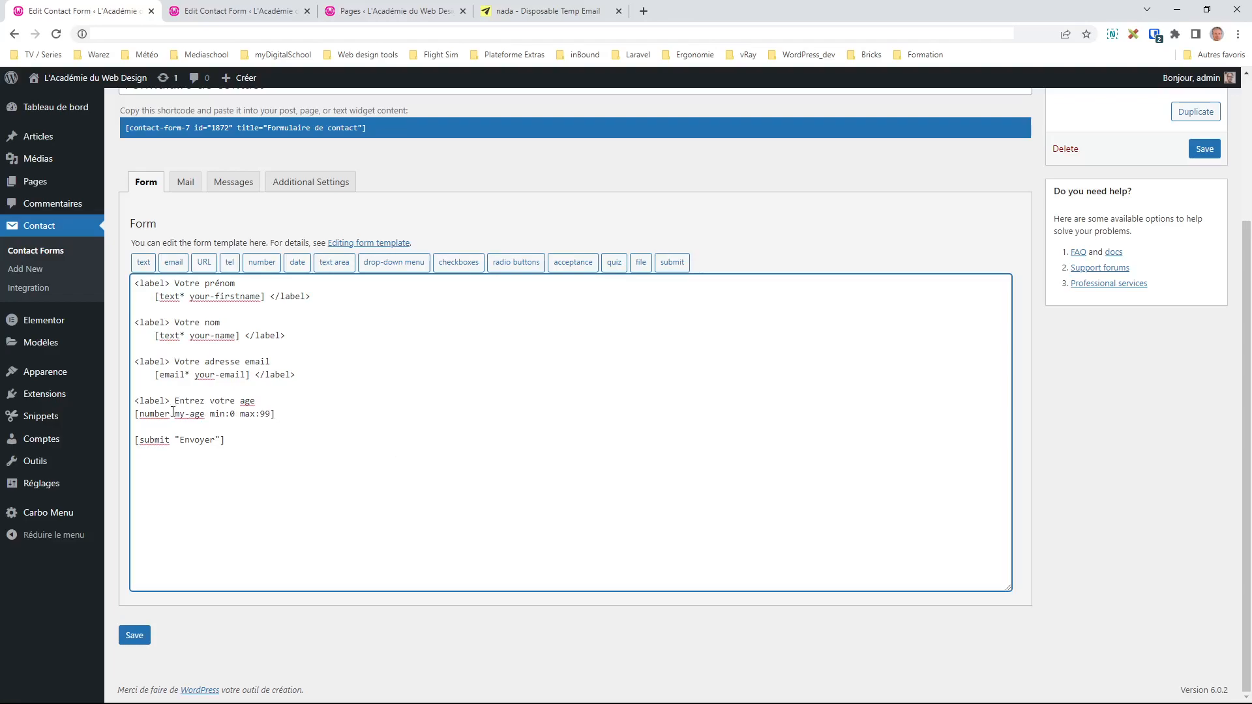
Step: Close the age label, mark the my-age field required with *, and save the form
drag(298, 375, 254, 377)
key(ctrl+c)
click(287, 418)
key(Return)
key(ctrl+v)
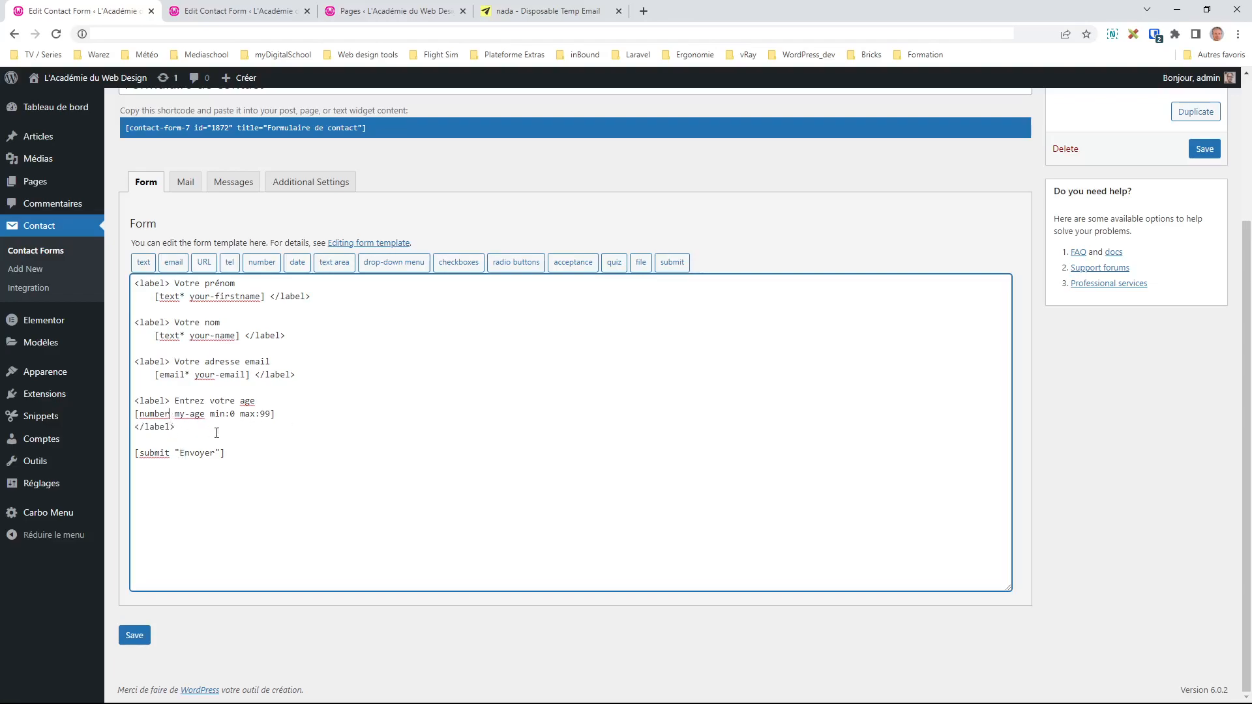
text(*)
click(1203, 149)
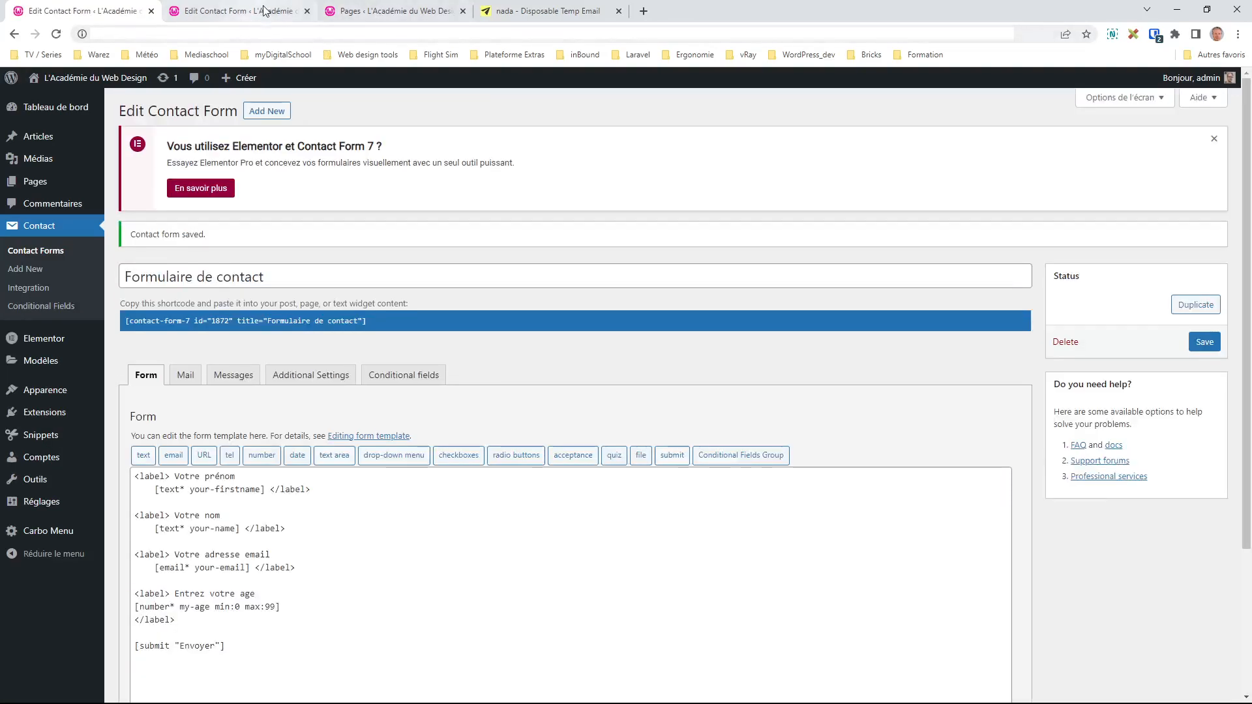
Step: Open the public contact page from the Pages list and try the new age field
click(344, 8)
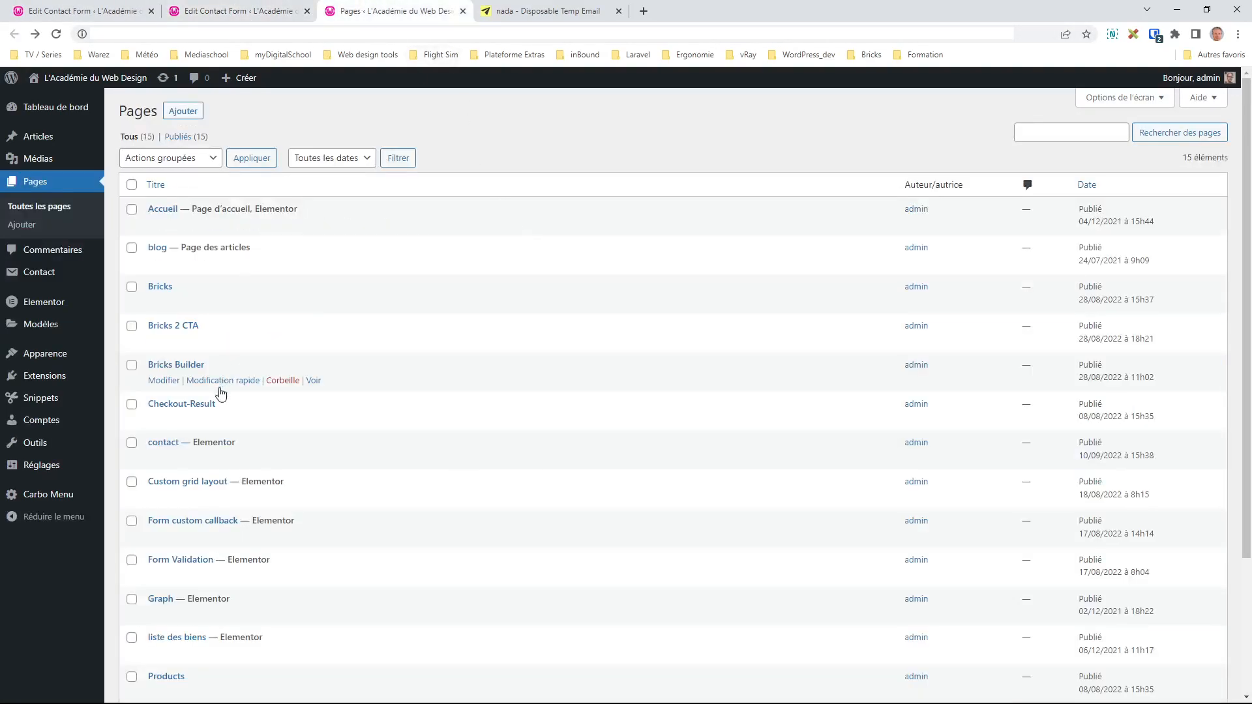
click(313, 460)
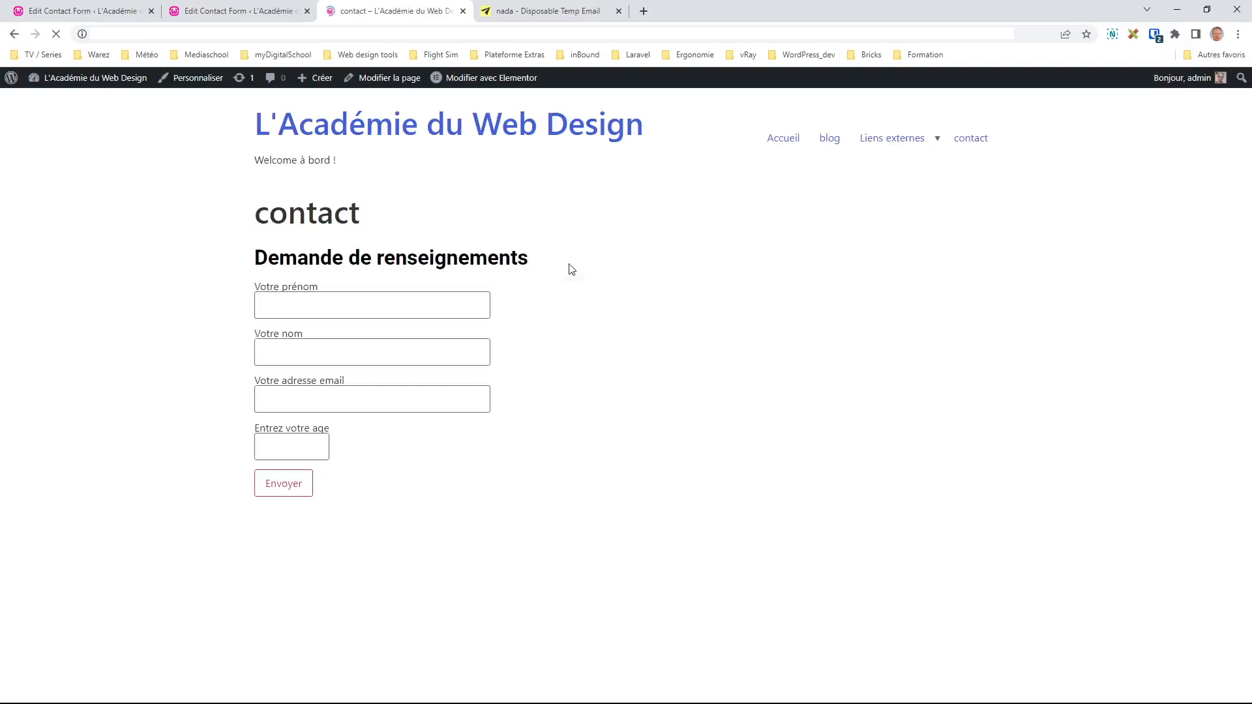
click(303, 439)
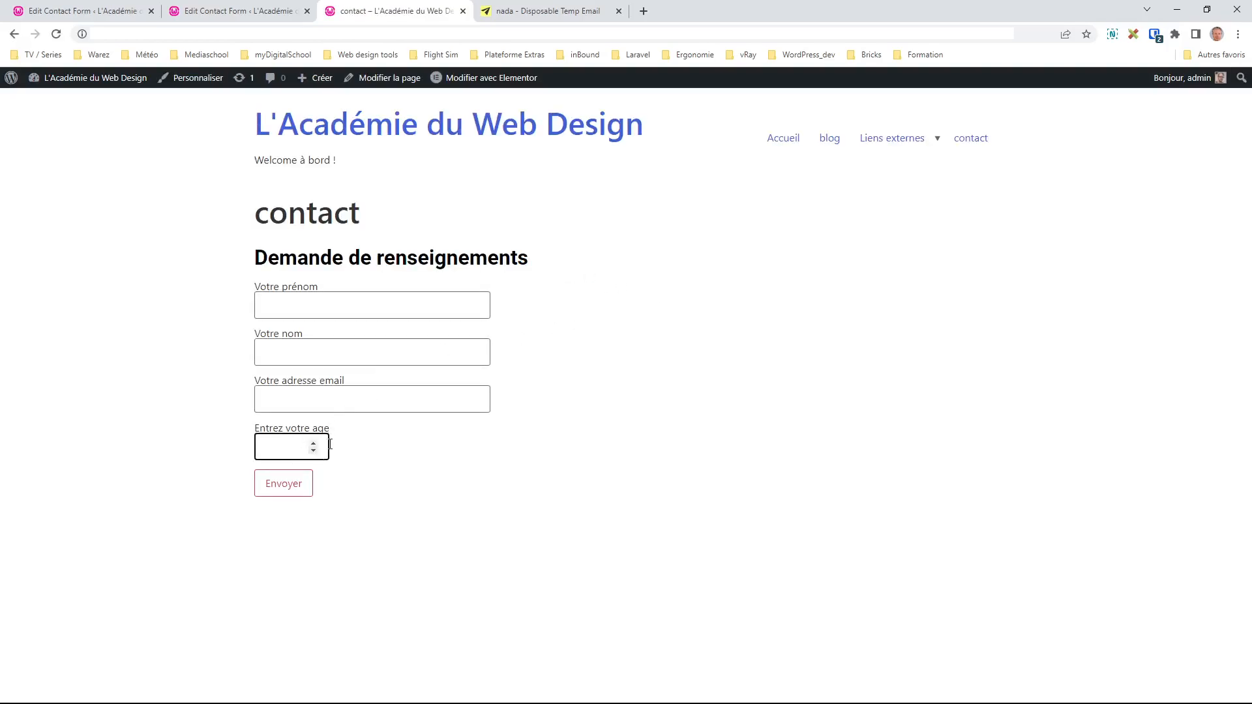
Step: Click through the name and email fields, then return to the other contact form editor
click(314, 308)
click(317, 353)
click(319, 401)
click(352, 482)
key(ctrl+shift+Tab)
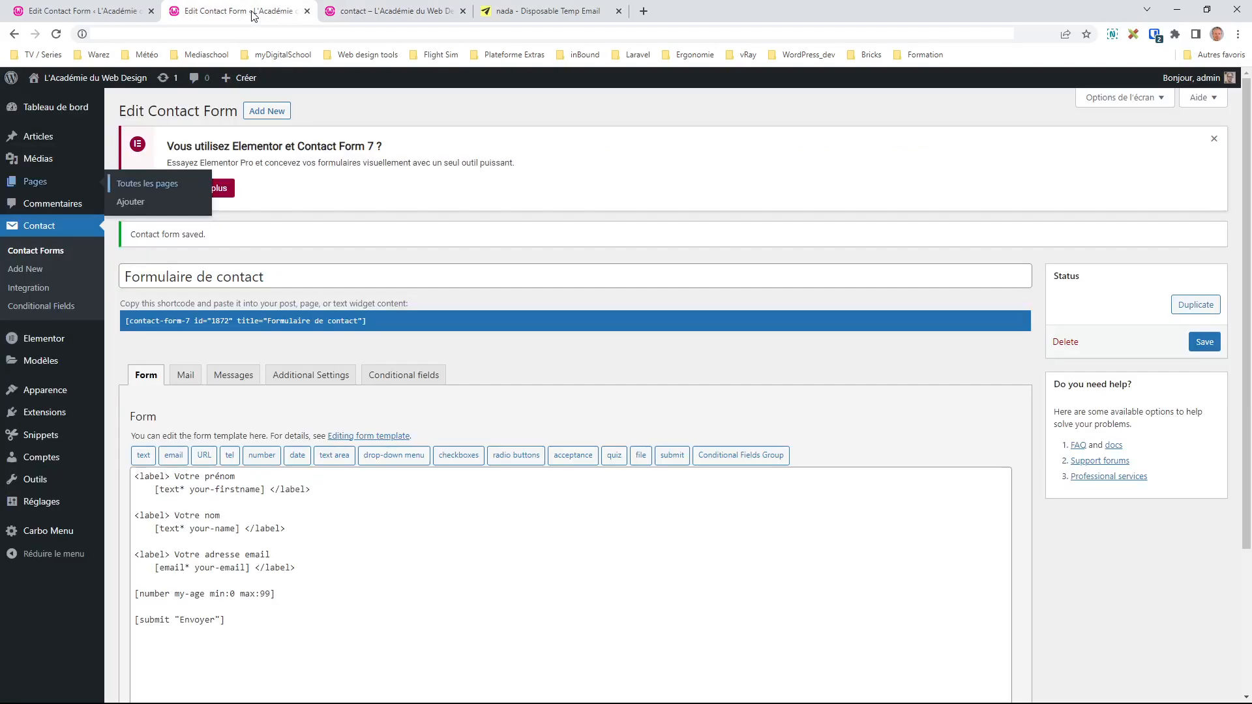
scroll(376, 471, down, 2)
Step: Insert a conditional group named group-mineur after the age field
click(313, 456)
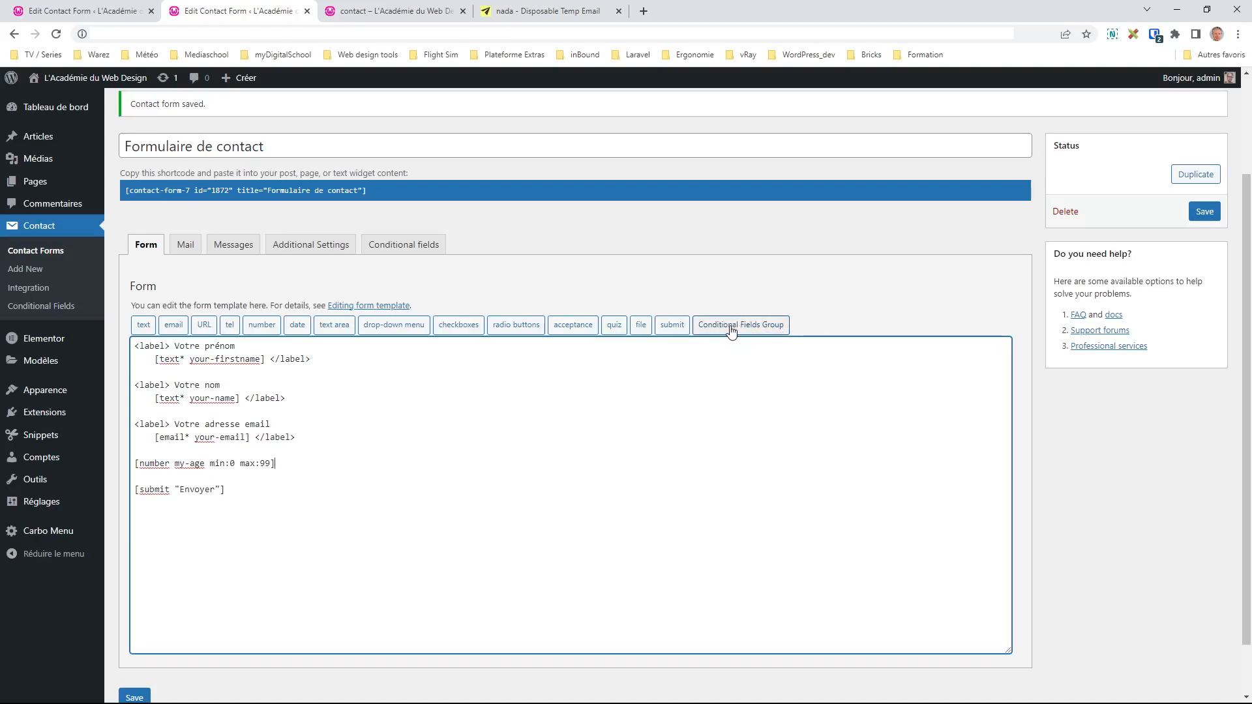
key(Return)
key(Return)
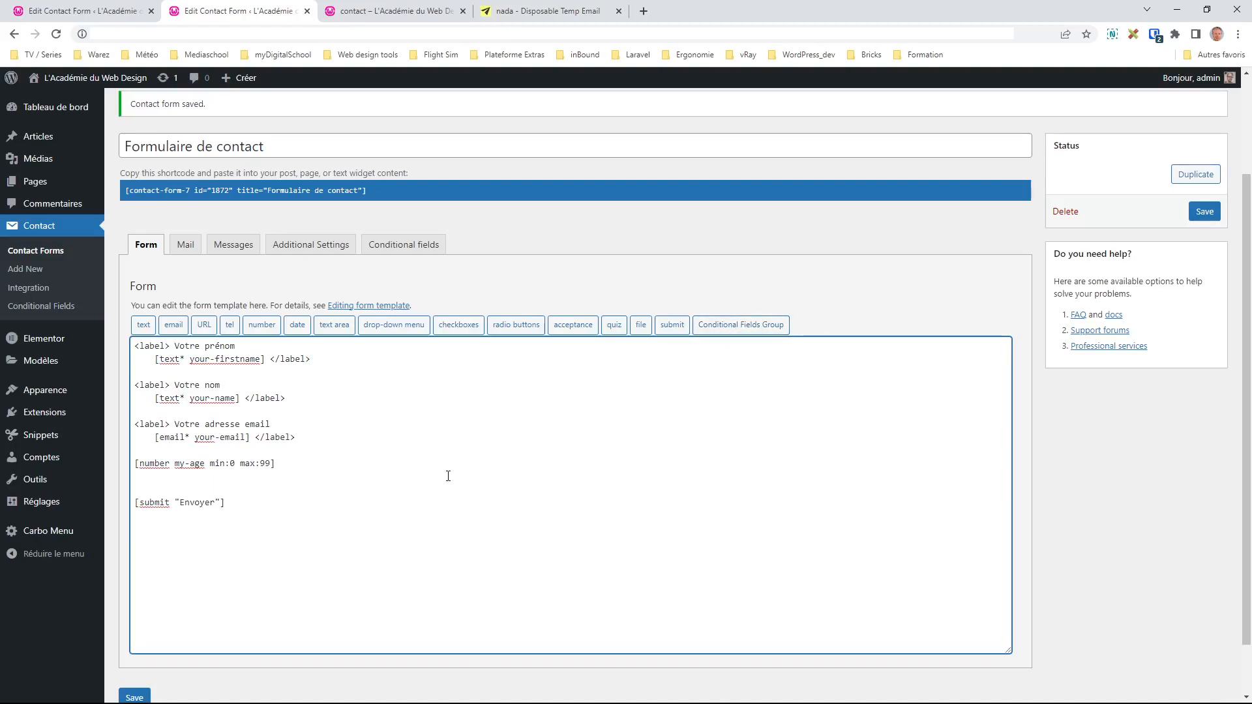
click(741, 331)
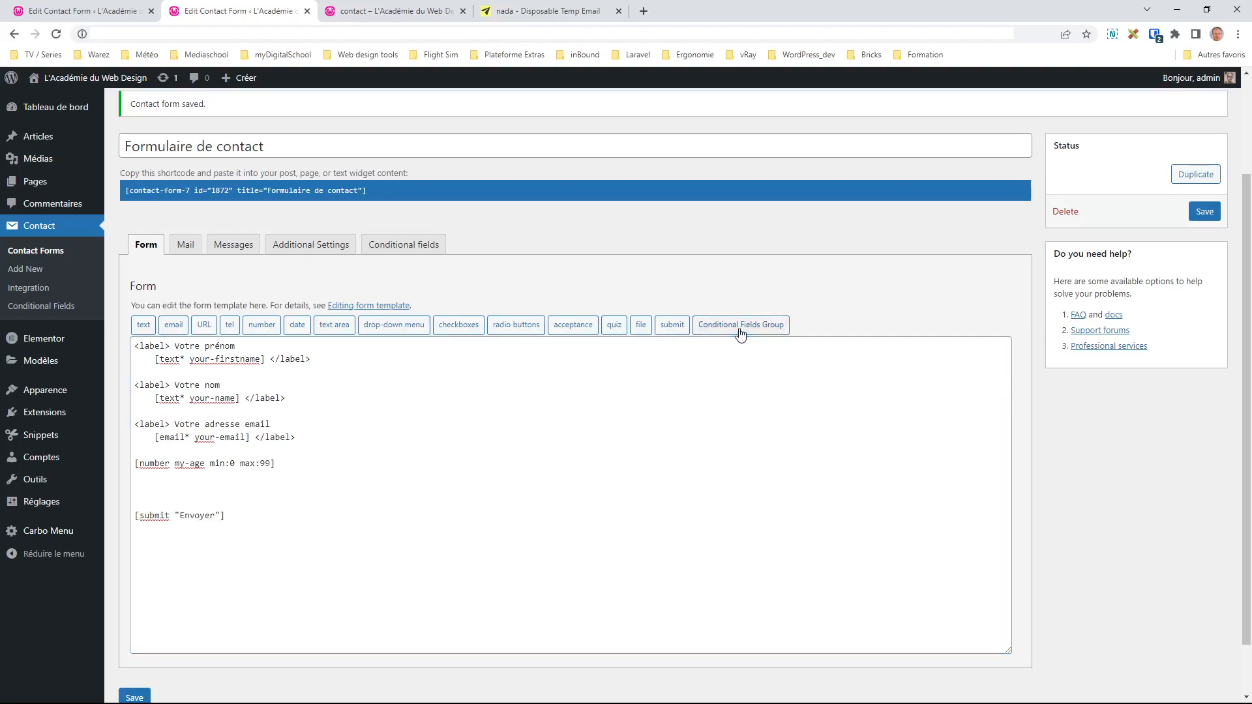
drag(574, 270, 498, 267)
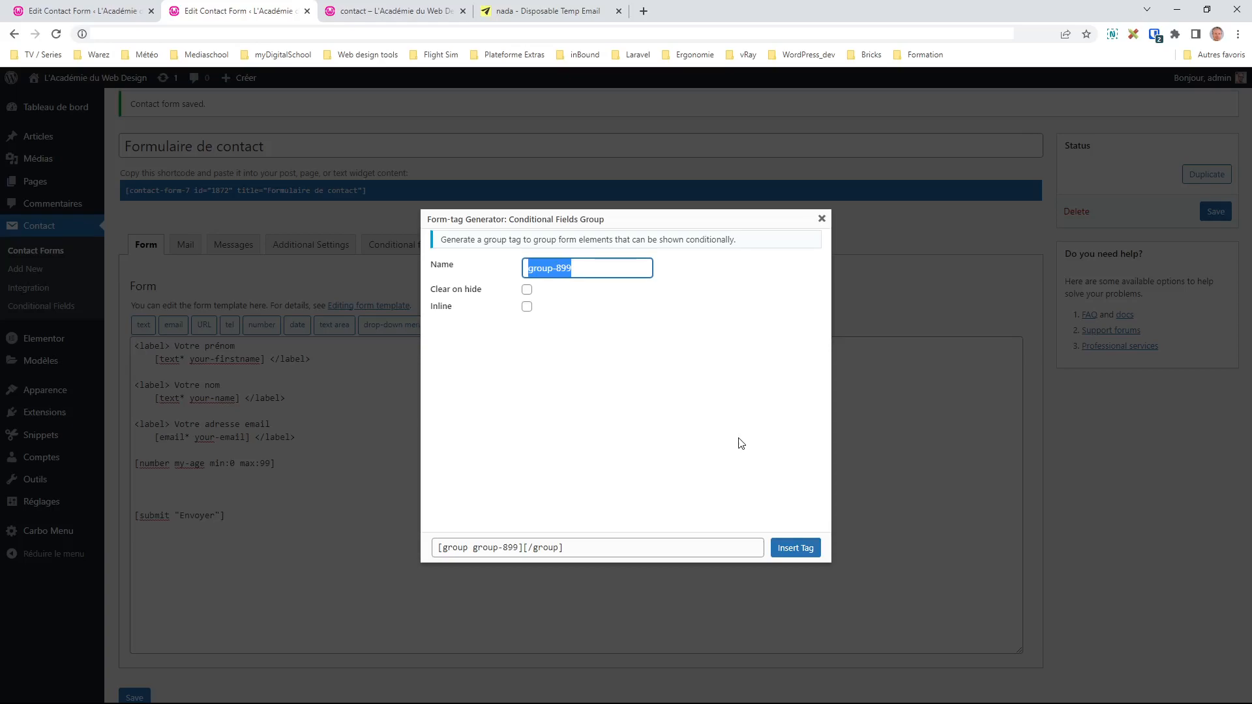
text(grou)
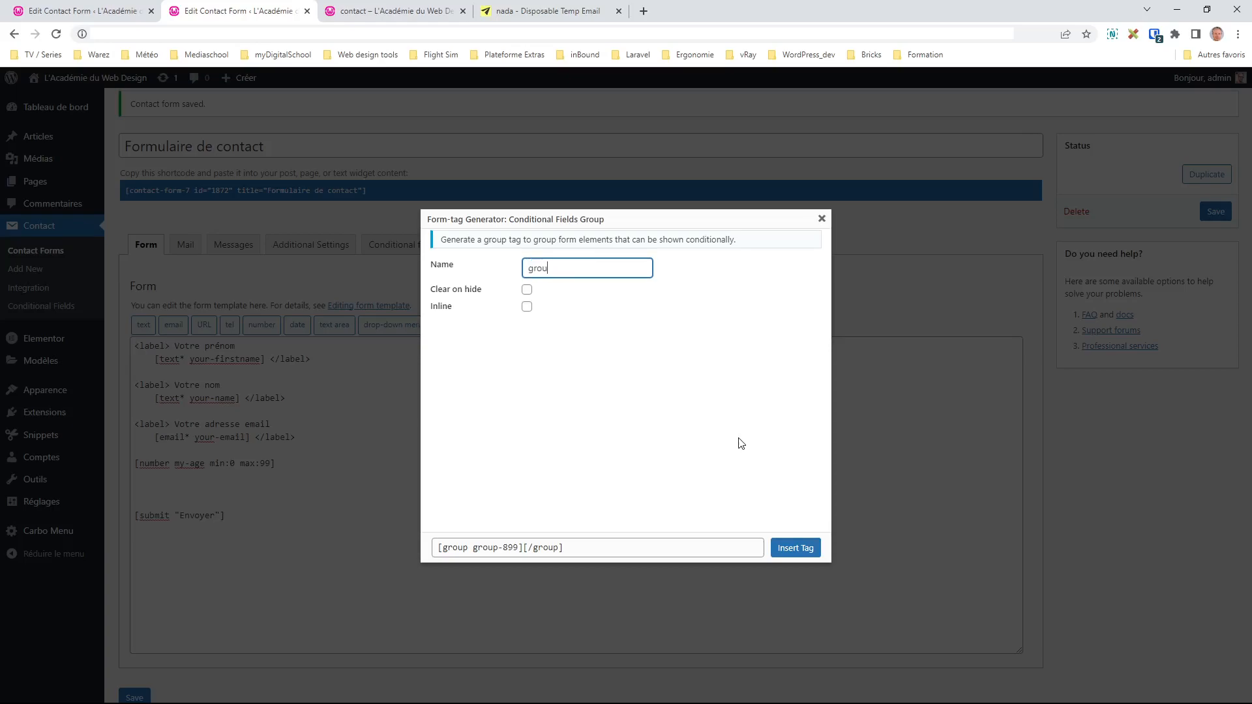
text(p-mineur)
click(795, 548)
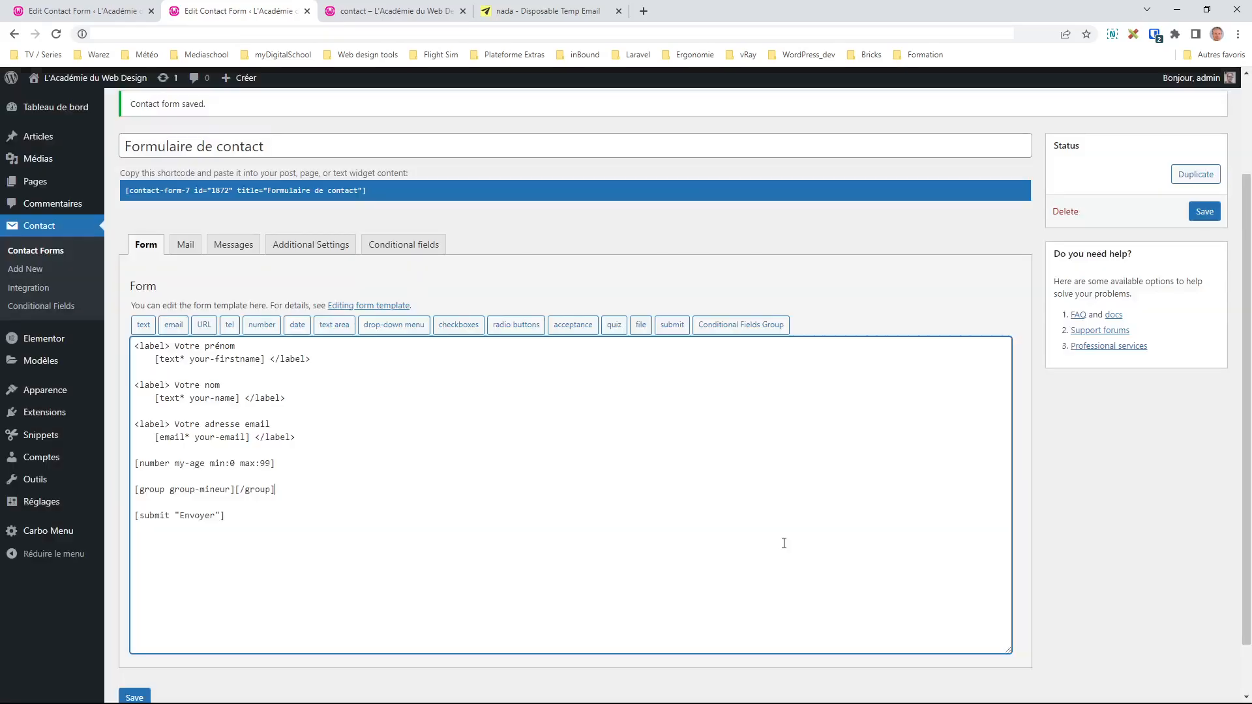
Step: Insert a second conditional group named group-majeur below it
key(Return)
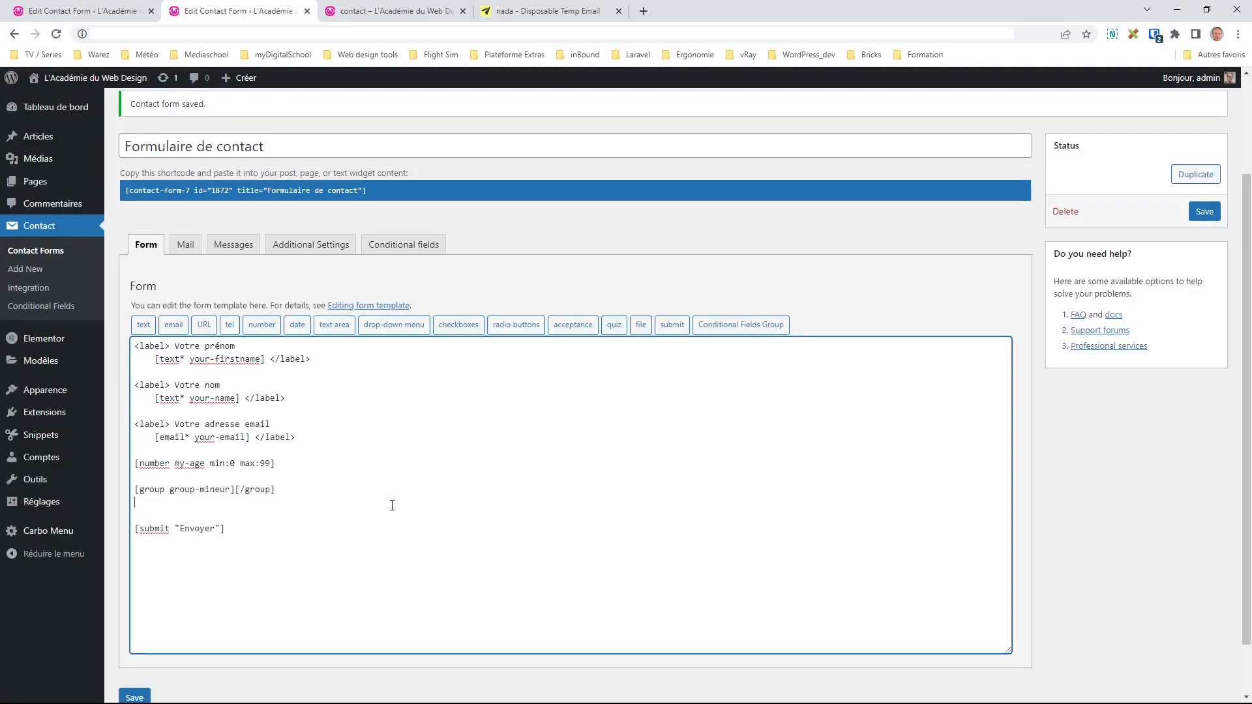
key(Return)
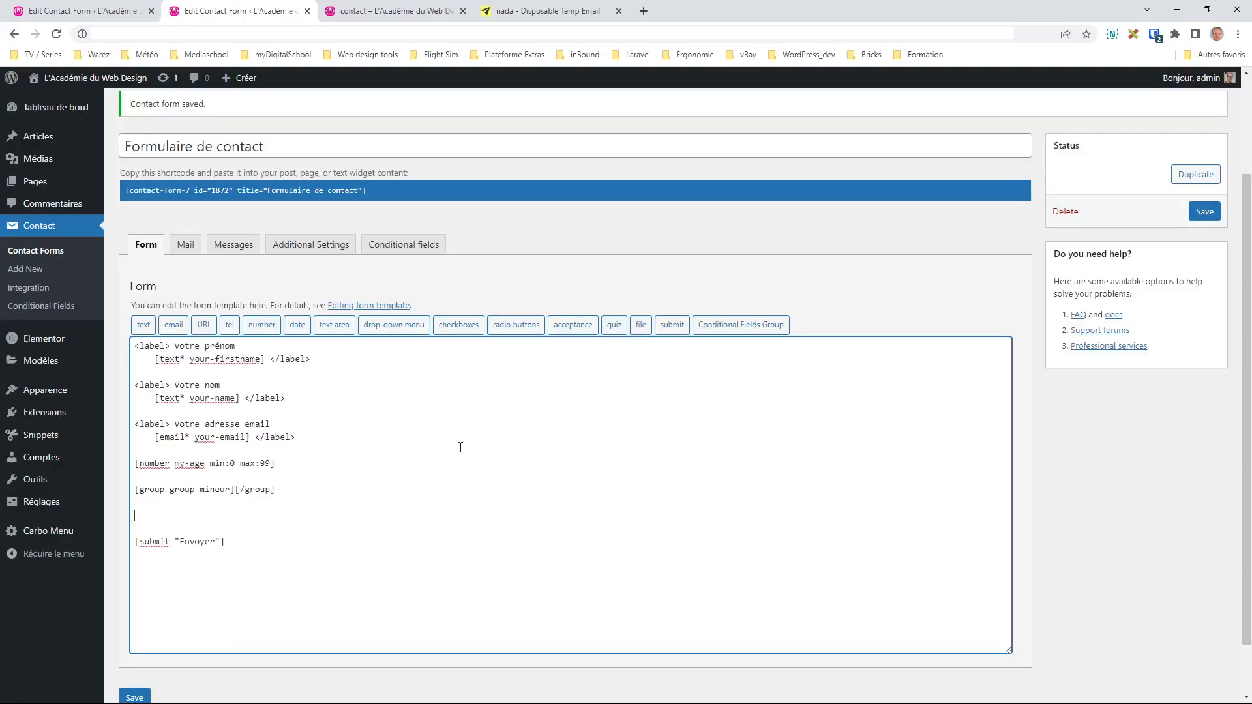
click(741, 325)
double_click(557, 267)
text(majeur)
click(797, 548)
Step: Put each [/group] closing tag on its own line with an empty line inside both groups
key(Return)
click(235, 528)
key(Return)
click(264, 491)
key(Return)
click(263, 542)
key(Return)
click(223, 499)
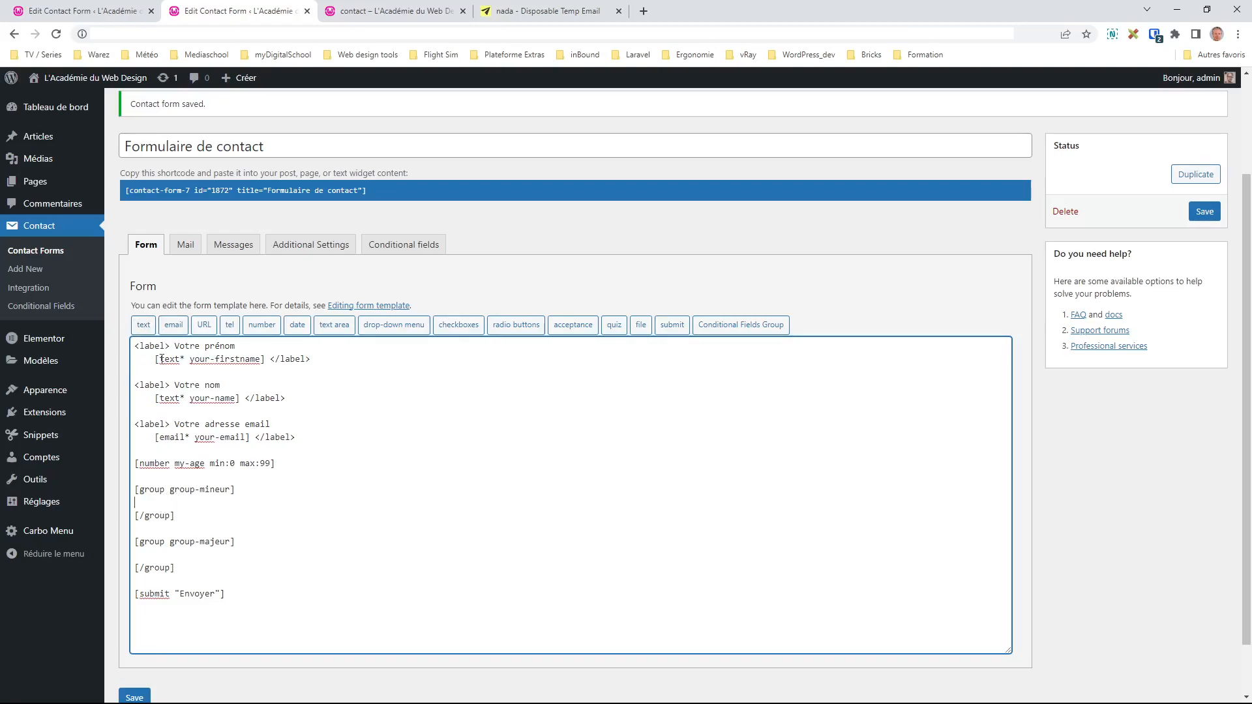
Step: Insert a text field named parent-text inside group-mineur
click(145, 325)
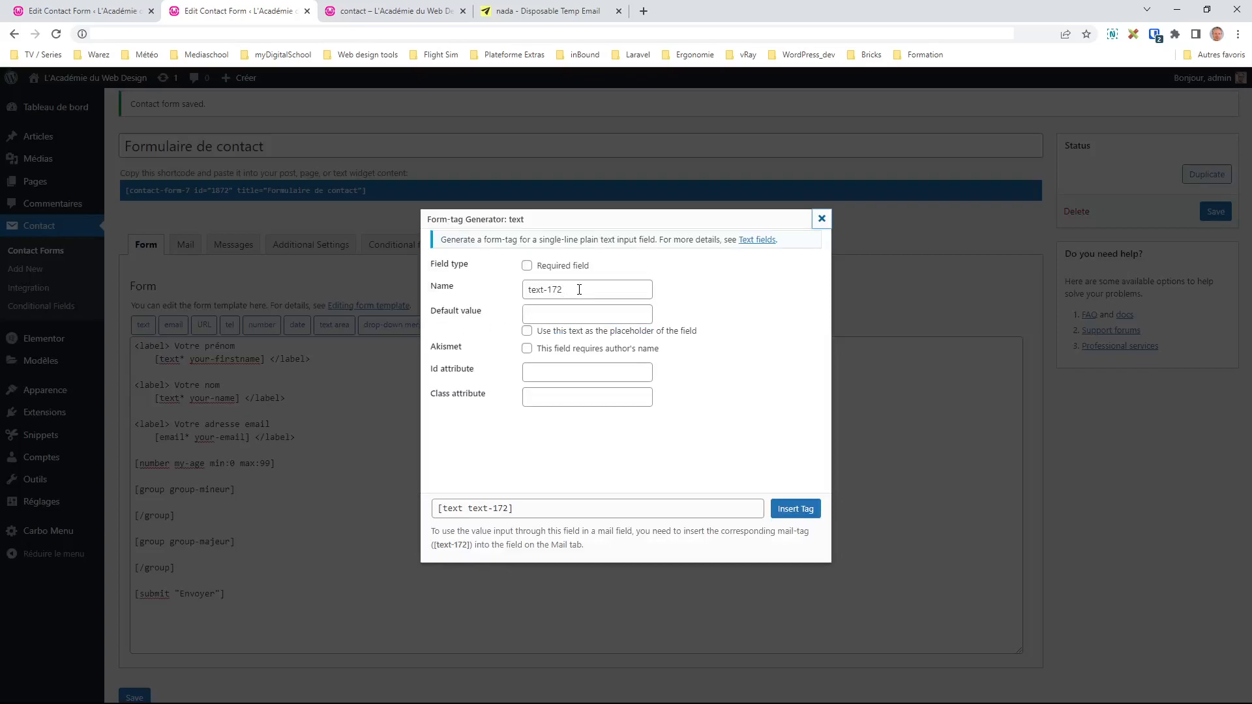
drag(579, 289, 467, 293)
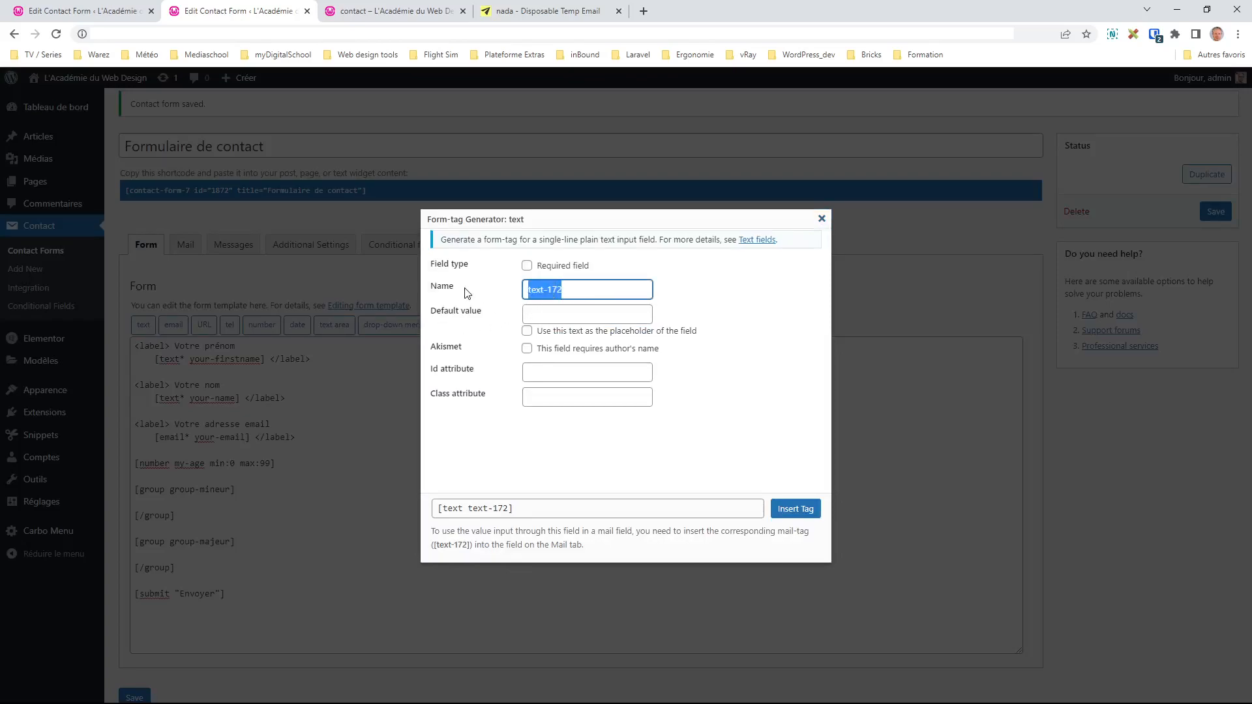
text(parent-text)
click(797, 514)
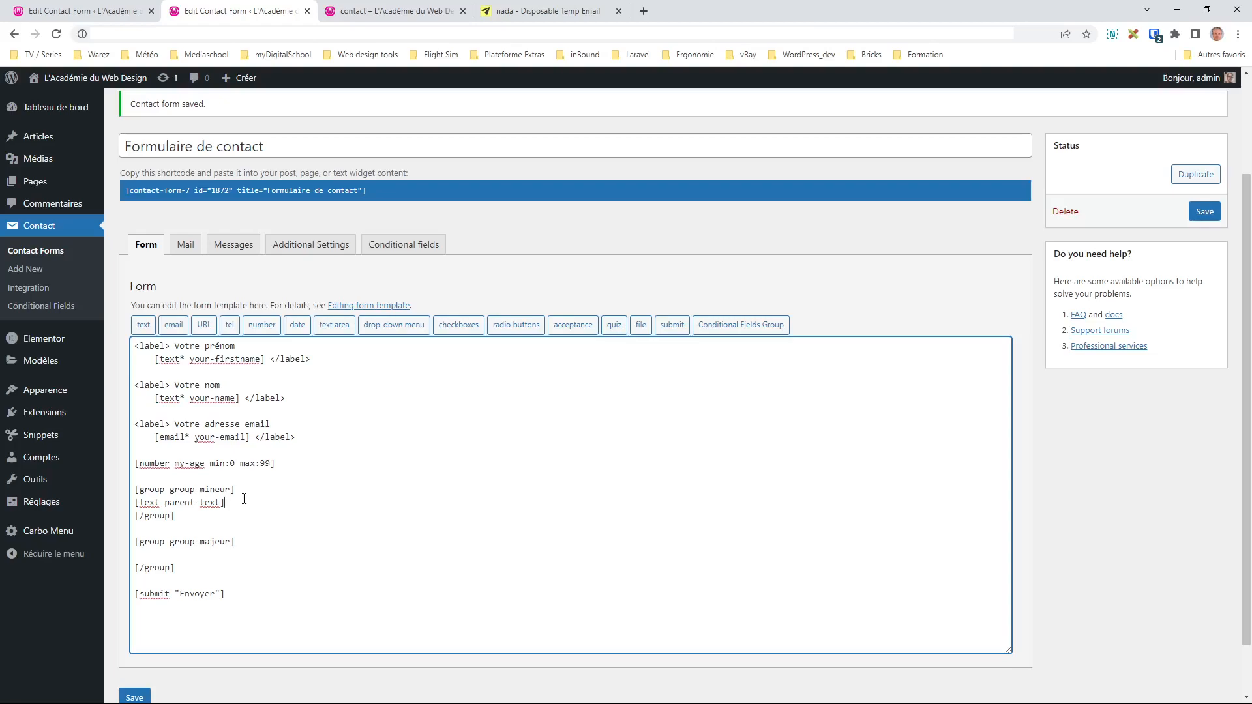
click(269, 490)
key(Return)
Step: Add a label line reading 'Nom du représentant légal*' above the parent-text field
drag(272, 425, 134, 425)
key(ctrl+c)
click(148, 505)
key(ctrl+v)
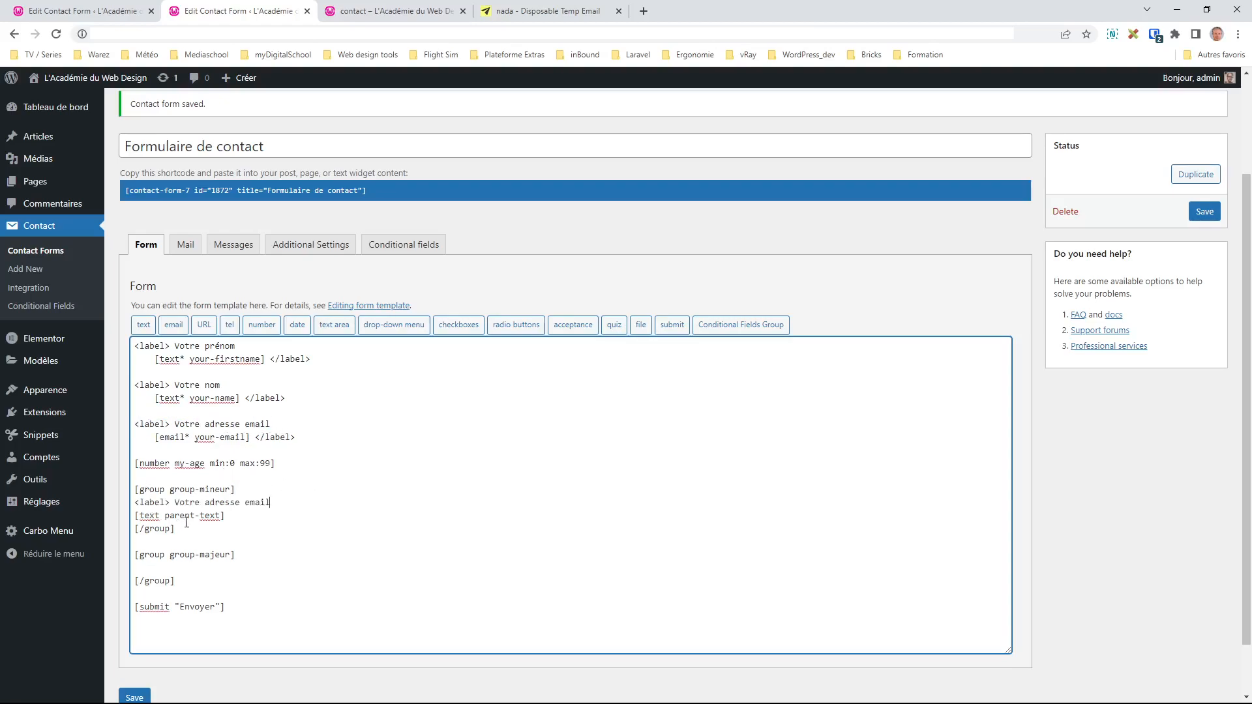
drag(175, 503, 271, 503)
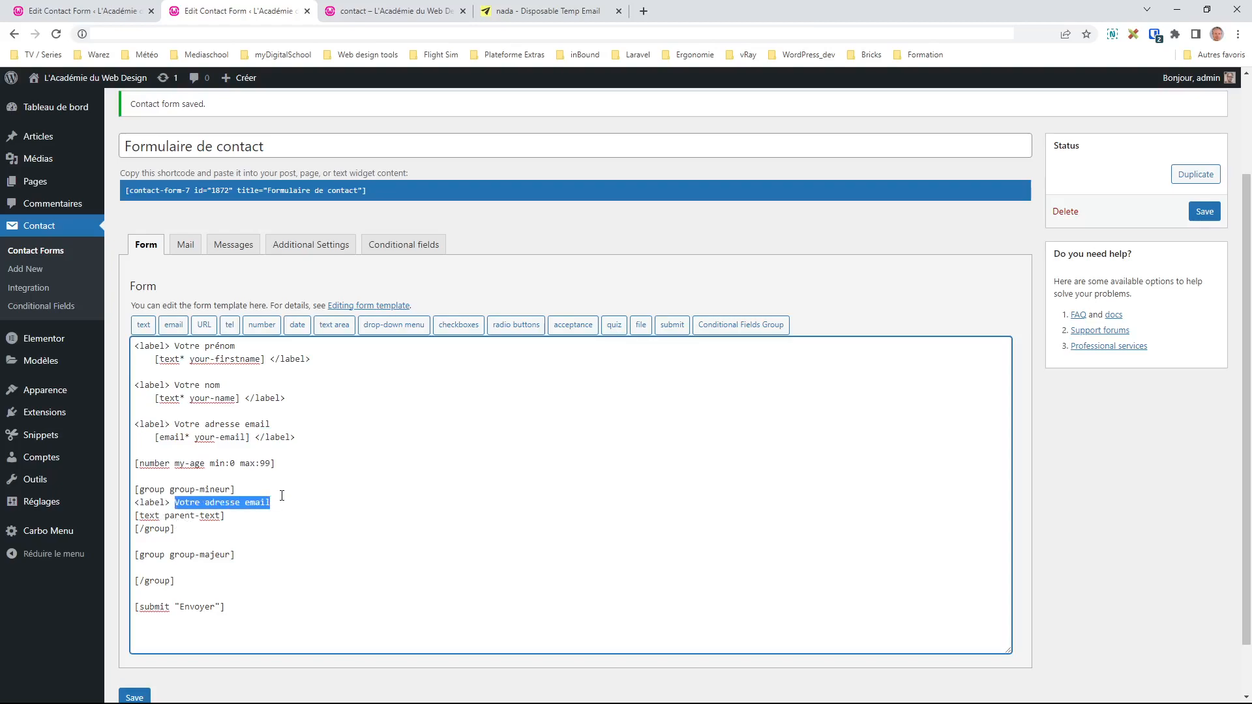
text(Nom du re)
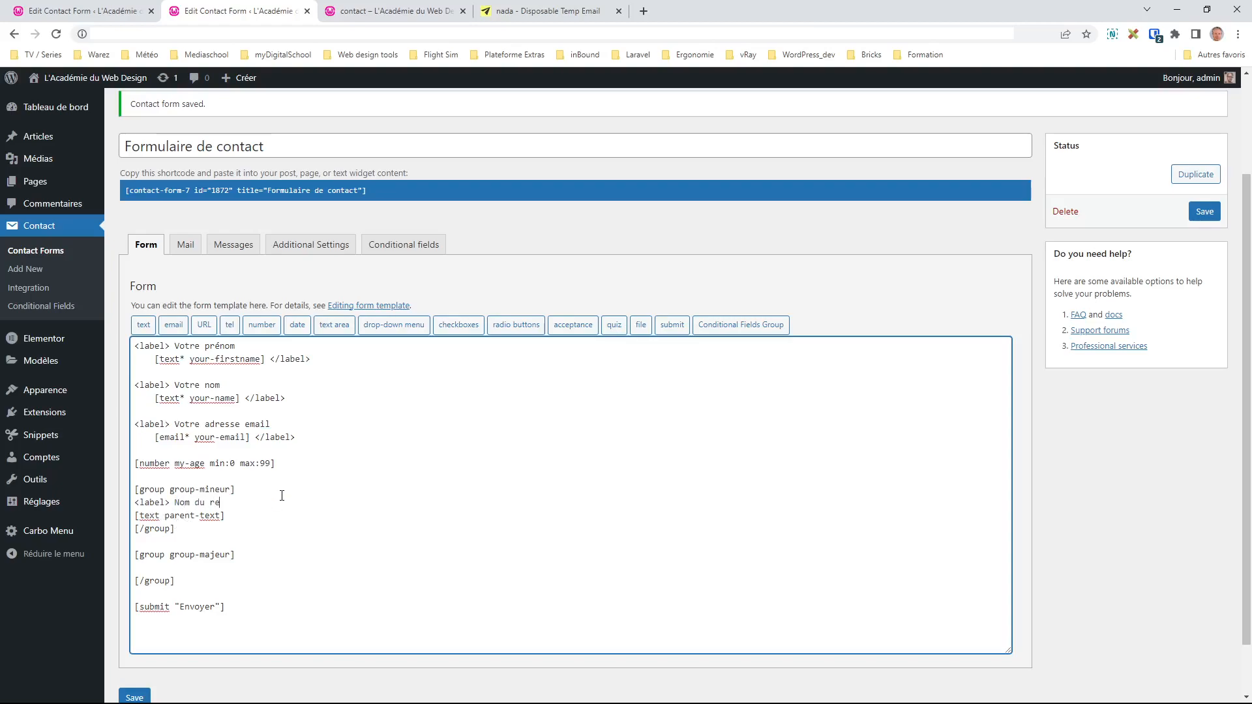
text(présentant légal)
text(*)
Step: Close the label with a </label> tag after the parent-text field and add a line
drag(169, 503, 135, 502)
key(ctrl+c)
click(260, 515)
key(ctrl+v)
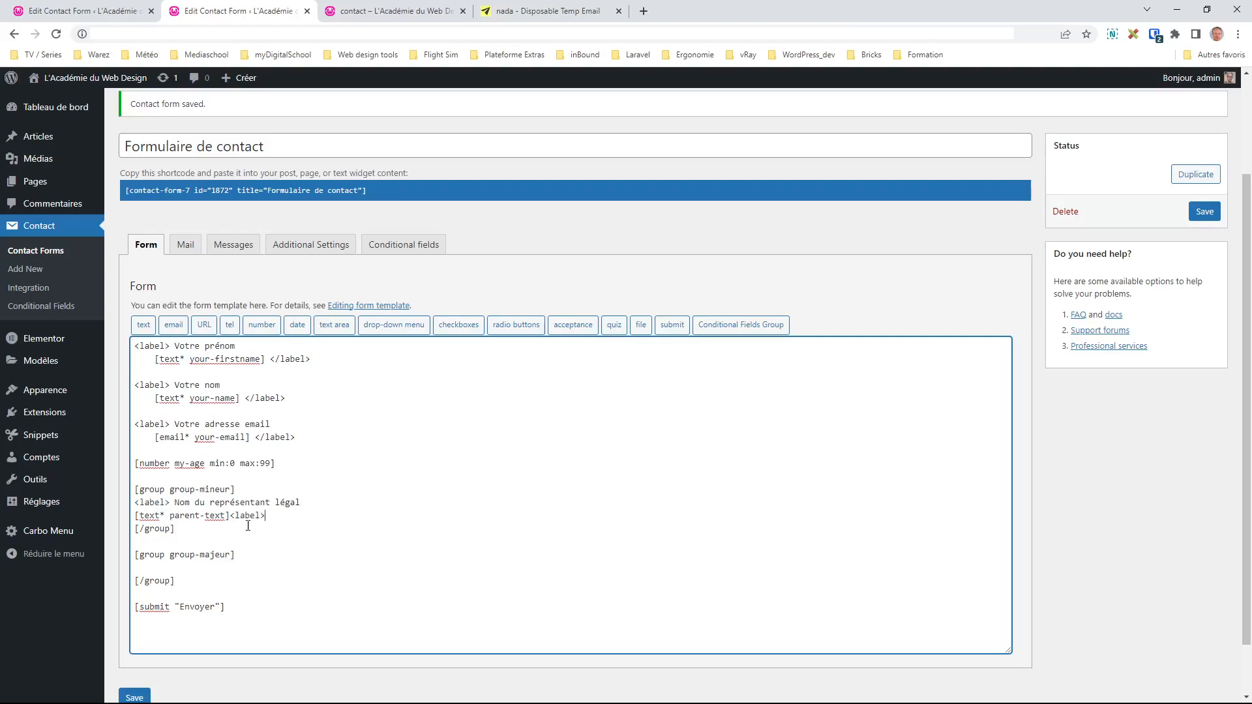
key(Left)
key(Left)
key(Left)
key(Left)
key(Left)
key(Left)
text(/)
key(Return)
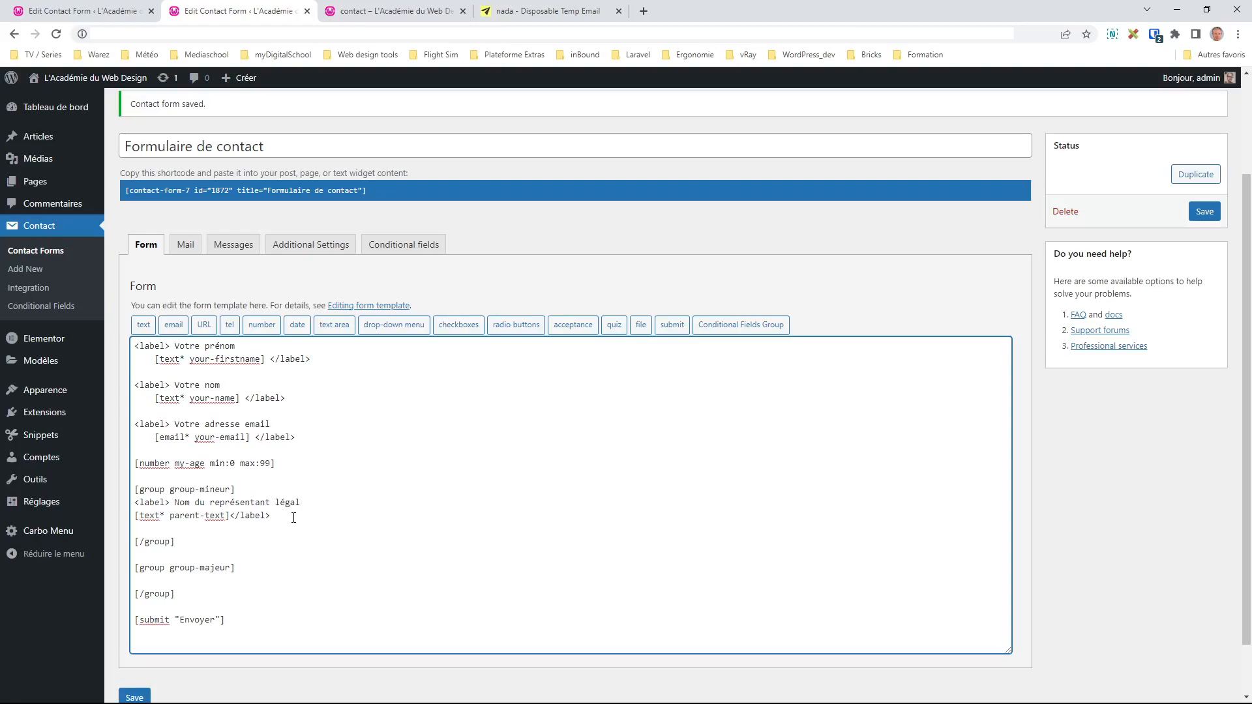
Step: Generate a required email tag named parent-email and copy it
click(173, 324)
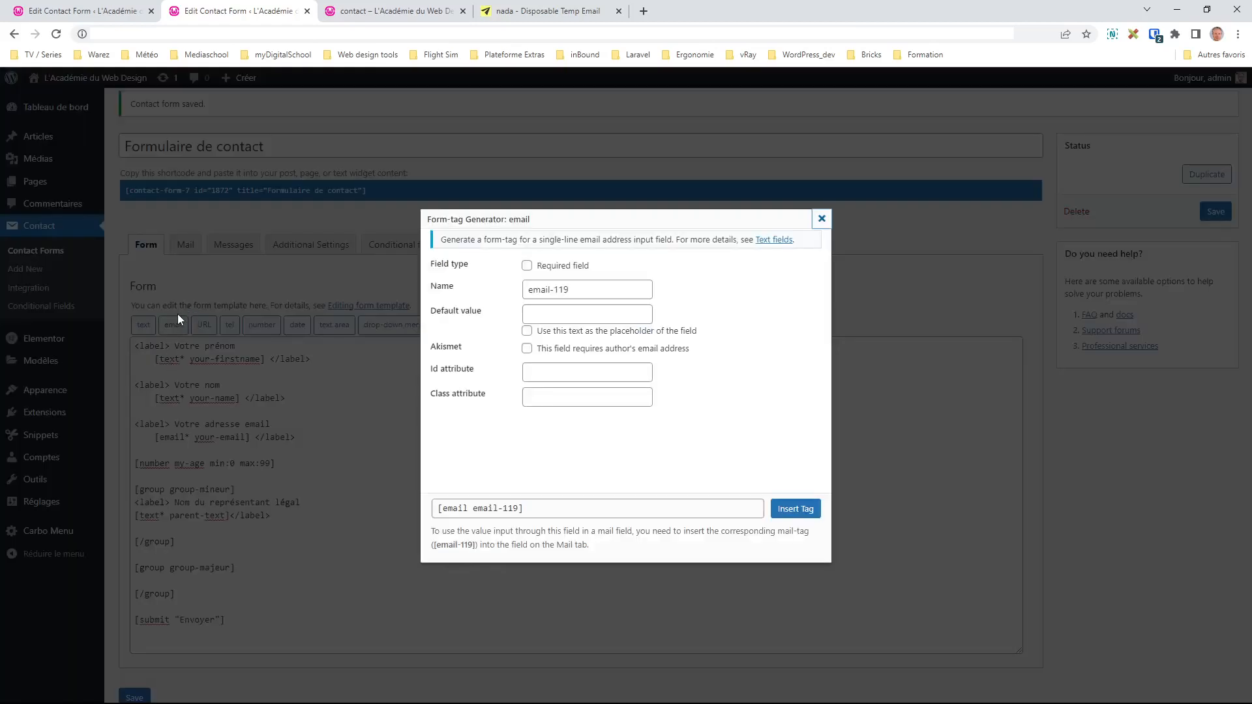
drag(570, 291, 494, 292)
click(527, 267)
click(582, 289)
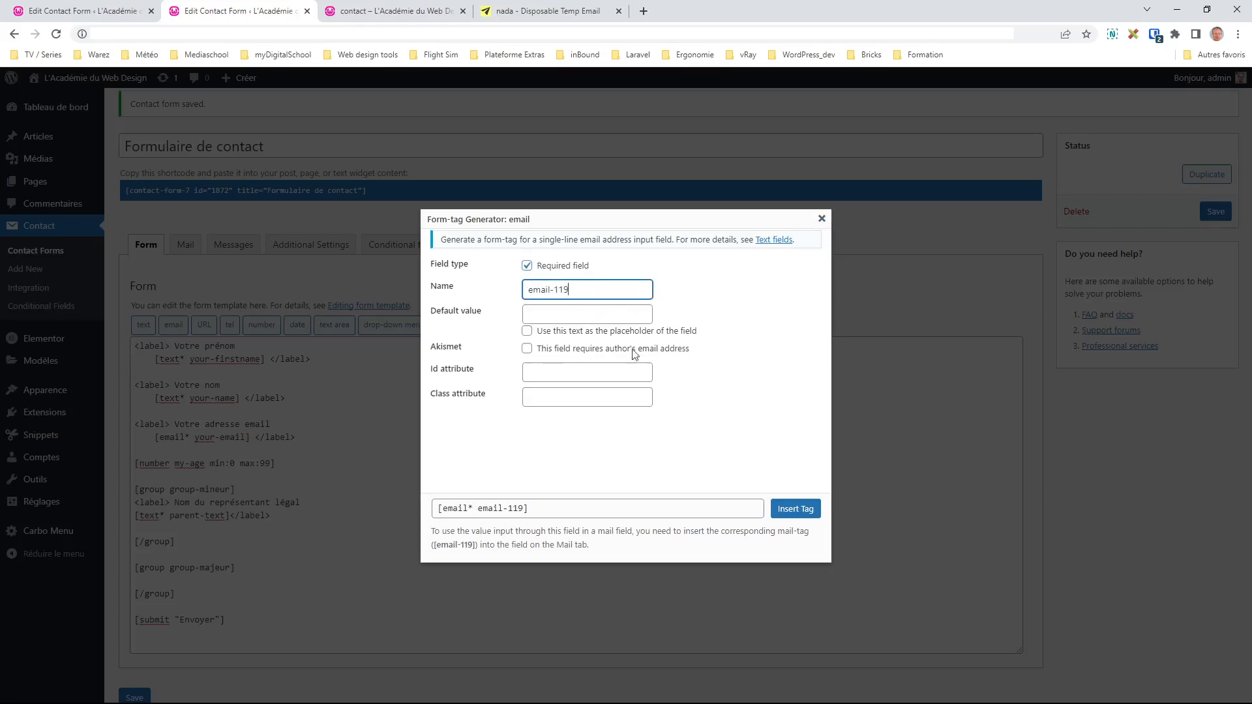
drag(569, 290, 501, 295)
text(parent-email)
key(Tab)
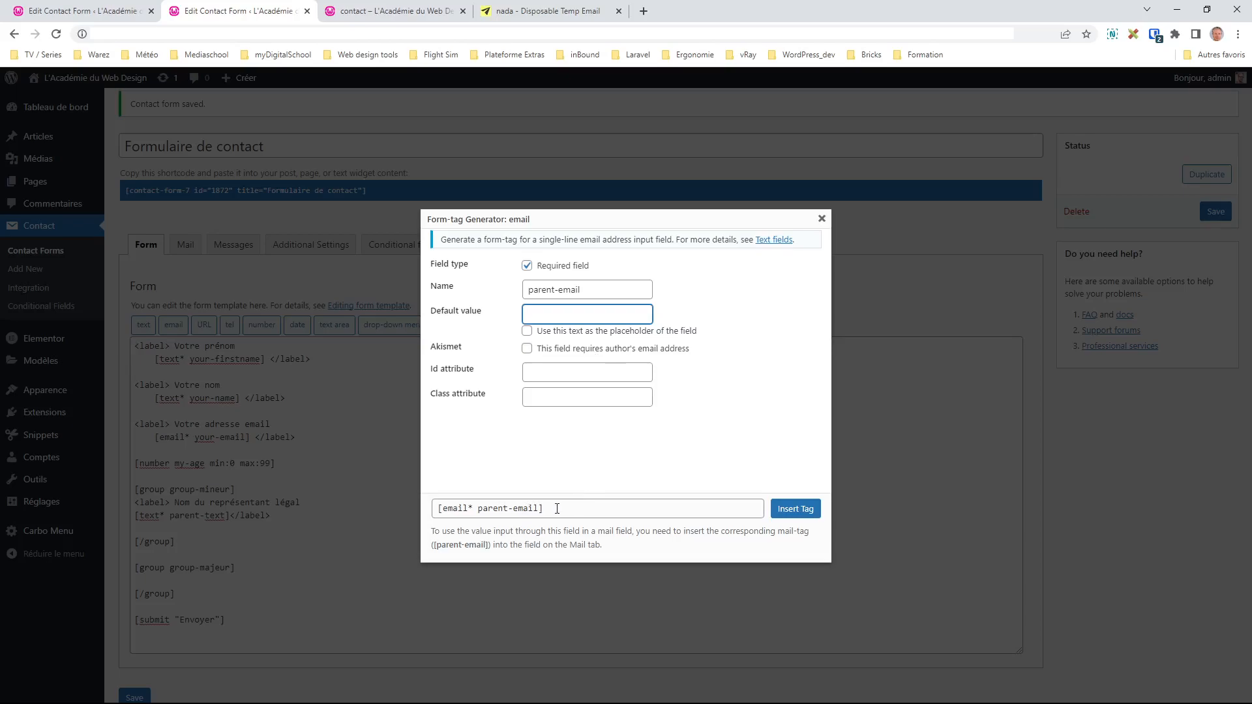
drag(560, 508, 419, 508)
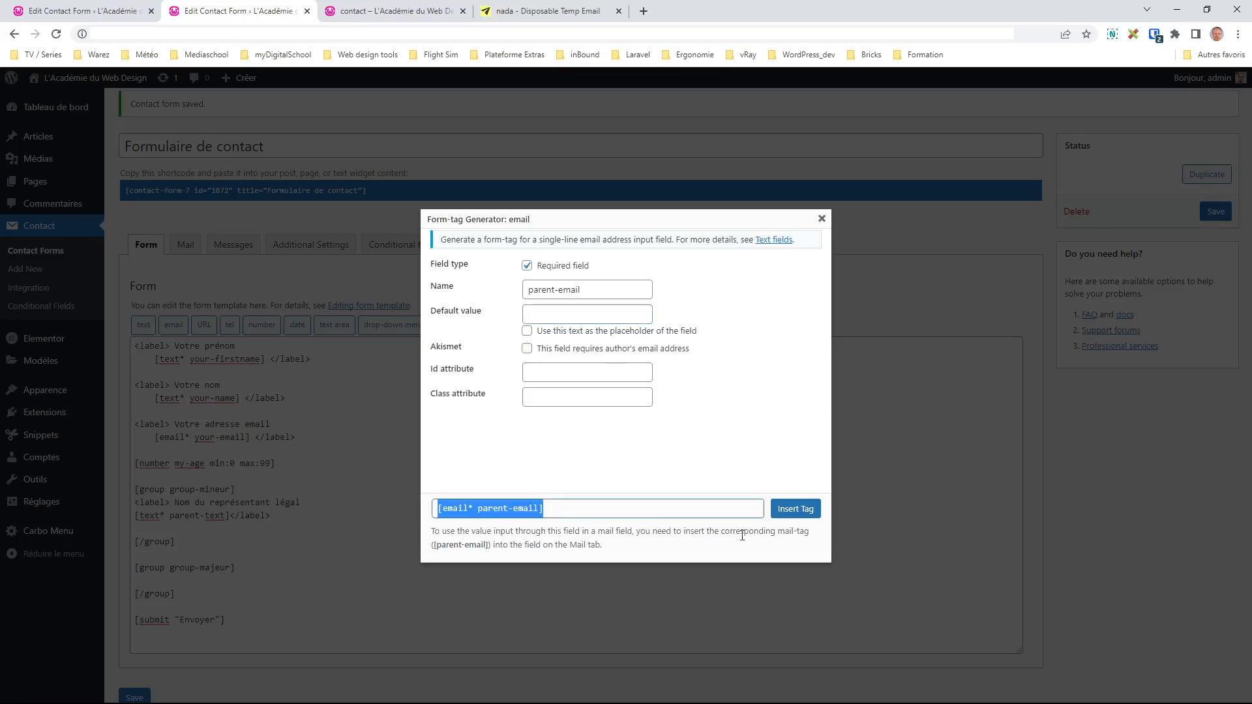
click(821, 219)
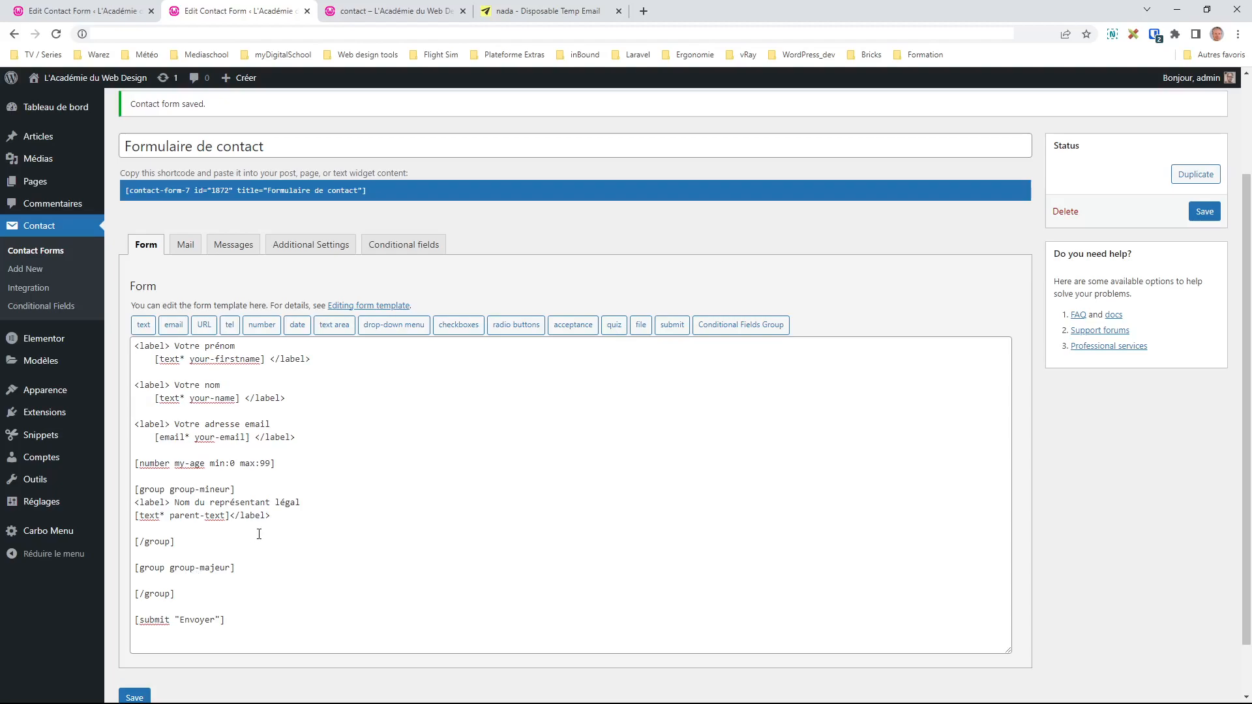
Step: Paste the parent-email tag below the guardian name field with the label 'Email du responsable légal'
click(207, 580)
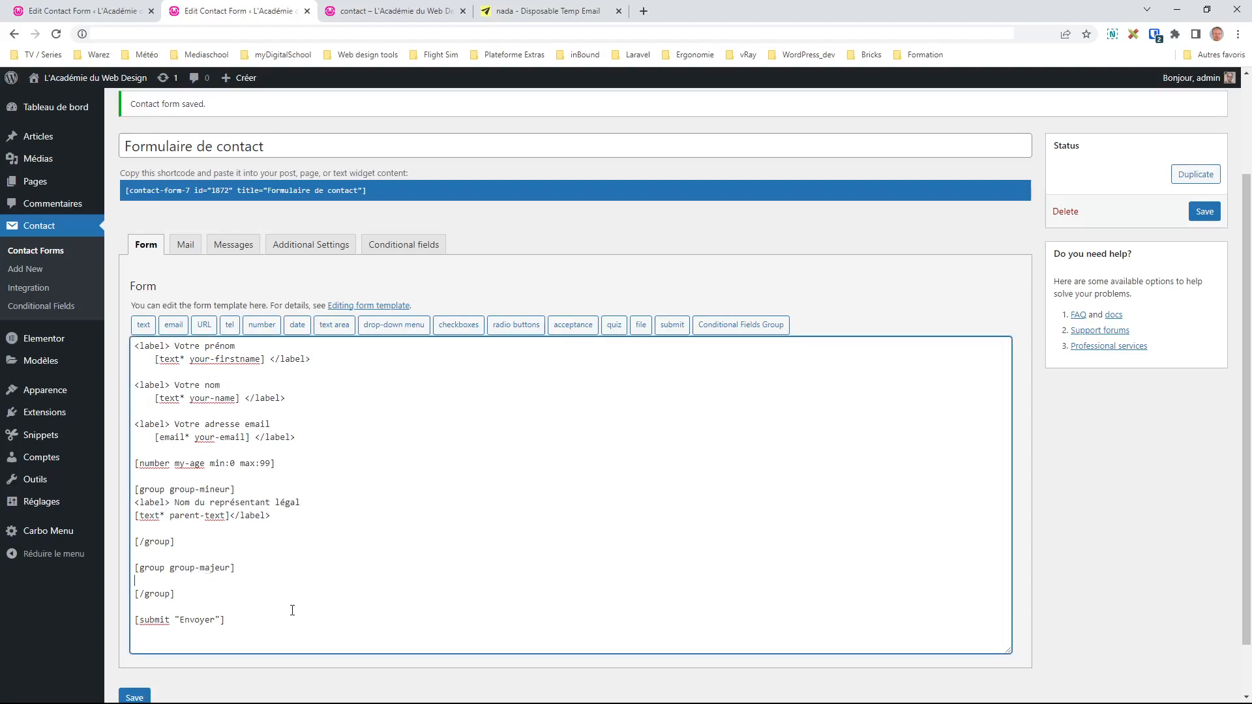
click(306, 515)
key(Return)
key(ctrl+v)
key(Return)
drag(301, 502, 301, 528)
click(147, 534)
key(ctrl+v)
text(E)
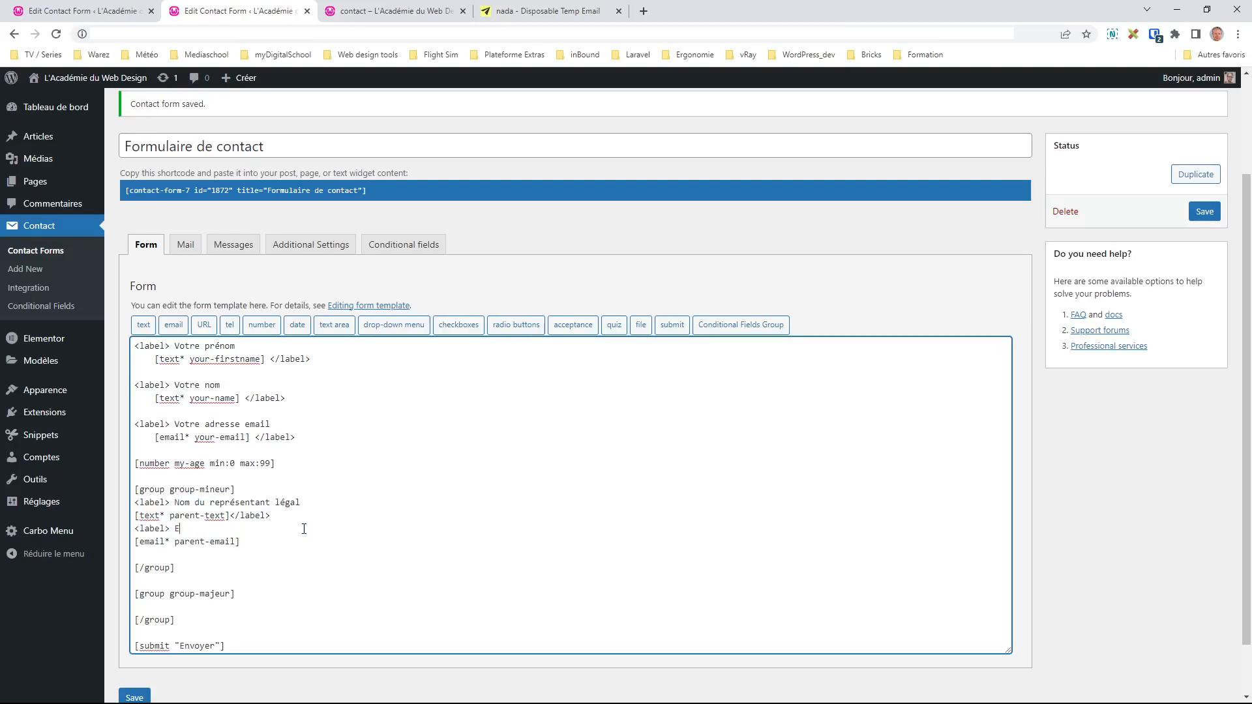
text(mail du responsable légal)
Step: Close the label with </label> after the parent-email field
drag(175, 531, 129, 532)
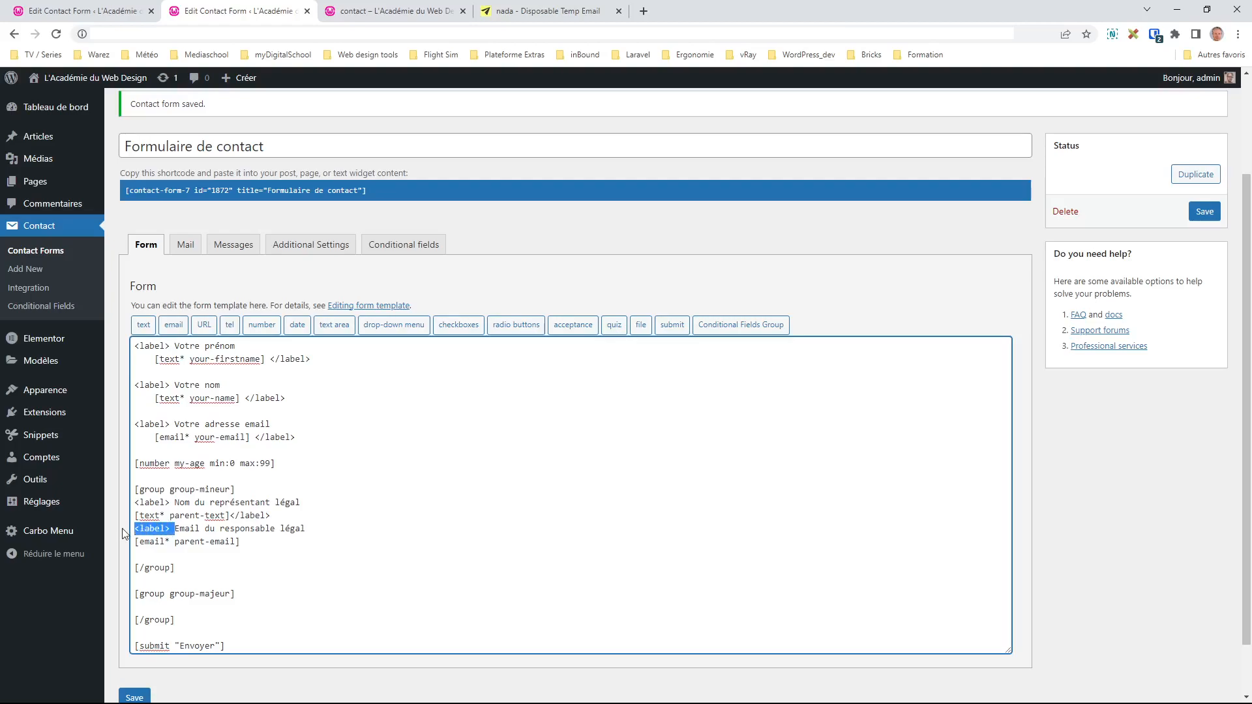
click(298, 541)
key(ctrl+v)
text(/)
key(BackSpace)
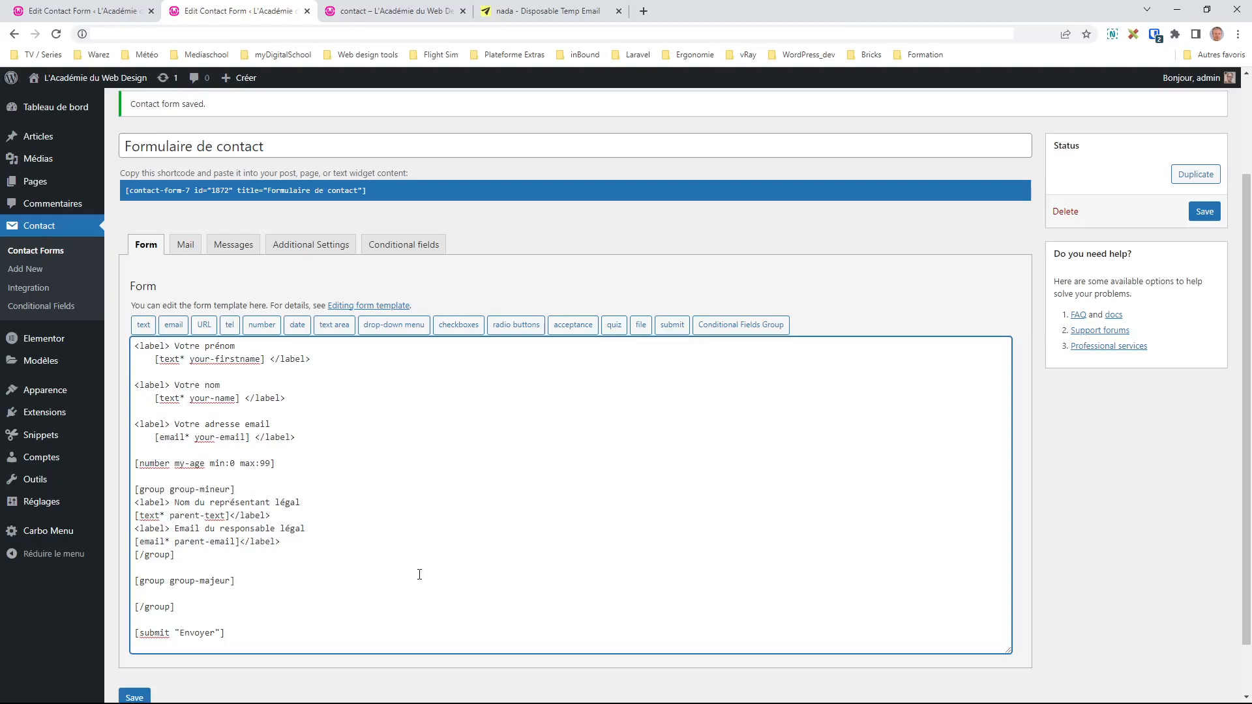
click(217, 595)
Step: Insert a textarea field named my-message into group-majeur
click(144, 325)
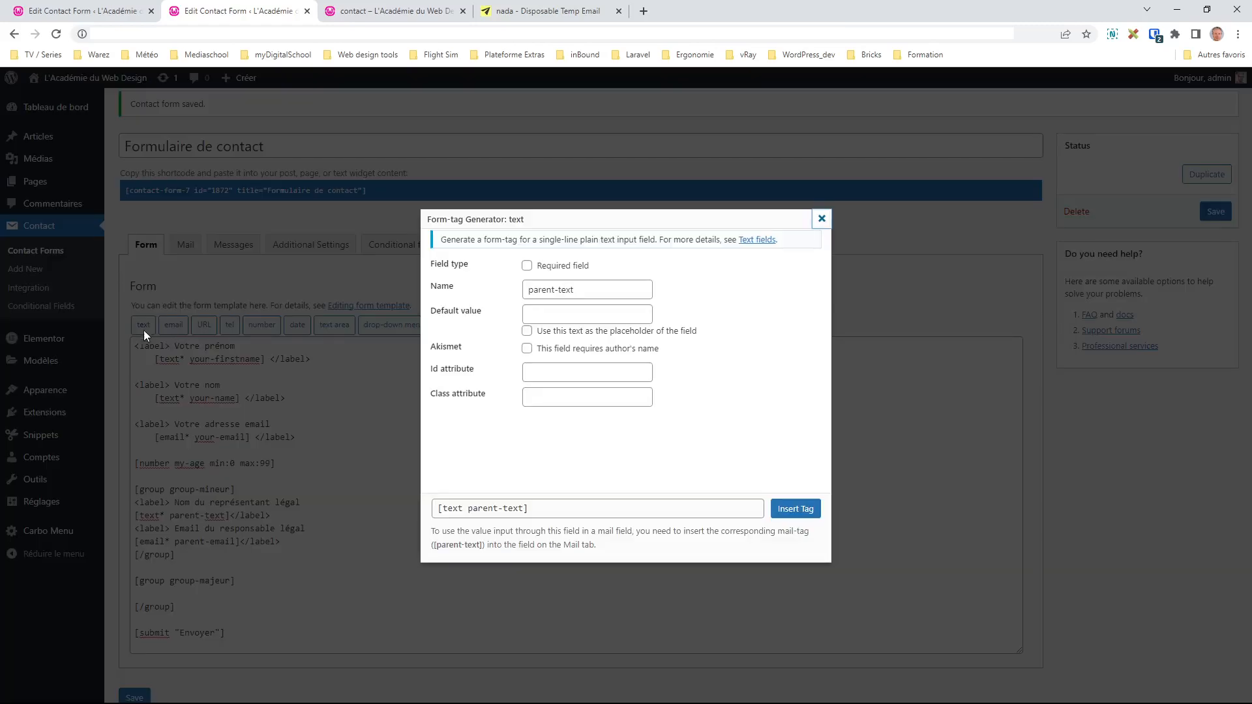
click(822, 218)
click(160, 594)
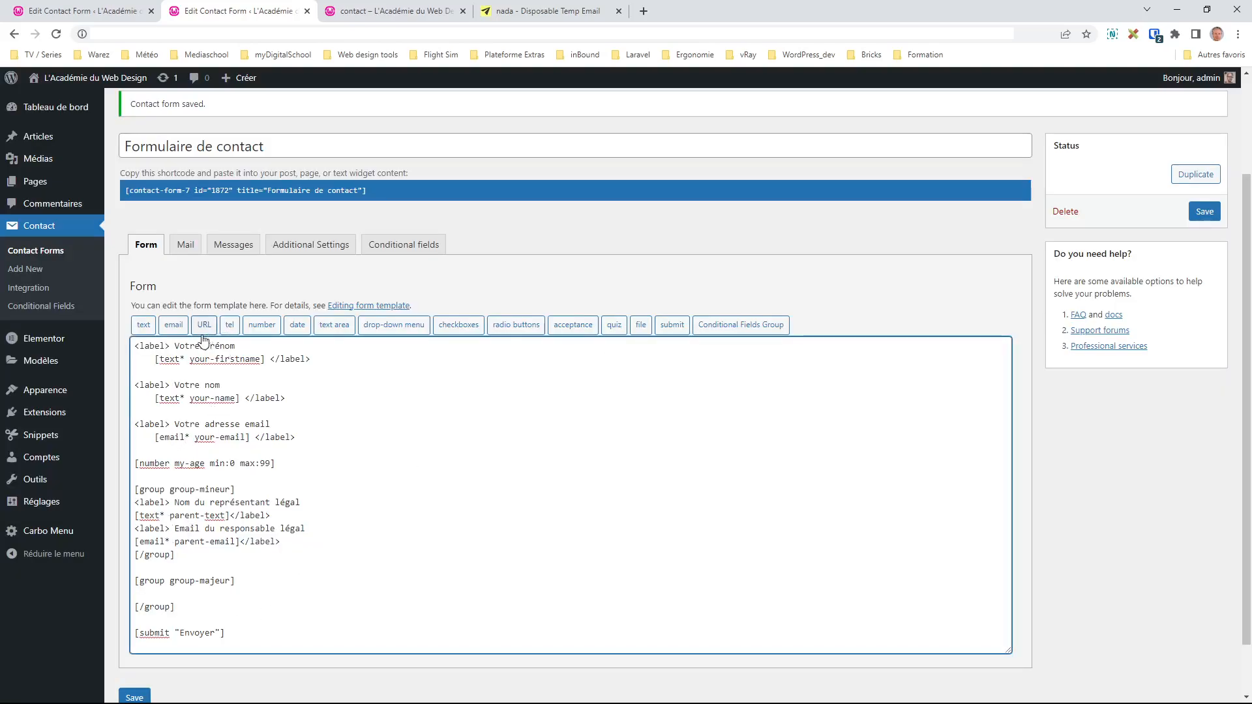
click(334, 326)
click(450, 287)
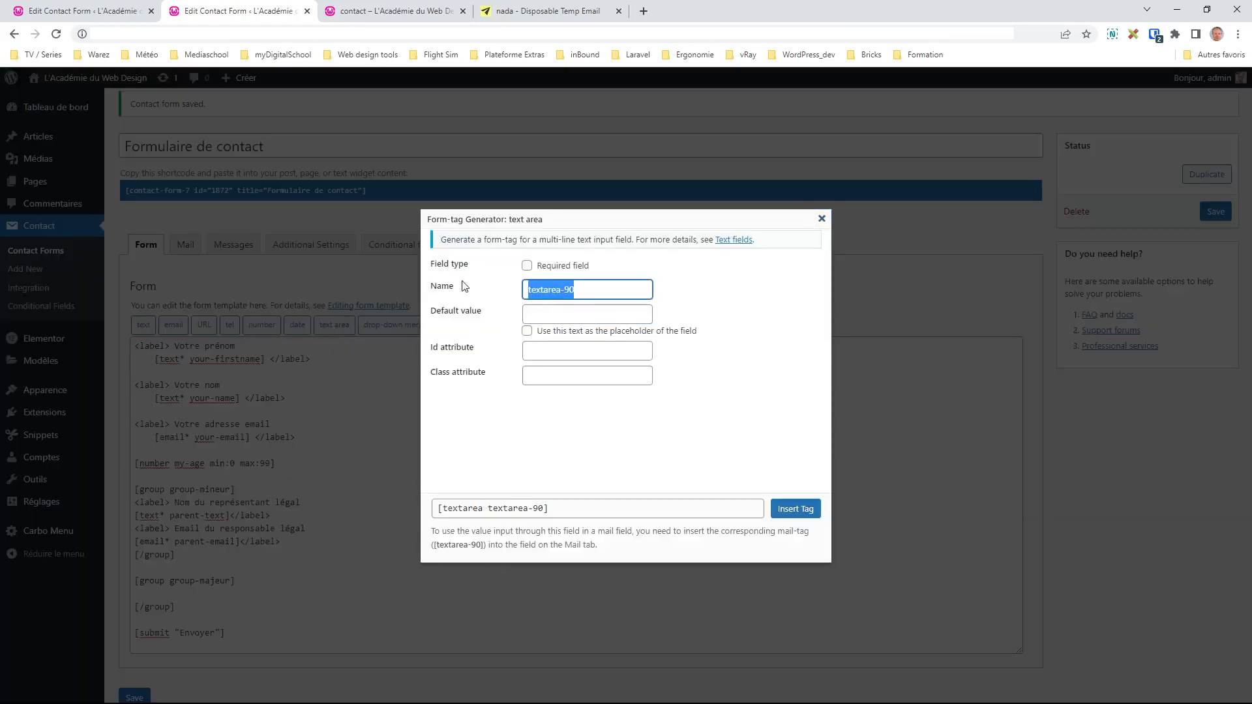
text(mes)
key(BackSpace)
key(BackSpace)
key(BackSpace)
text(my-message)
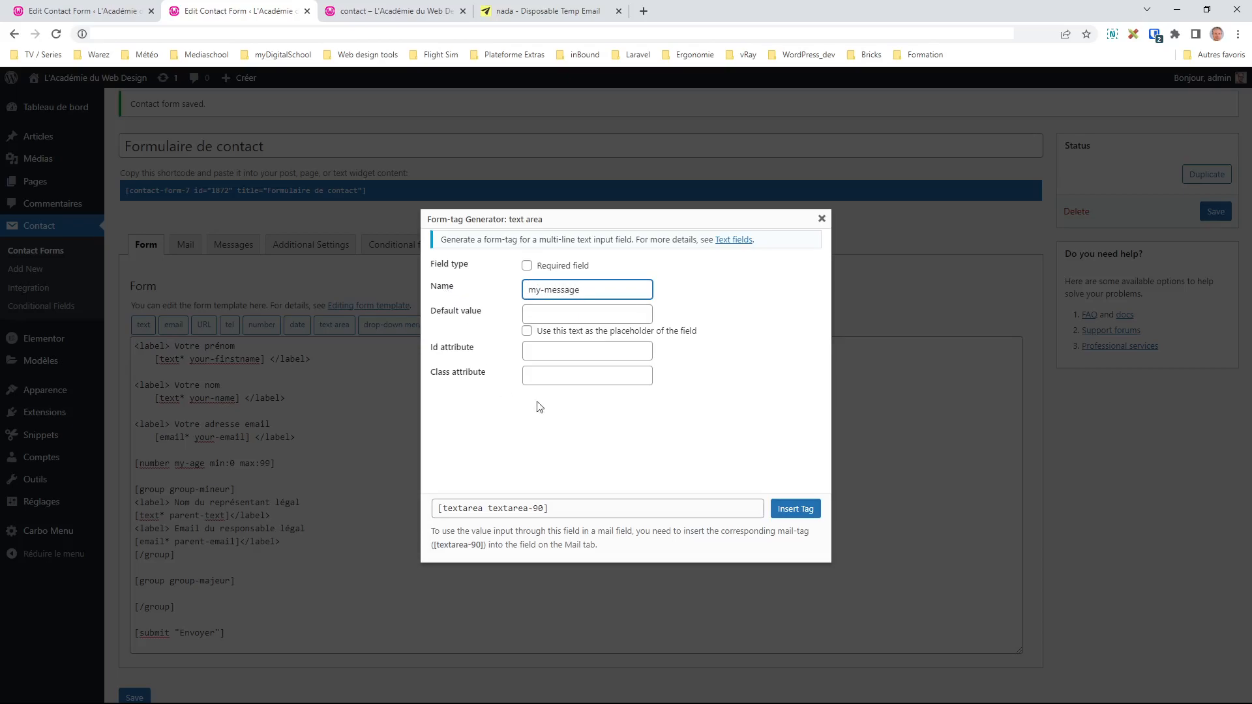
click(800, 510)
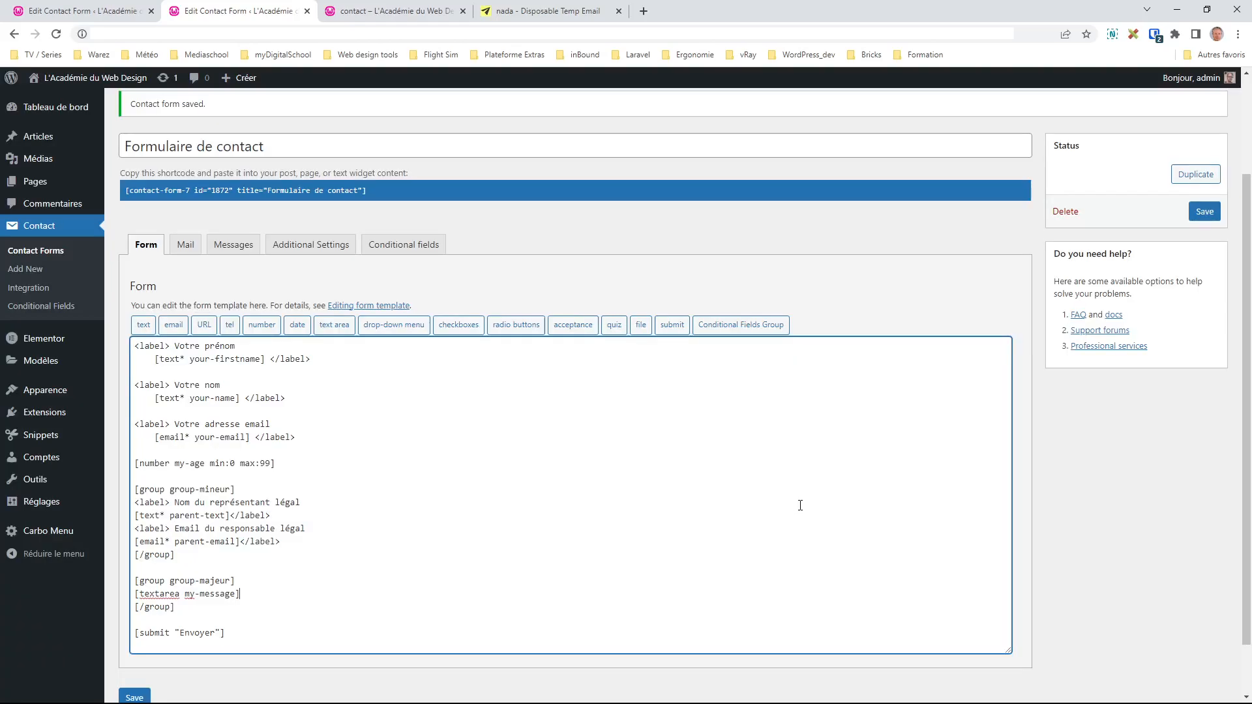
Step: Add an 'Entrez votre message' label line above the message field
click(274, 582)
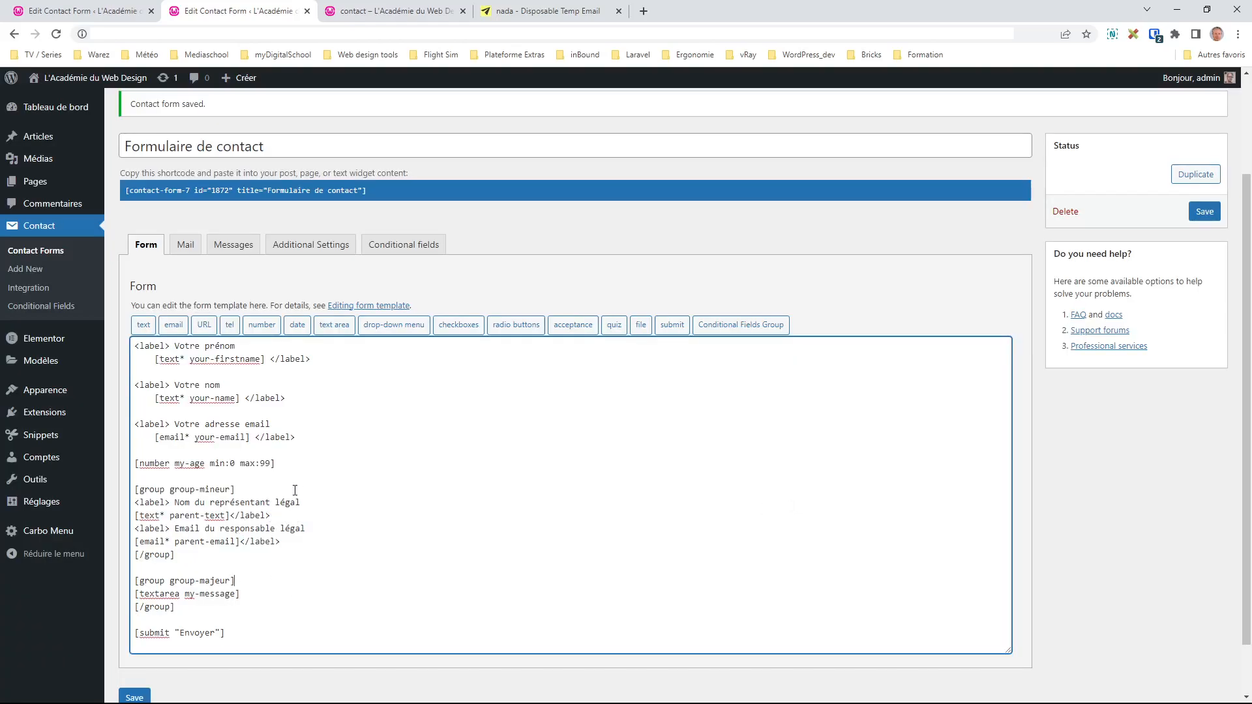
drag(324, 503, 133, 503)
click(272, 581)
key(Return)
key(ctrl+v)
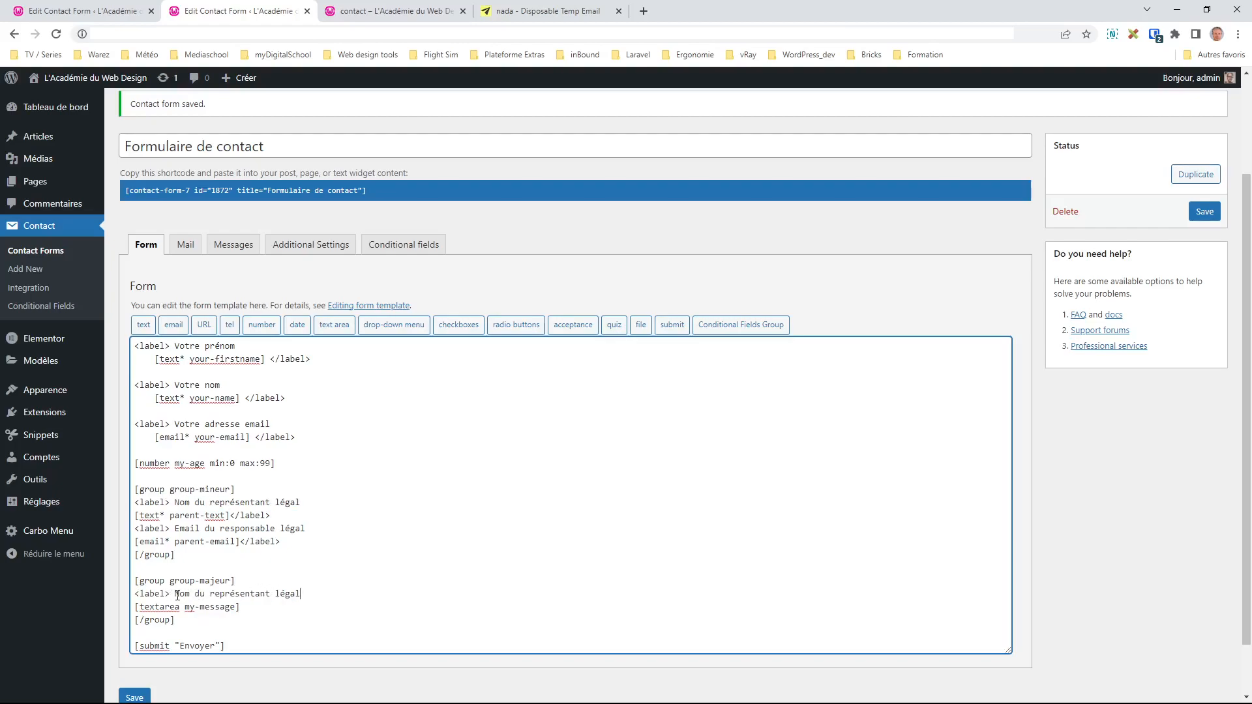
drag(177, 594, 319, 599)
text(Entrez votre message)
Step: Make the textarea required with '*', close its label, and save the form
drag(170, 594, 133, 594)
click(179, 607)
text(*)
drag(172, 594, 134, 594)
click(265, 609)
key(ctrl+v)
text(/)
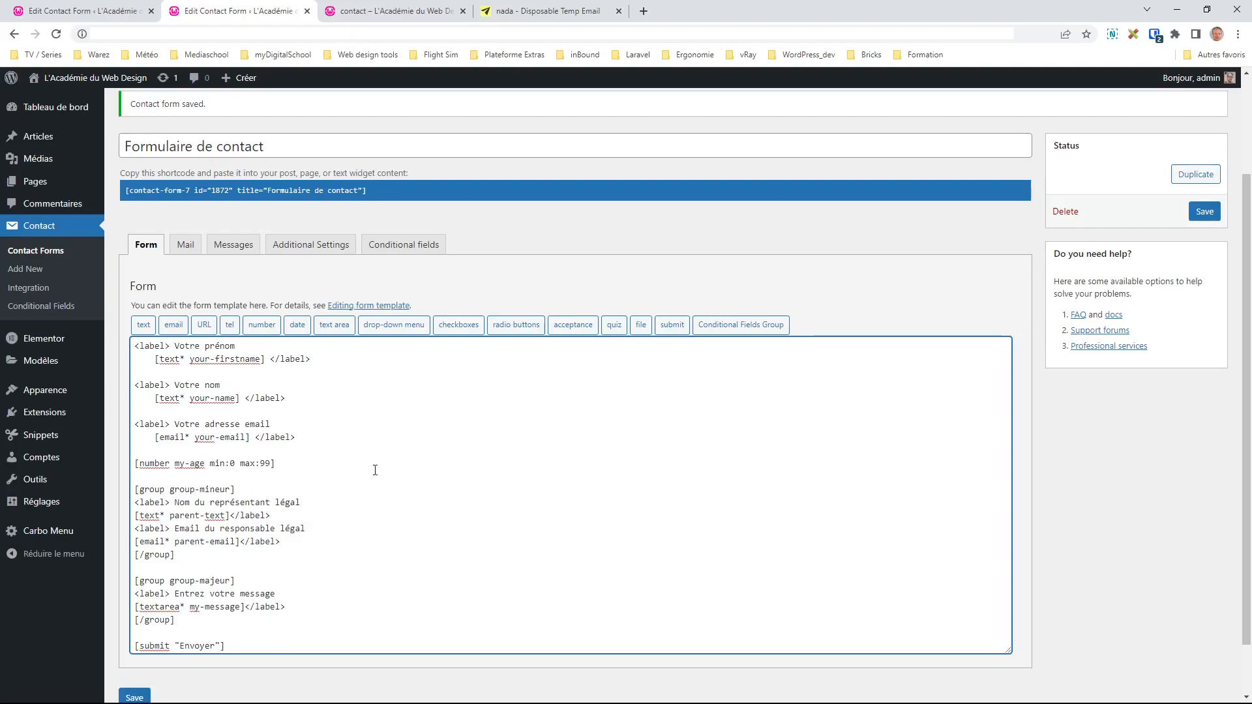
click(1204, 211)
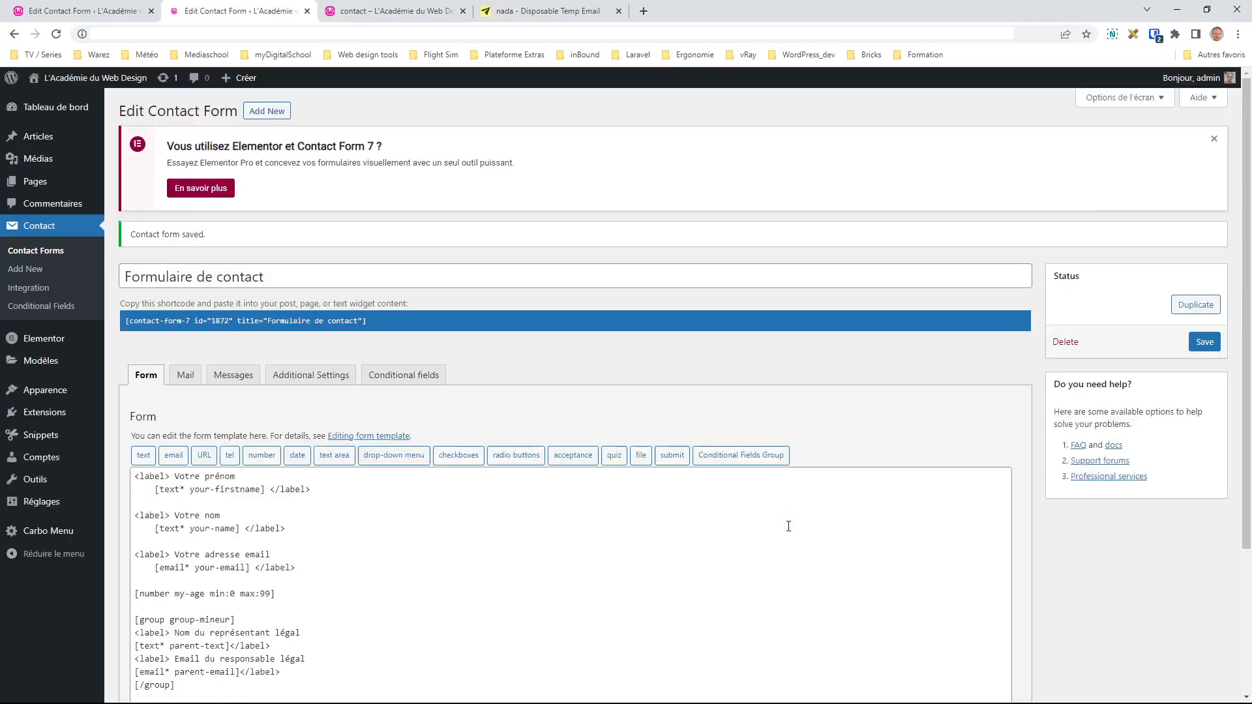
Step: Check the group-mineur name in the template and save the form
scroll(349, 555, down, 2)
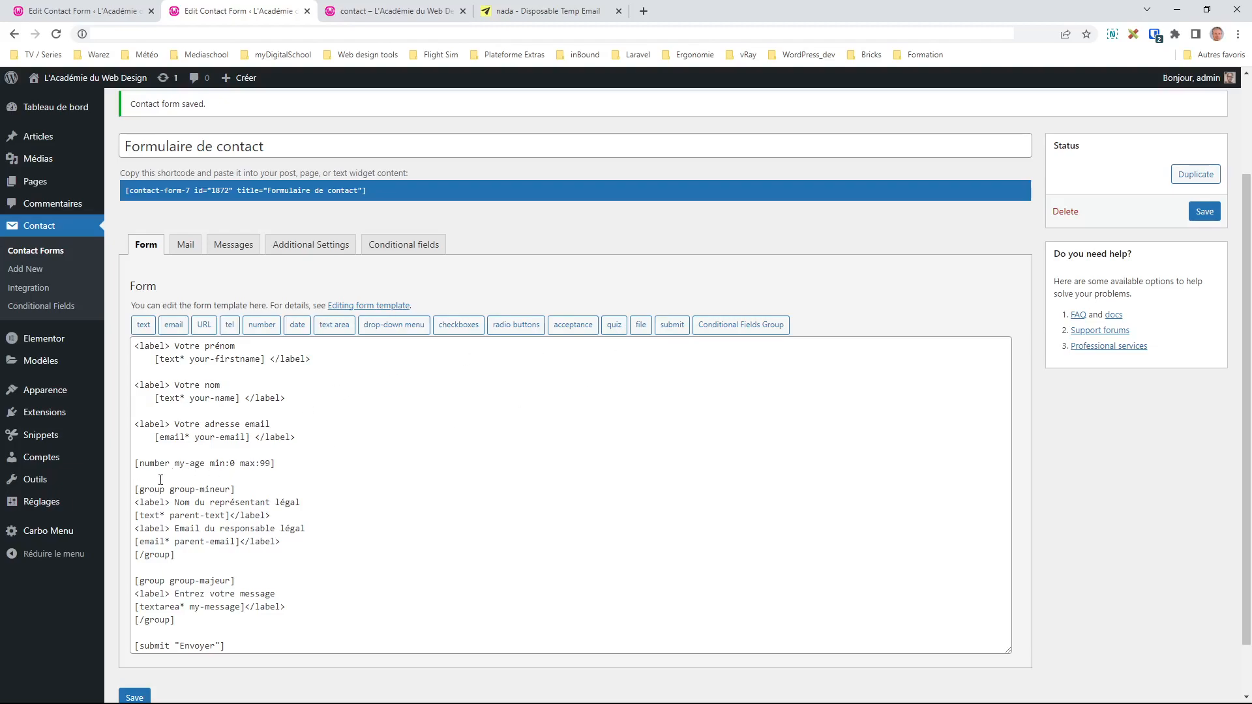
drag(229, 489, 174, 489)
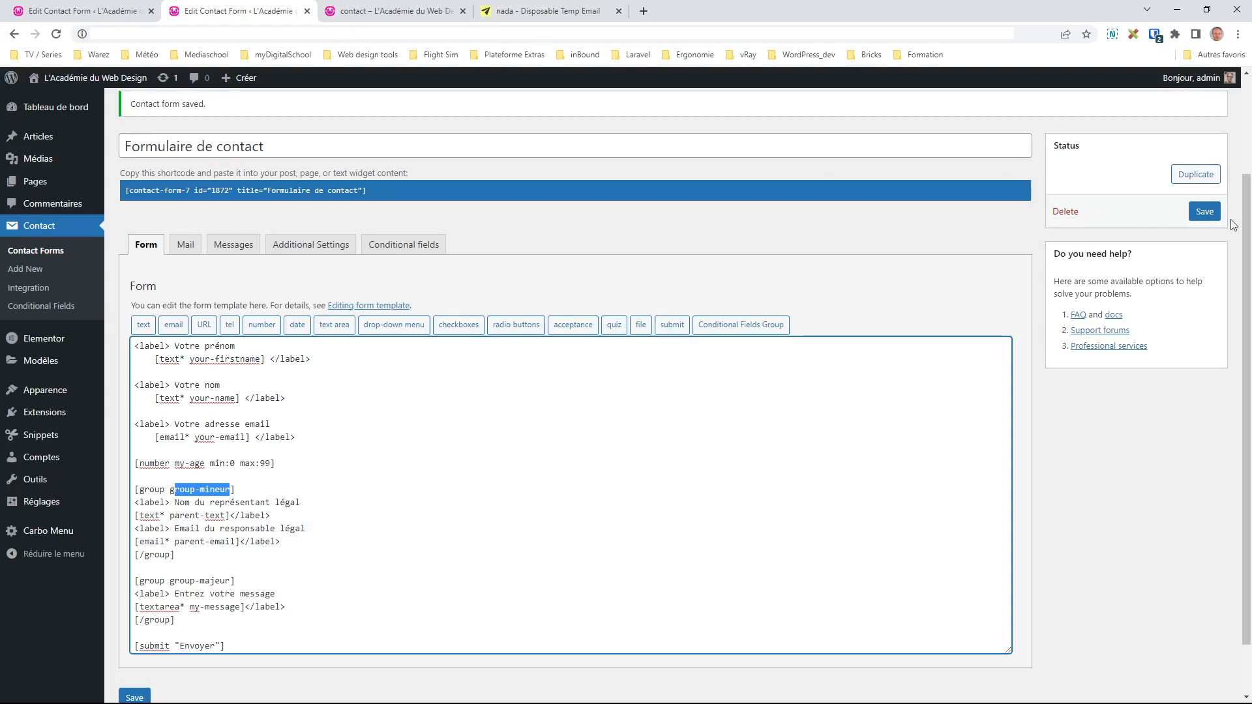
click(1204, 212)
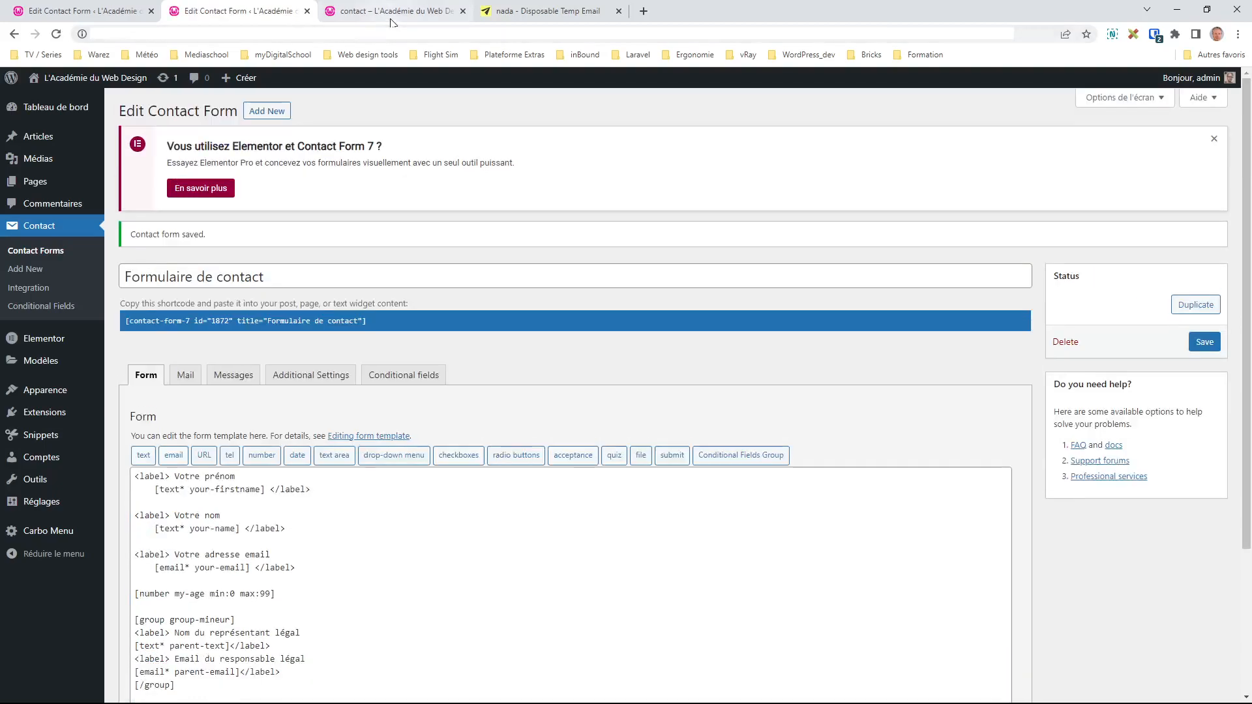
Step: Reload the live contact page and try the age field
click(392, 11)
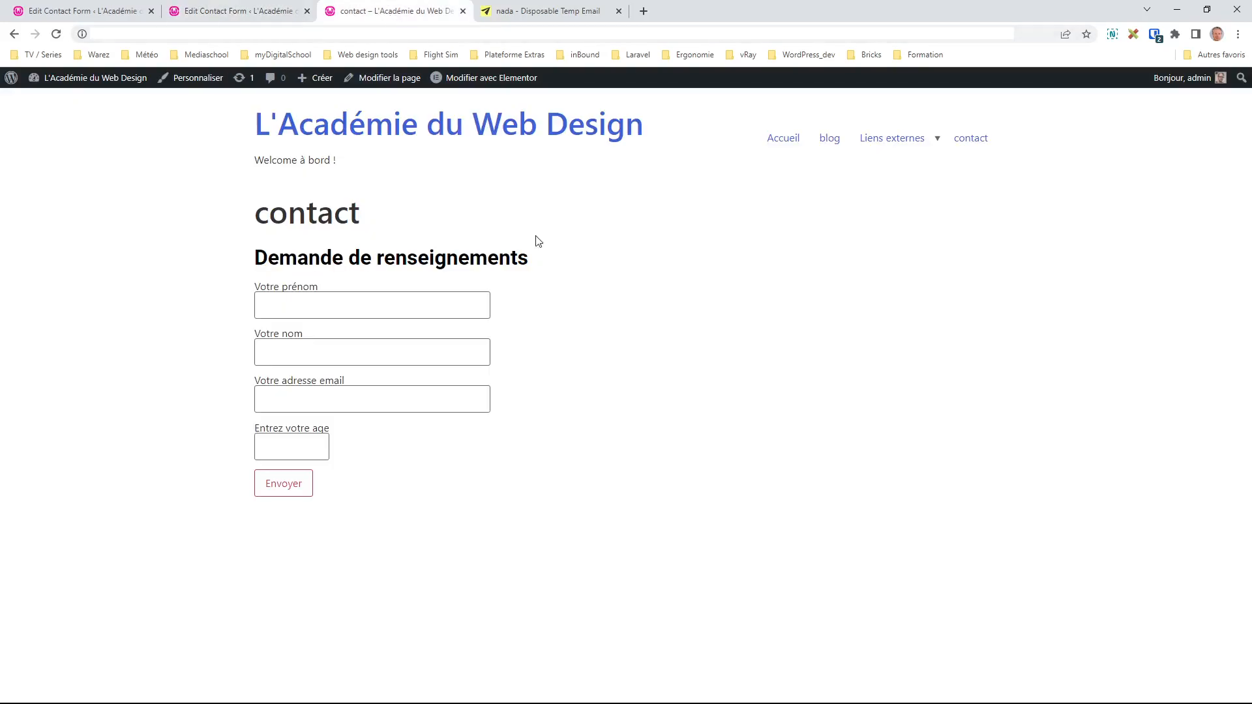
key(F5)
click(391, 437)
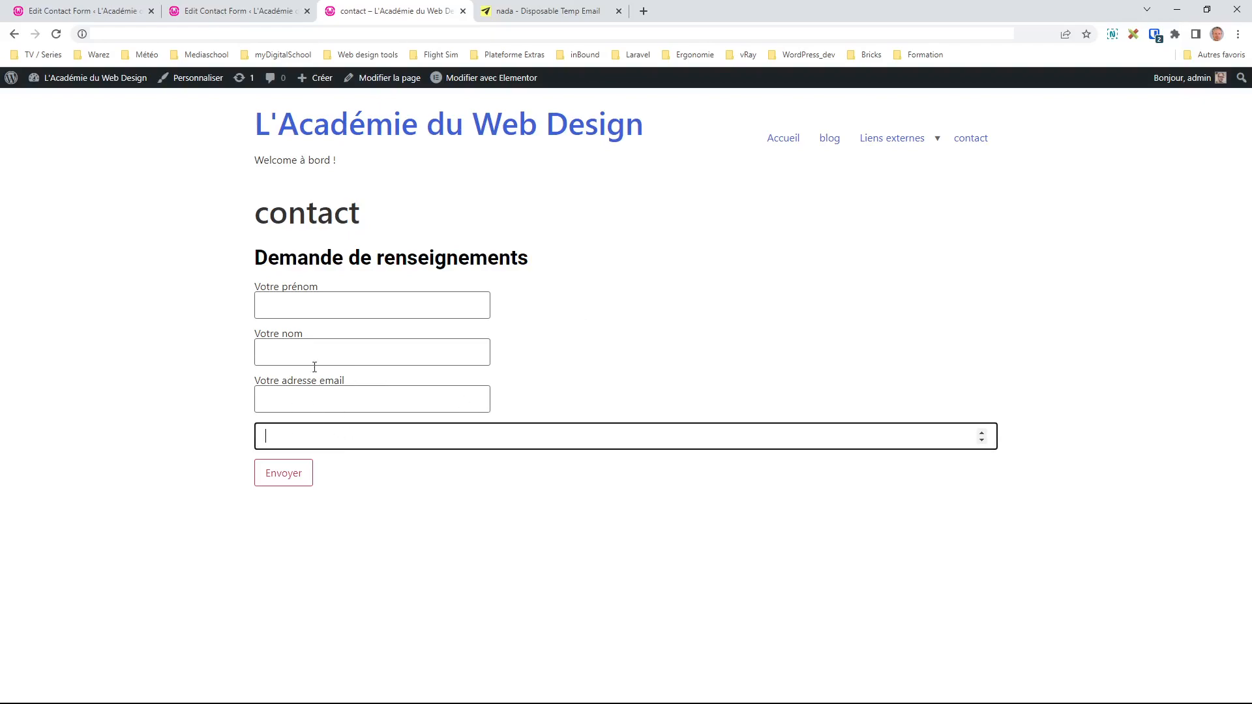
click(236, 14)
Step: Wrap the my-age field in a 'Votre age' label and save the template
scroll(145, 515, down, 1)
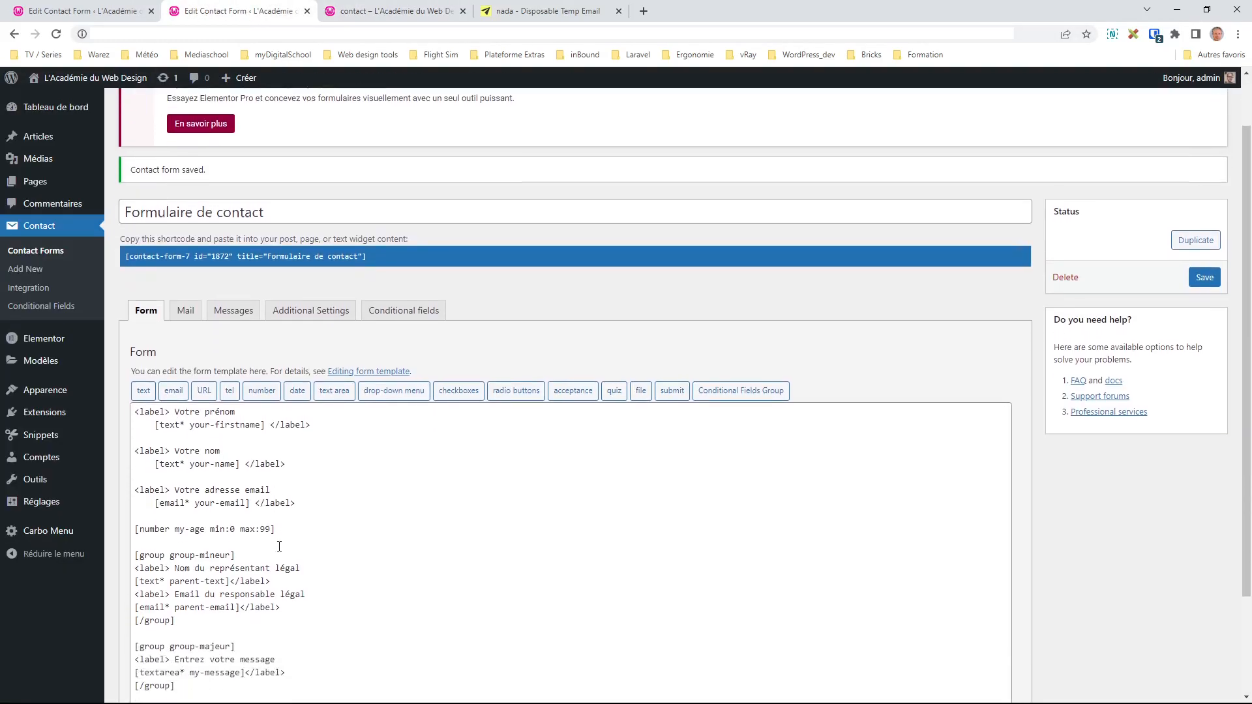
drag(293, 489, 137, 490)
key(ctrl+c)
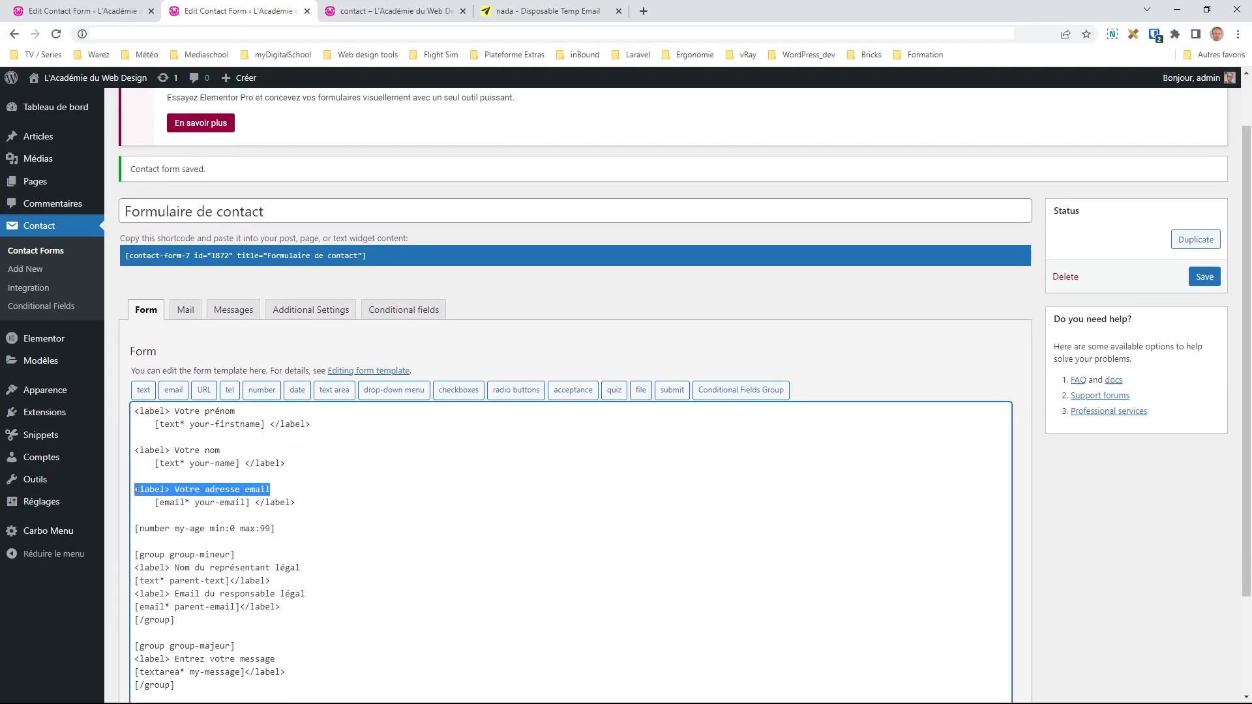
click(148, 521)
key(ctrl+v)
drag(203, 517, 255, 496)
text(age)
key(ctrl+c)
click(305, 530)
key(ctrl+v)
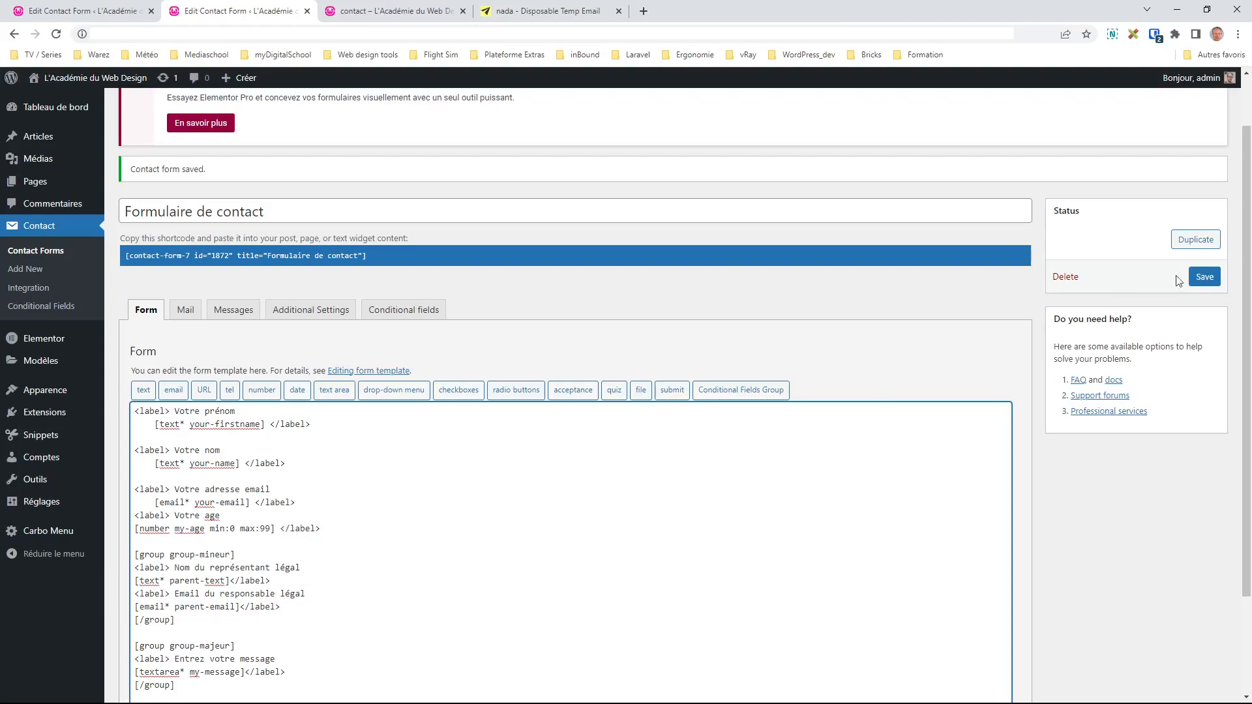
click(1204, 277)
Step: Reload the live form, raise the Votre age value to 4, then return to the editor
click(372, 11)
key(F5)
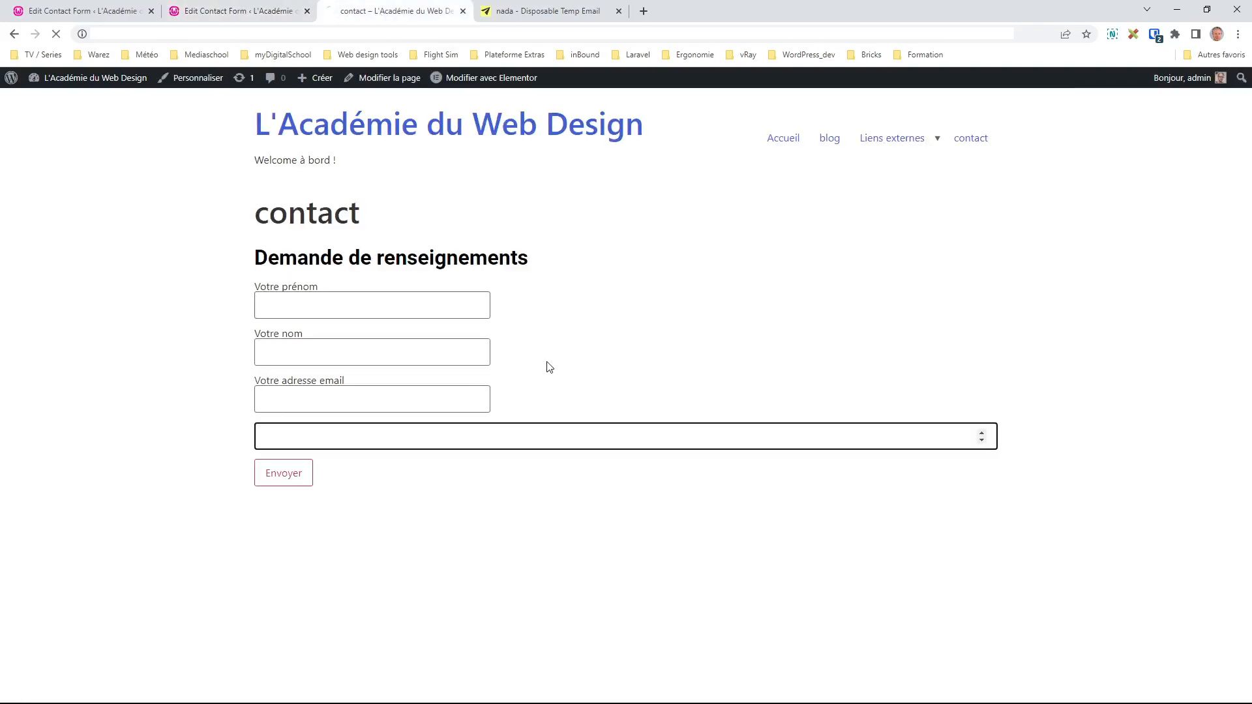
click(302, 441)
click(303, 441)
click(301, 433)
click(301, 433)
click(301, 433)
click(301, 432)
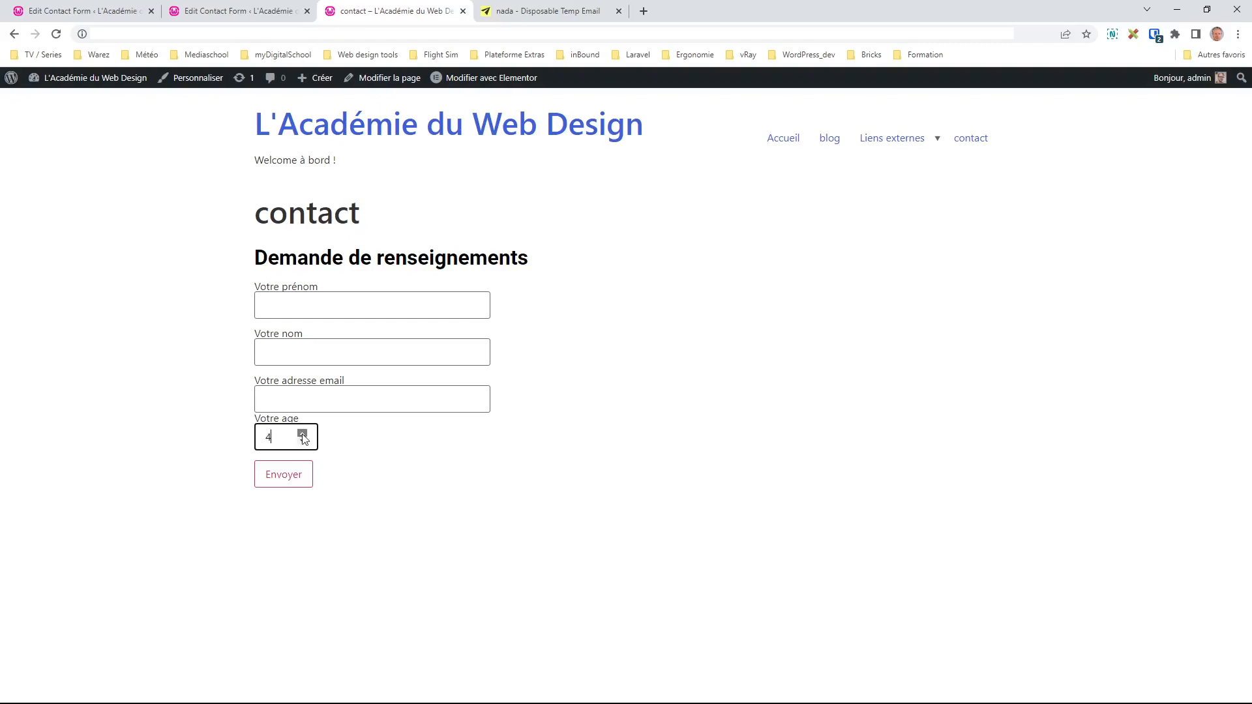
click(459, 470)
click(230, 16)
scroll(415, 643, down, 2)
scroll(416, 643, down, 1)
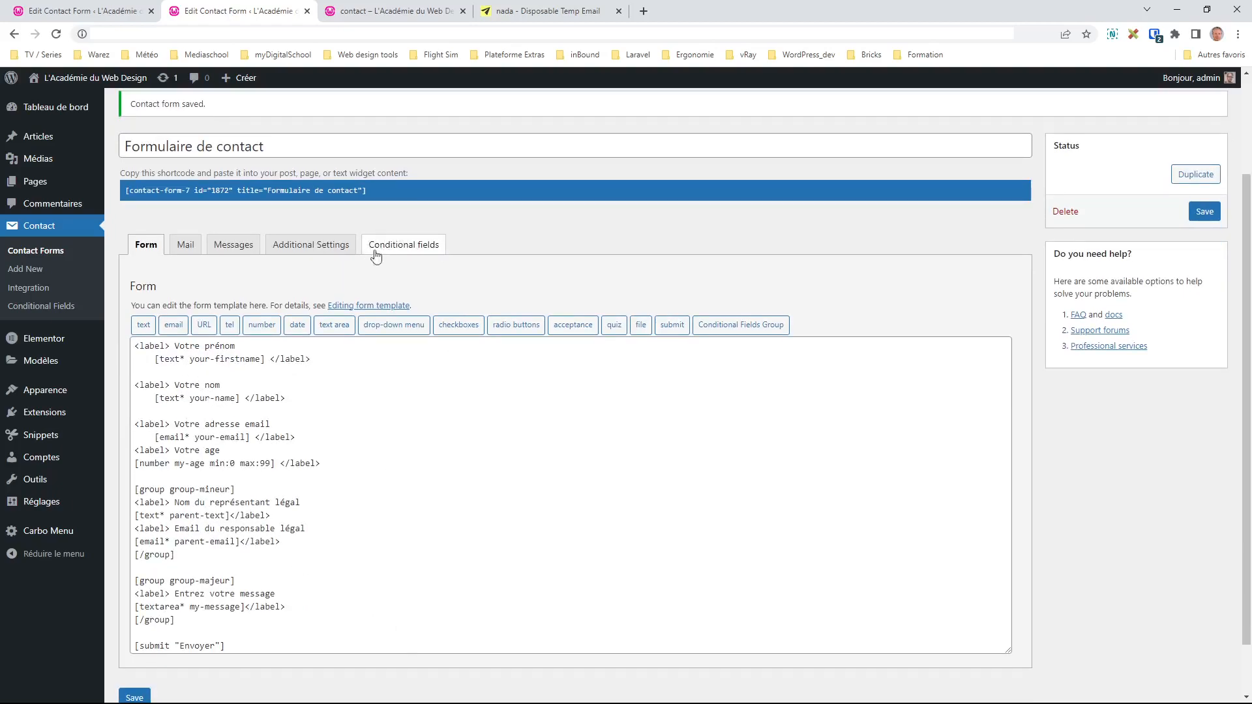
Step: Delete both existing conditional rules
click(410, 245)
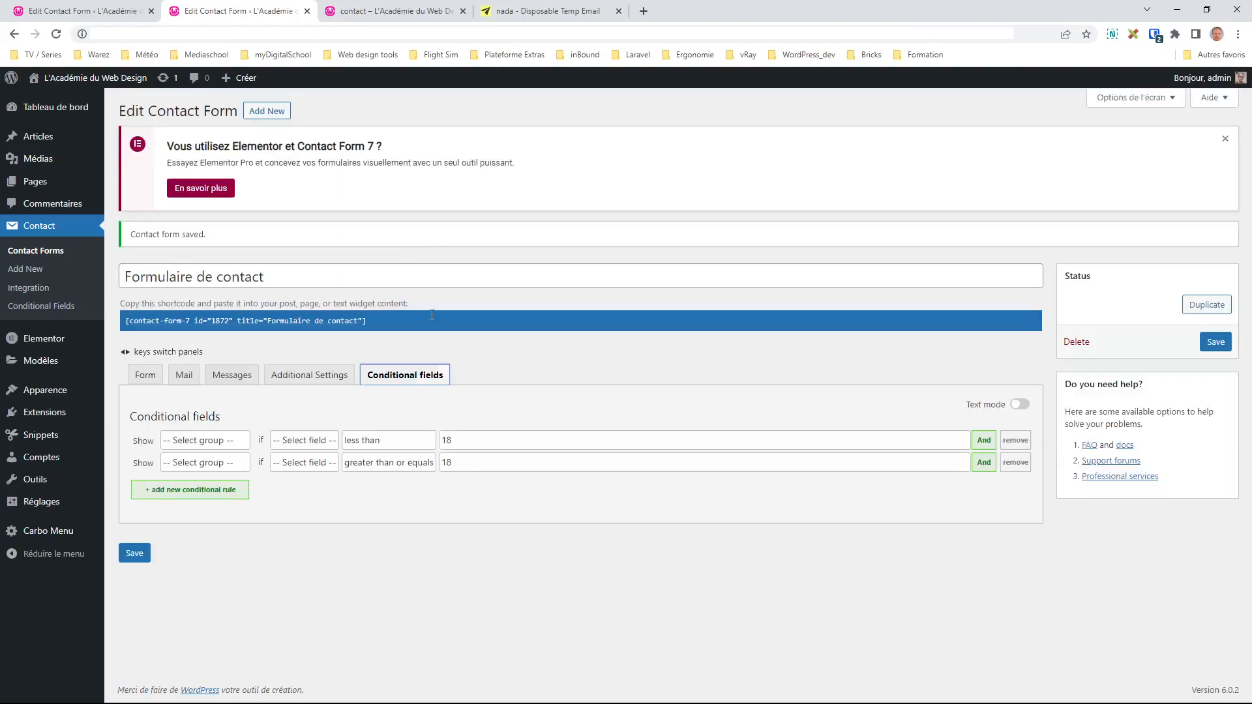
click(1015, 440)
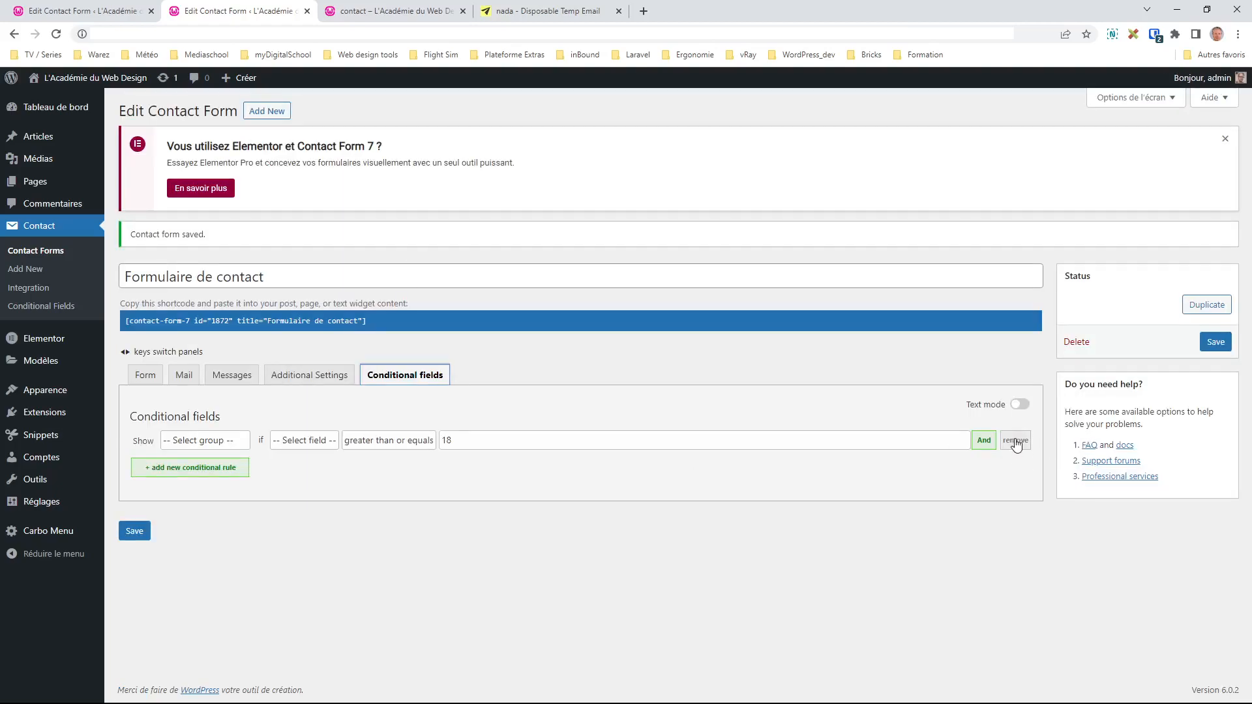
click(1015, 441)
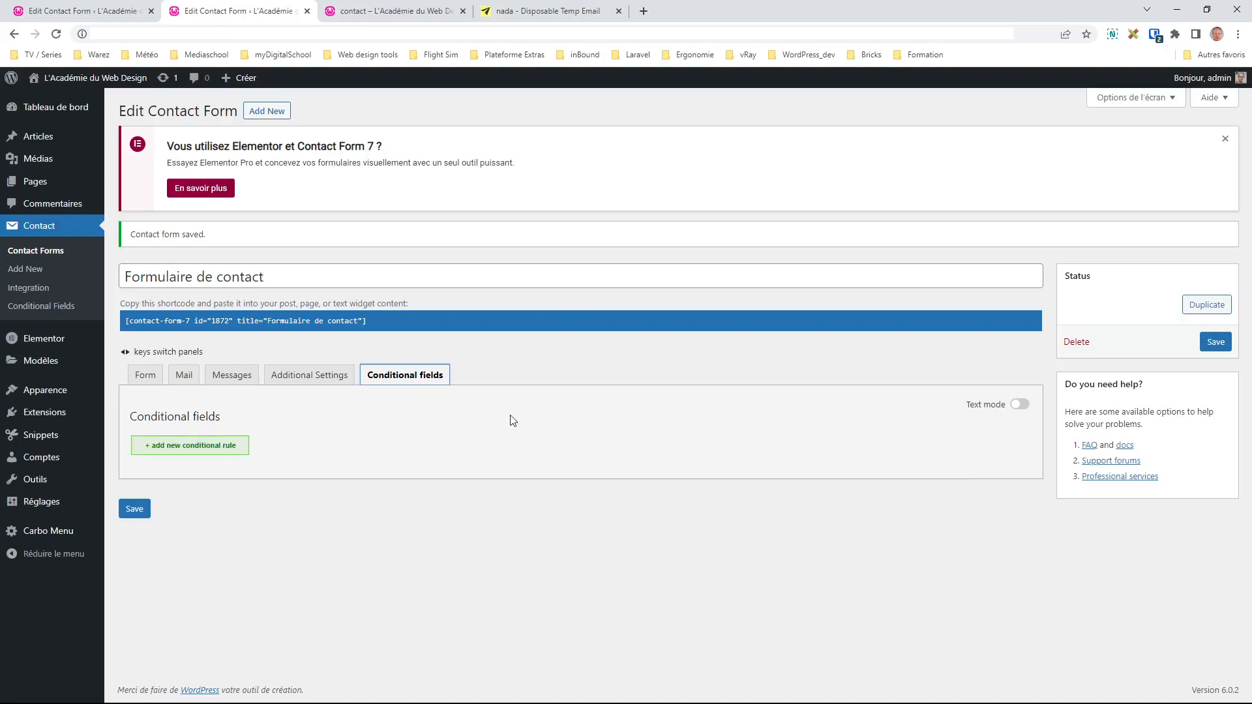
click(1021, 409)
click(1021, 409)
click(1021, 410)
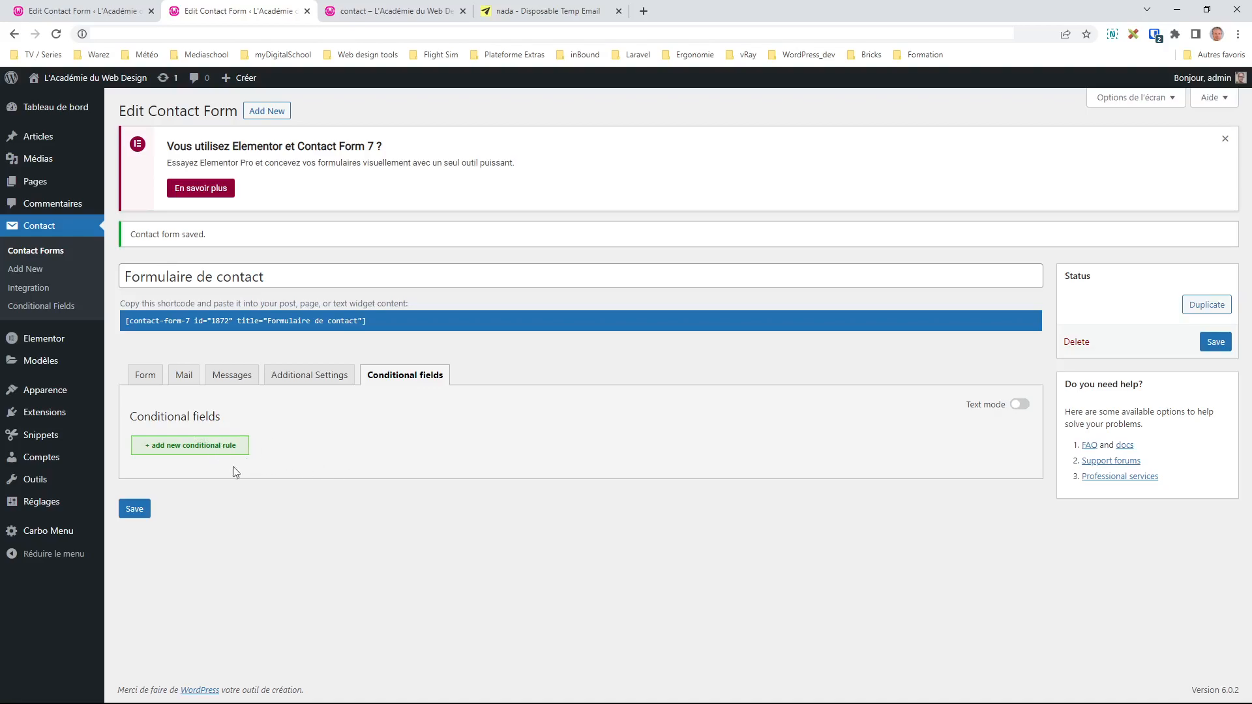
Step: Add a rule showing group-mineur when my-age is less than 18, then a second blank rule
click(187, 449)
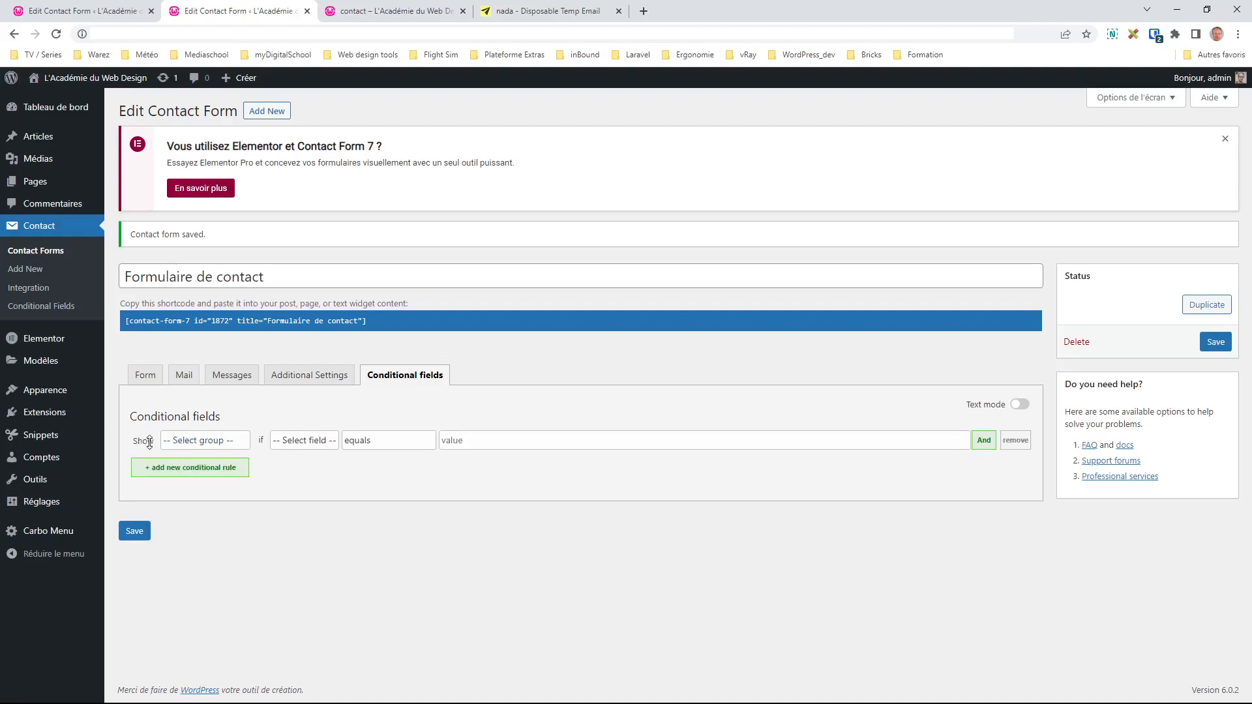
click(215, 476)
click(312, 511)
click(382, 543)
click(487, 436)
text(18)
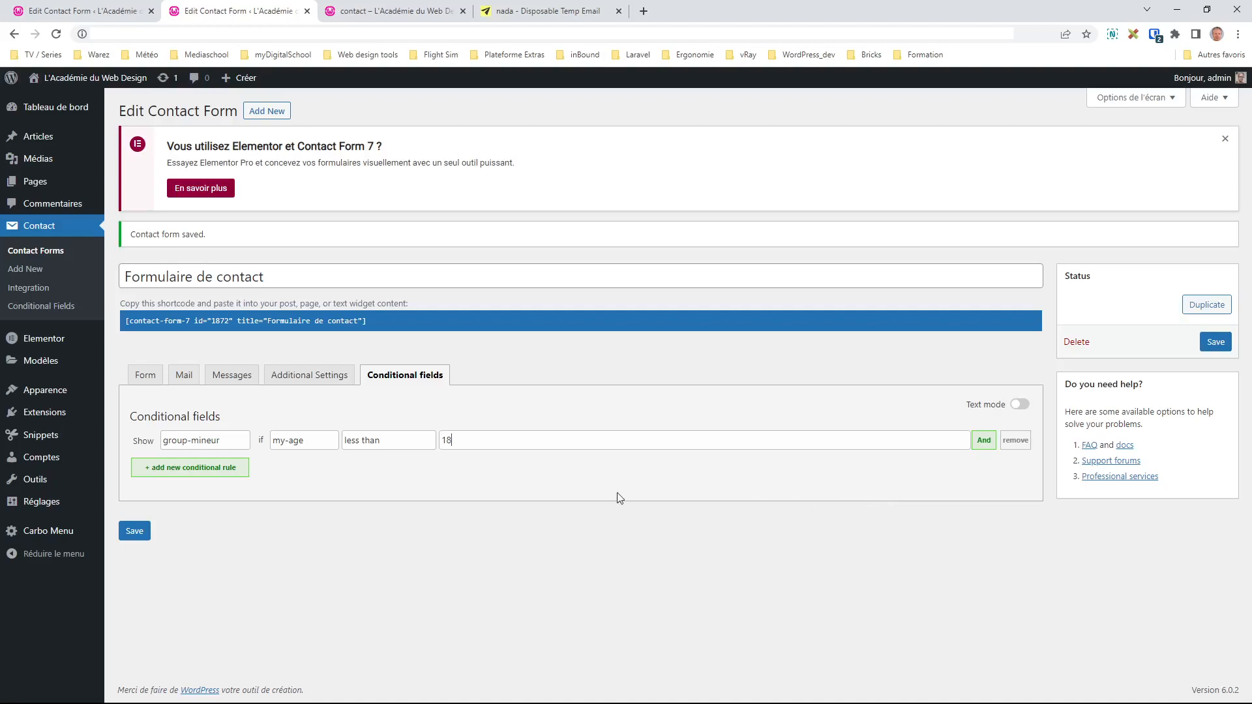
click(223, 468)
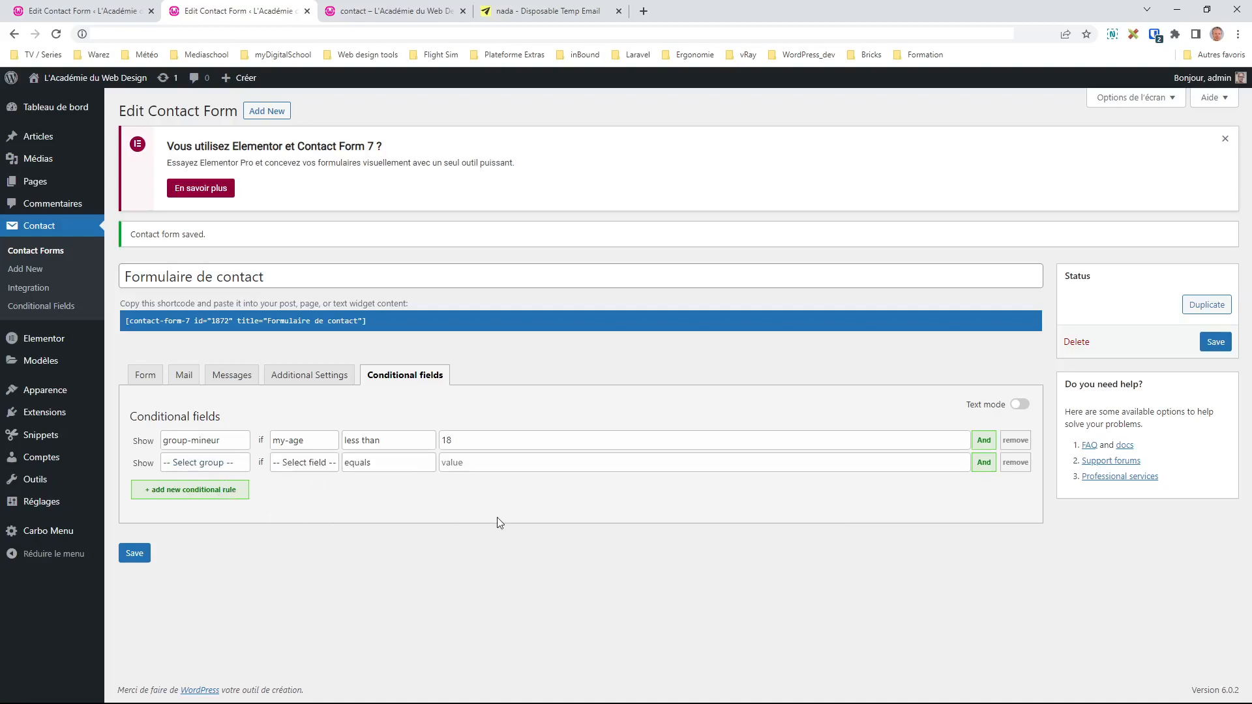
Step: Make the second rule show group-majeur, checking the group name in the template
click(215, 467)
click(210, 508)
click(145, 374)
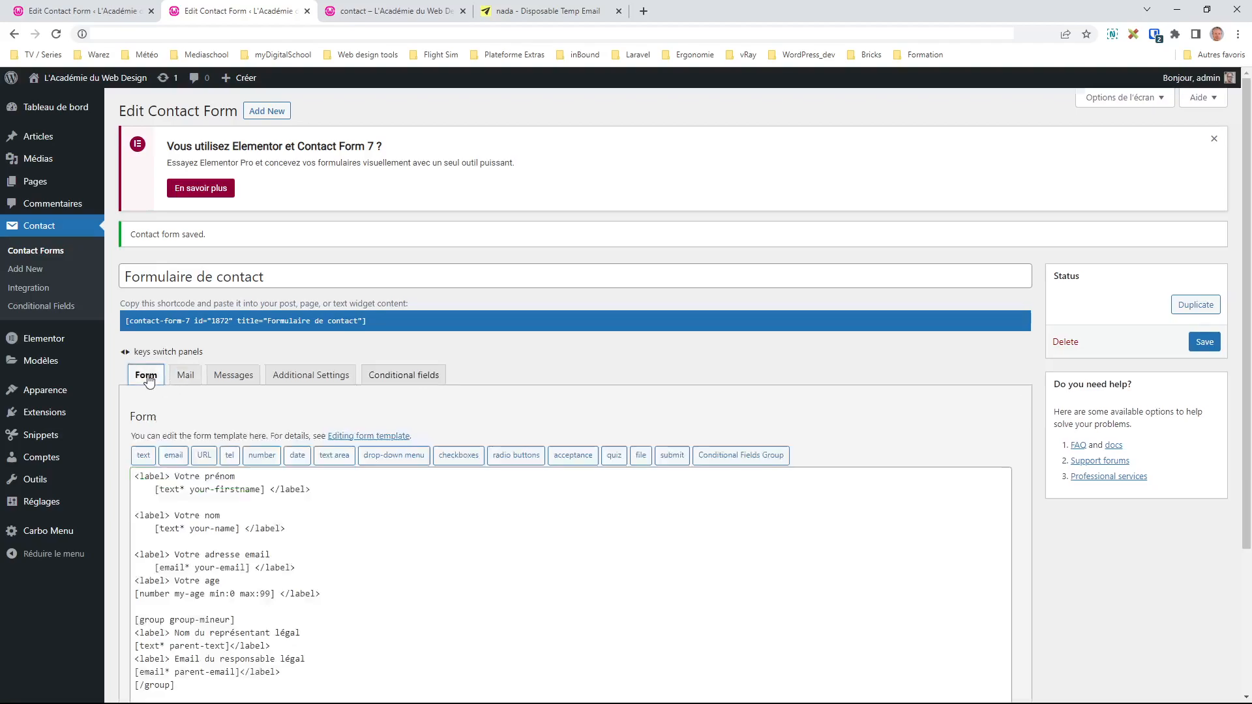
scroll(249, 591, down, 1)
scroll(248, 592, down, 1)
drag(180, 580, 235, 580)
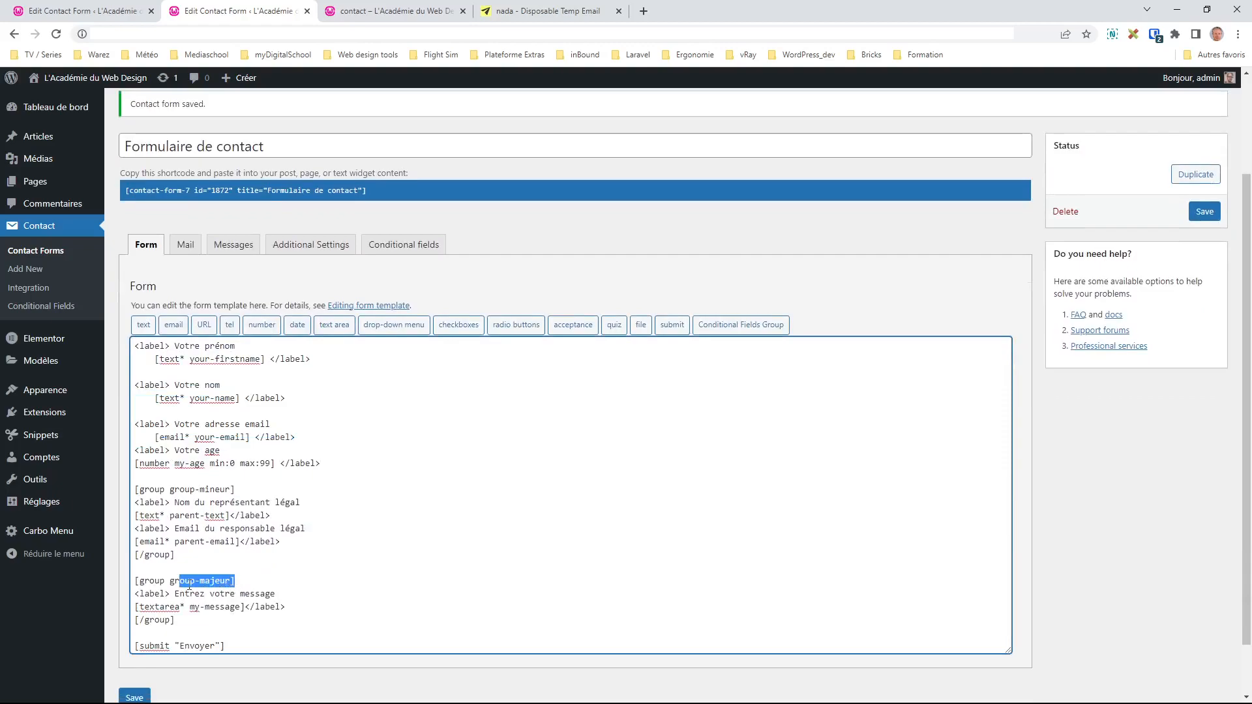
click(403, 244)
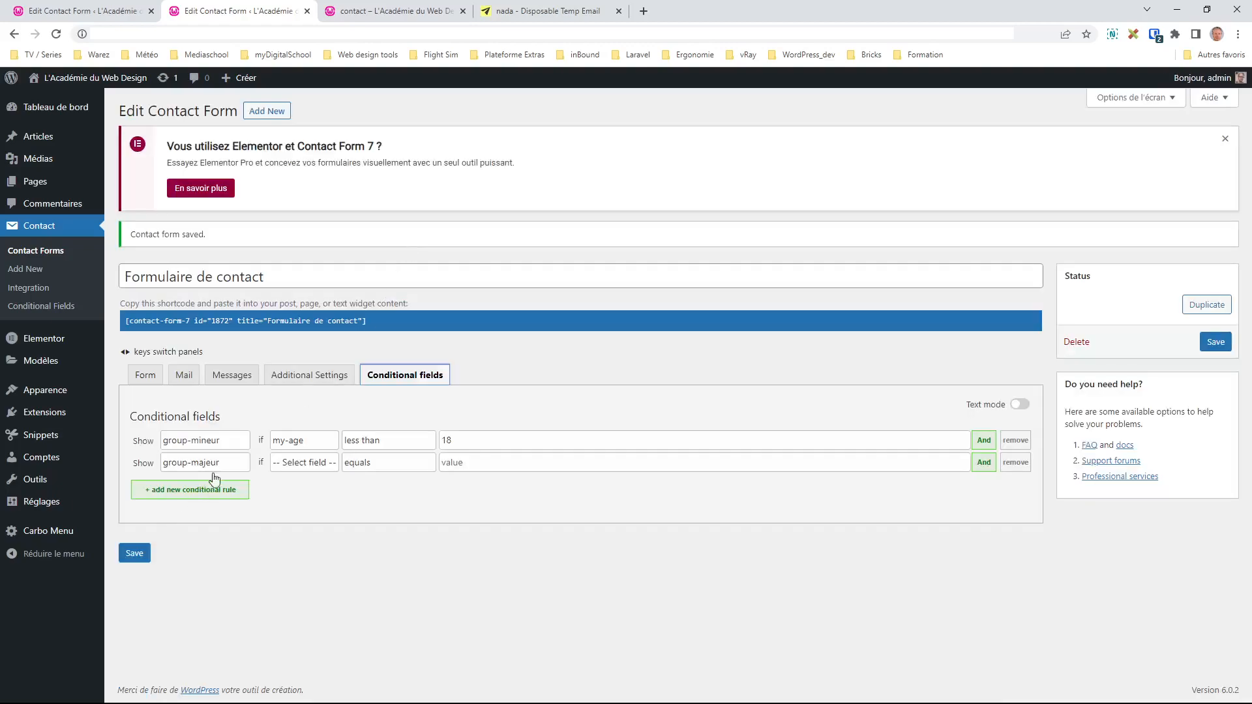
Step: Base the second rule on my-age greater than or equals 18 and save the rules
click(299, 530)
click(390, 463)
click(398, 543)
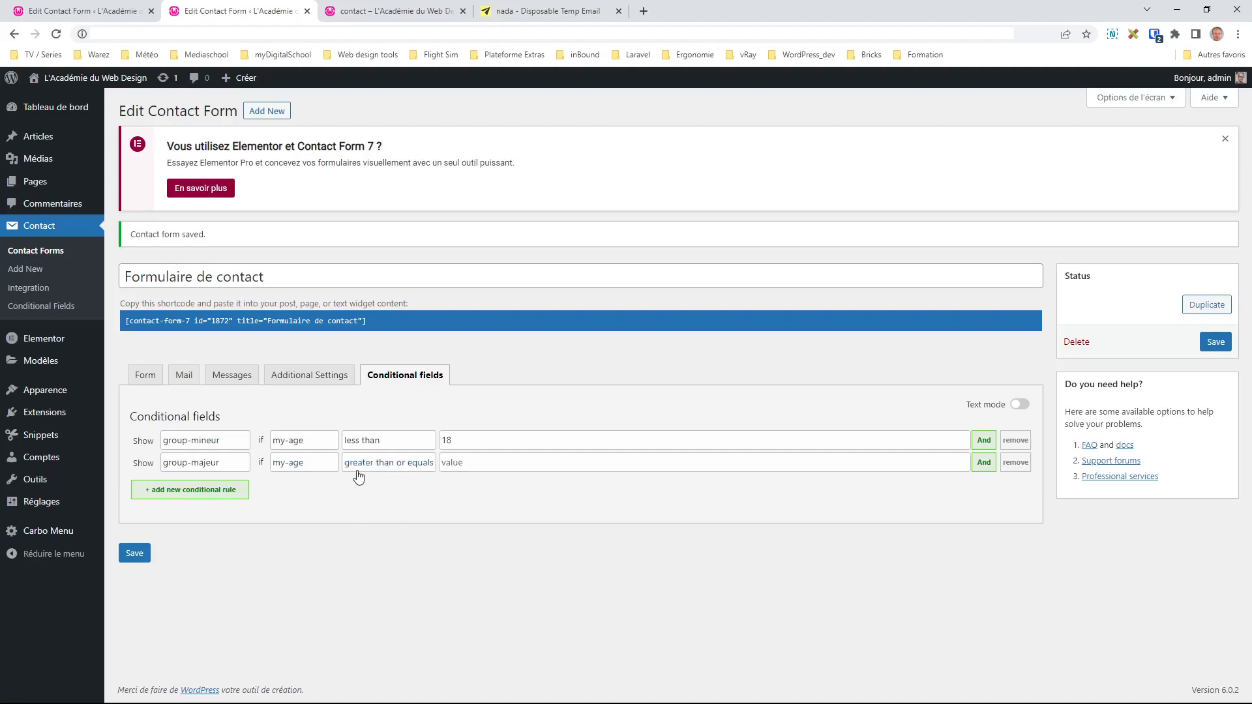
click(476, 462)
text(18)
click(134, 553)
Step: Verify the group-majeur line in the template and view the rules as text
click(145, 377)
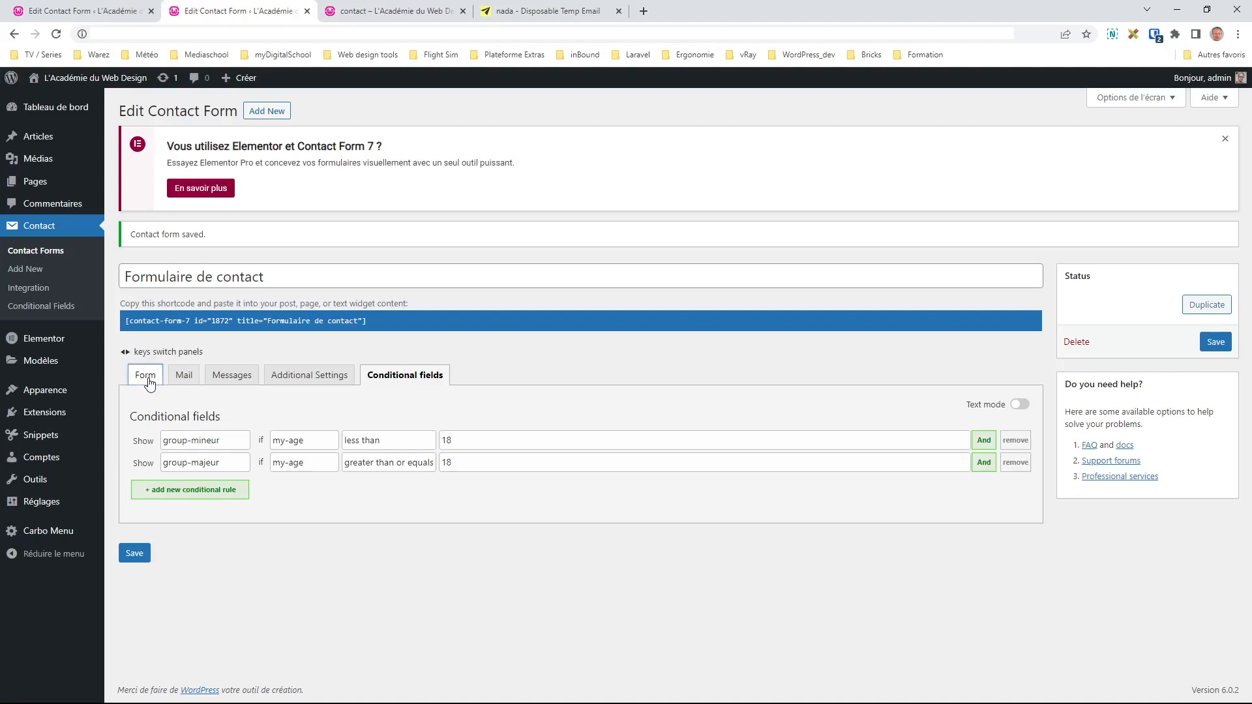
scroll(224, 506, down, 1)
scroll(225, 505, down, 3)
drag(258, 517, 135, 519)
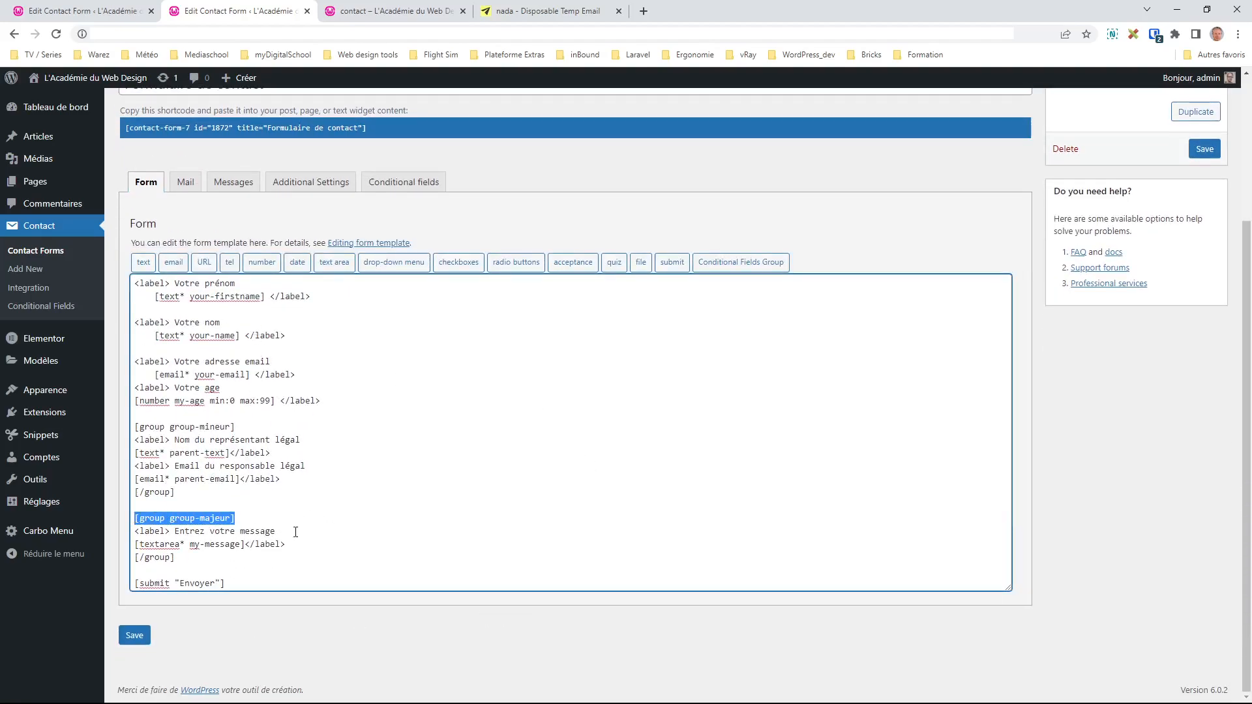
click(409, 188)
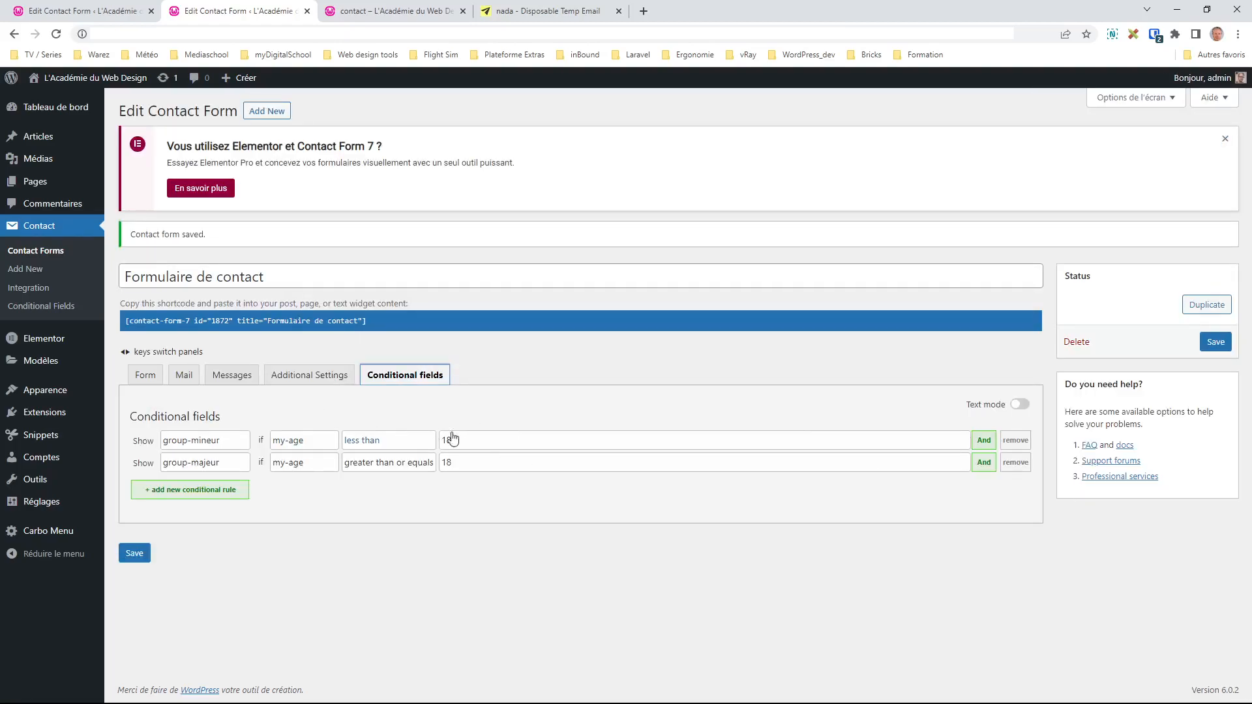
click(1023, 405)
click(1023, 406)
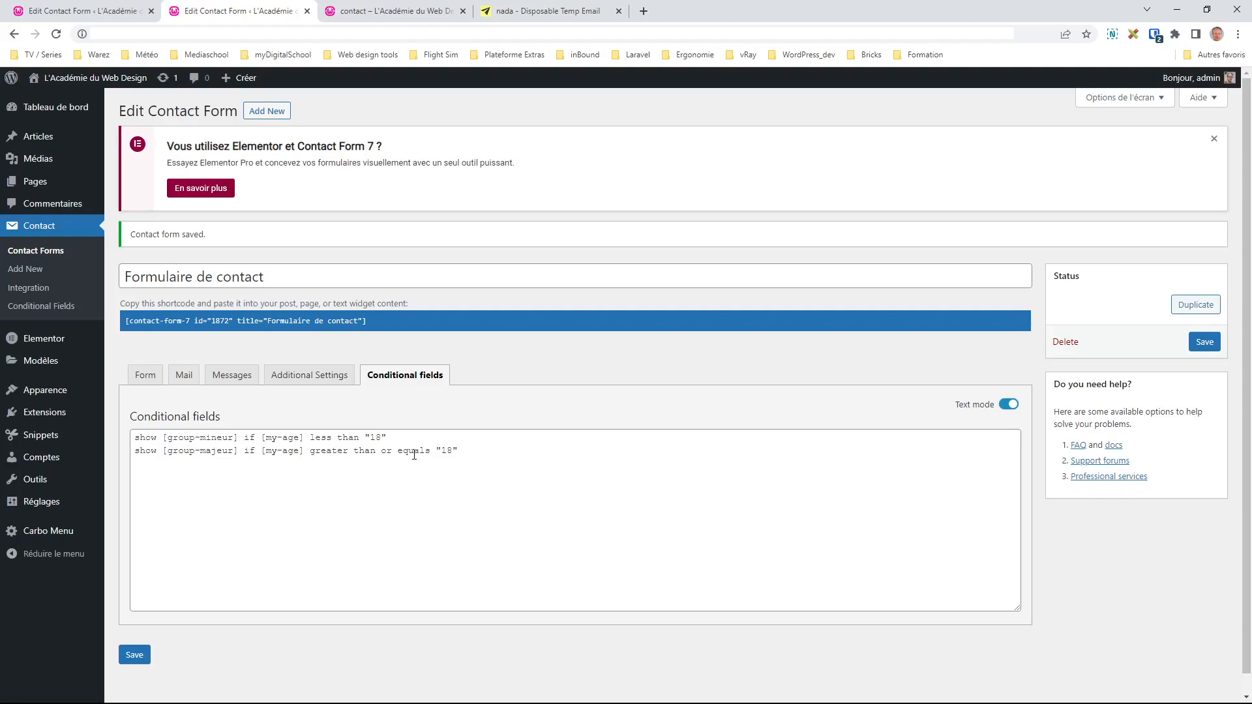
Step: Change the first rule's threshold from 18 to 19 and save the form
double_click(375, 438)
text(19)
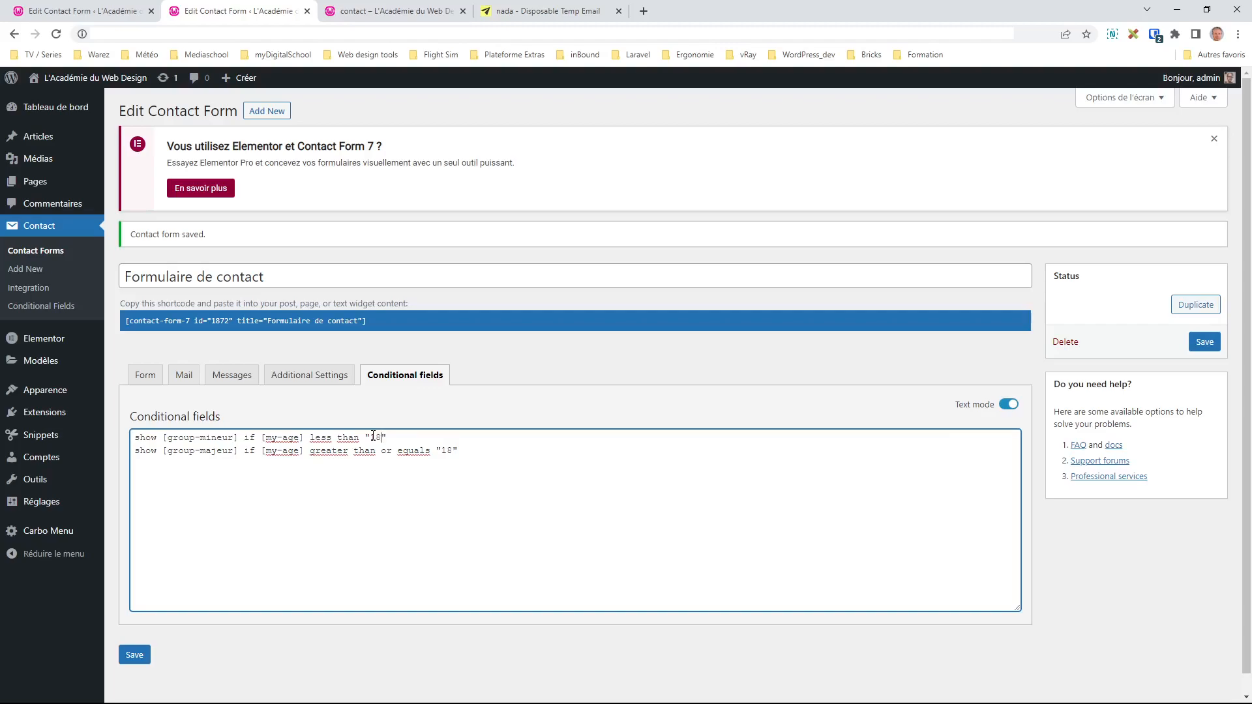
click(1009, 404)
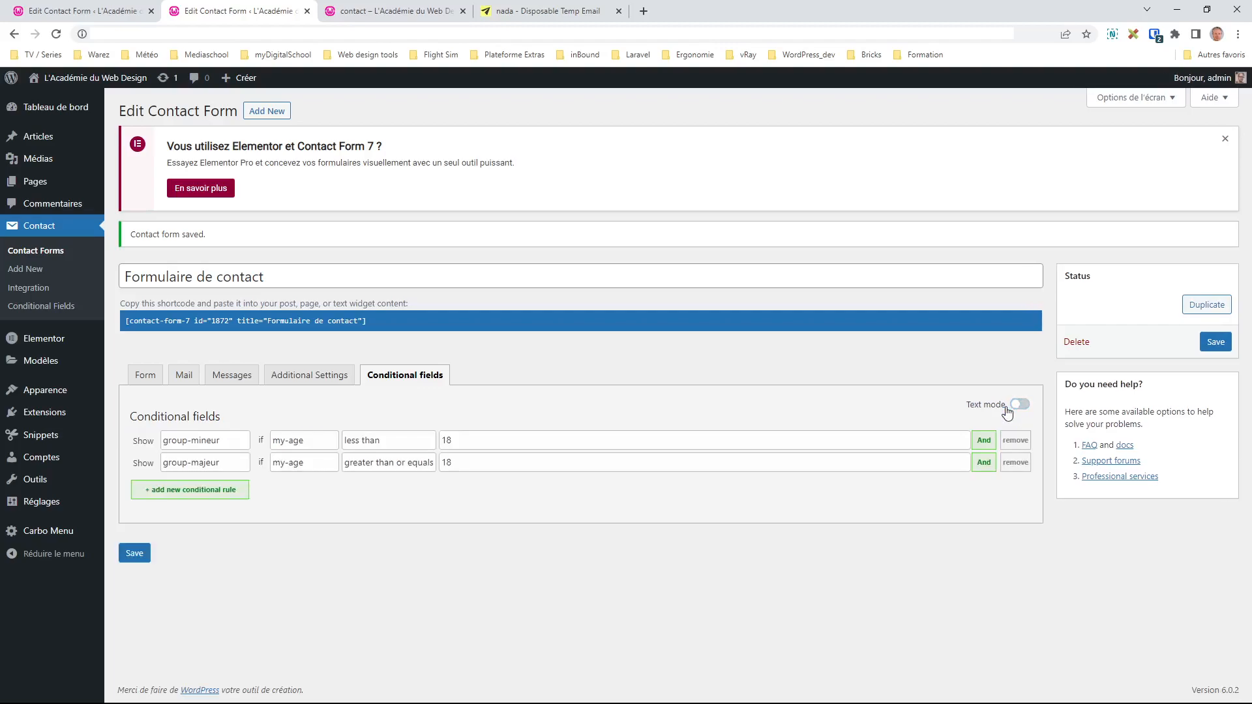
click(1216, 342)
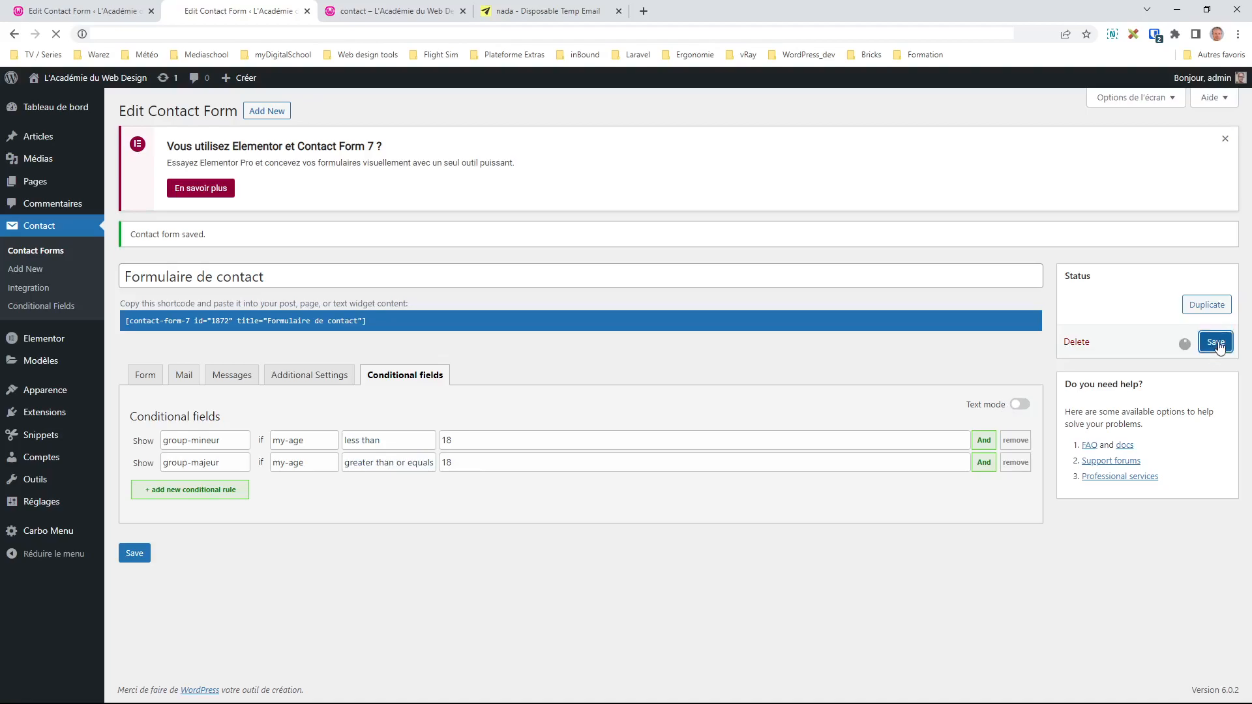
click(386, 11)
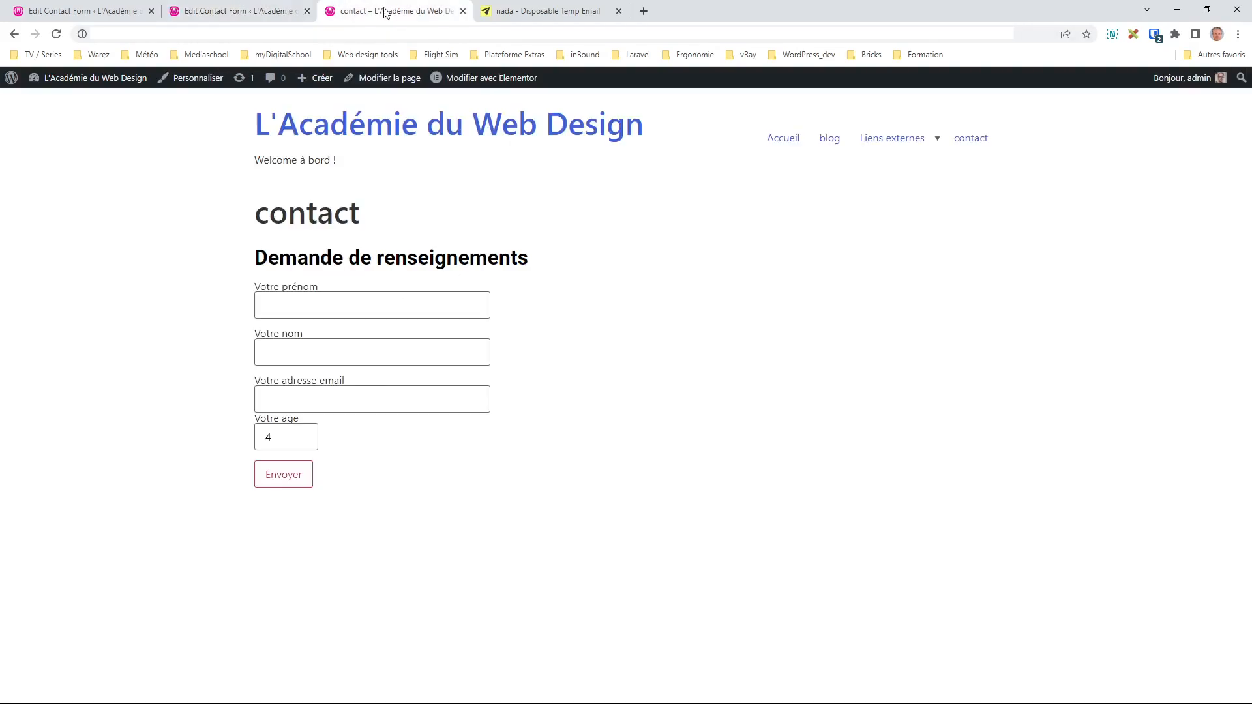
Step: Reload the contact page and fill in first name, last name, email, and age 20
key(F5)
click(345, 301)
key(Tab)
key(Tab)
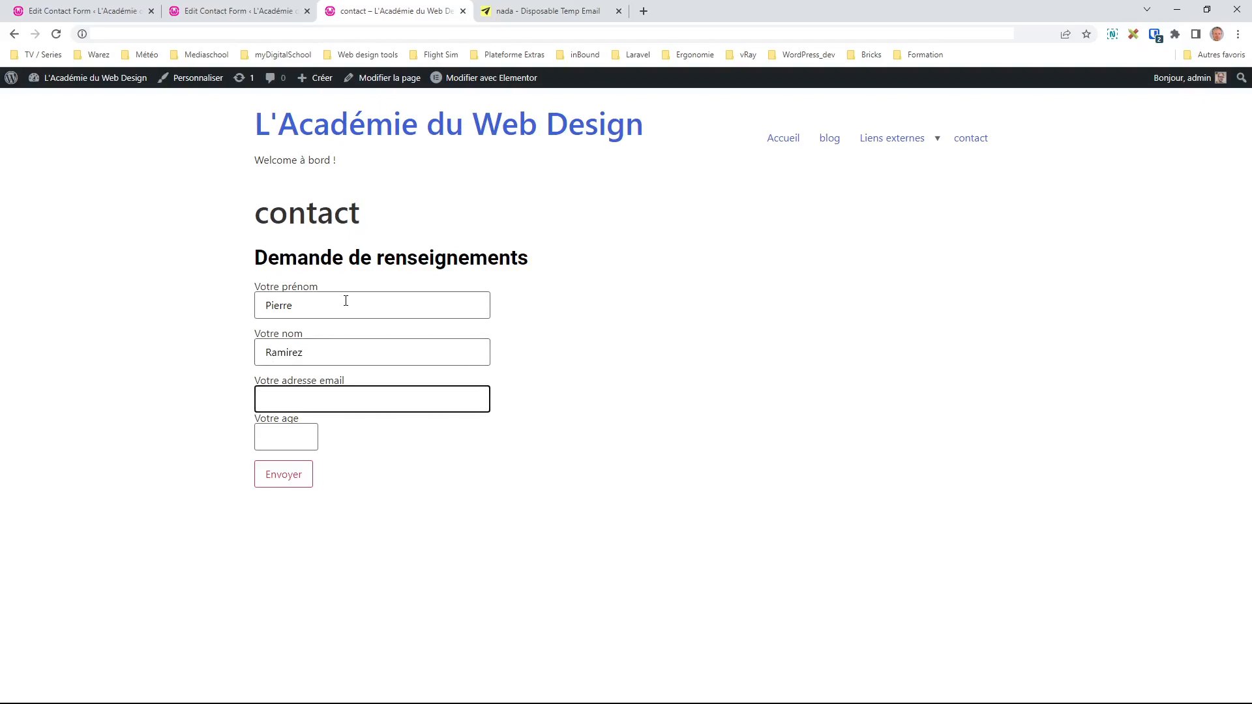
key(Tab)
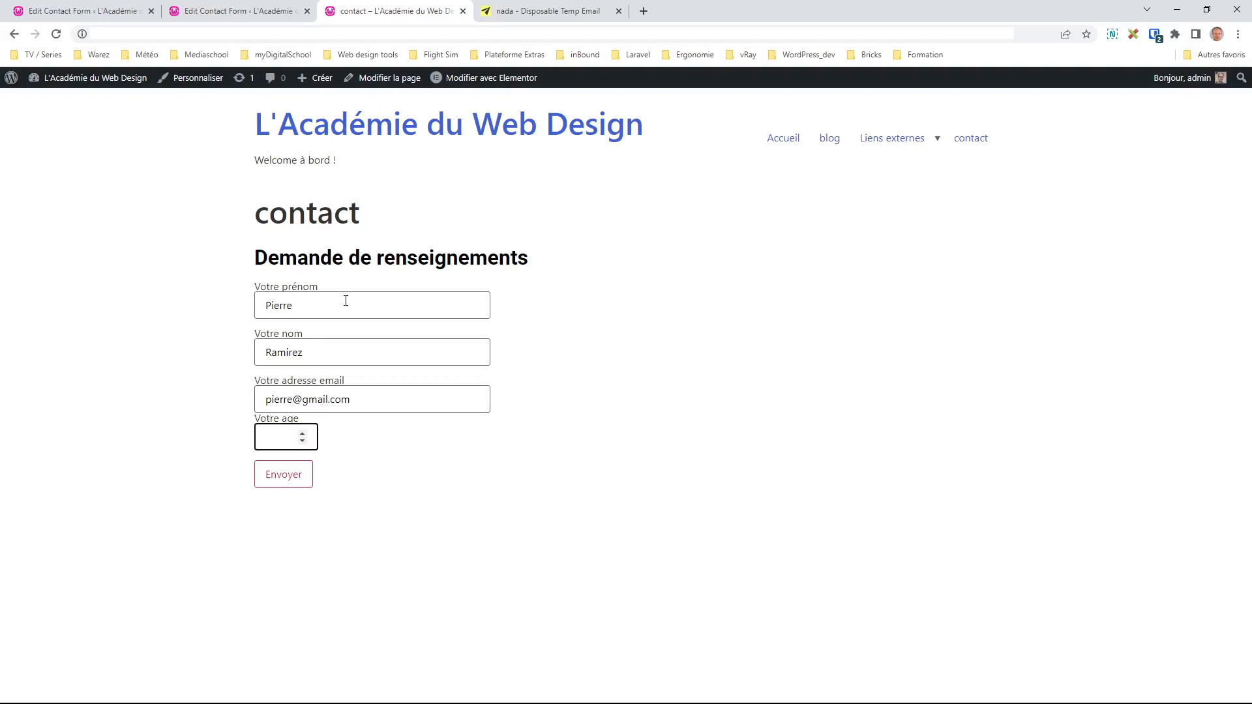
text(20)
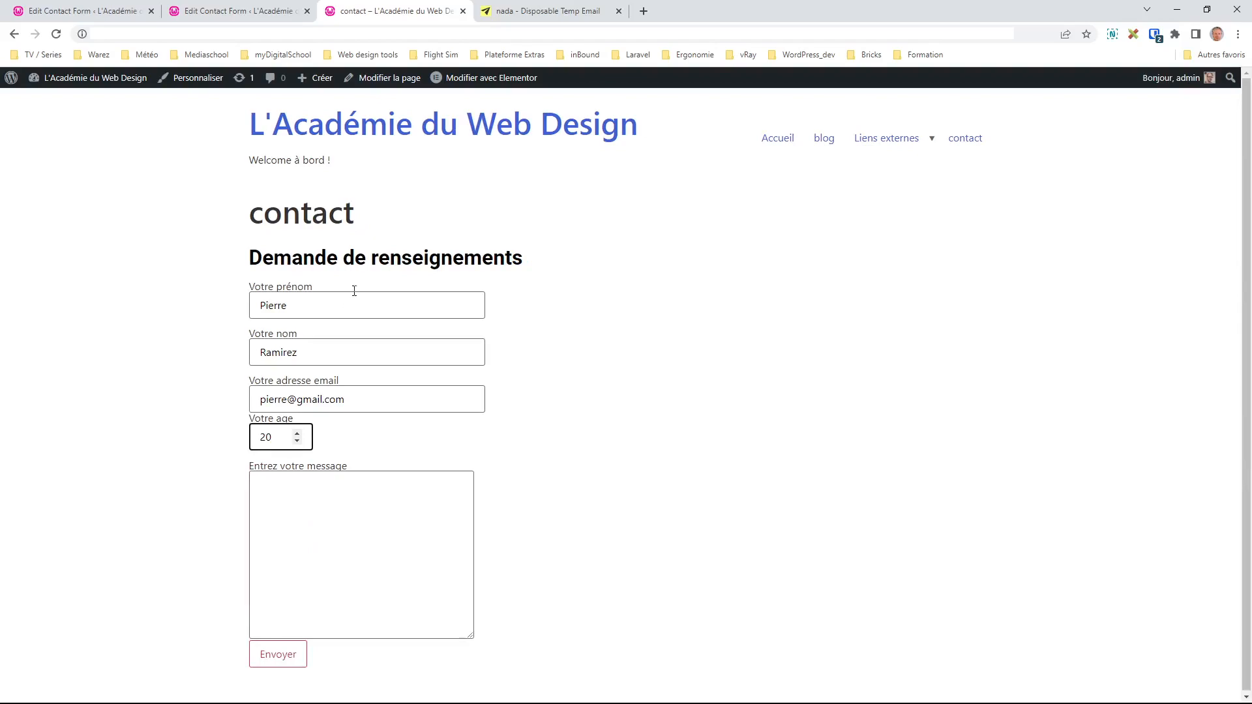
Step: Check the adult message box, then toggle the age between 18 and 17
click(324, 528)
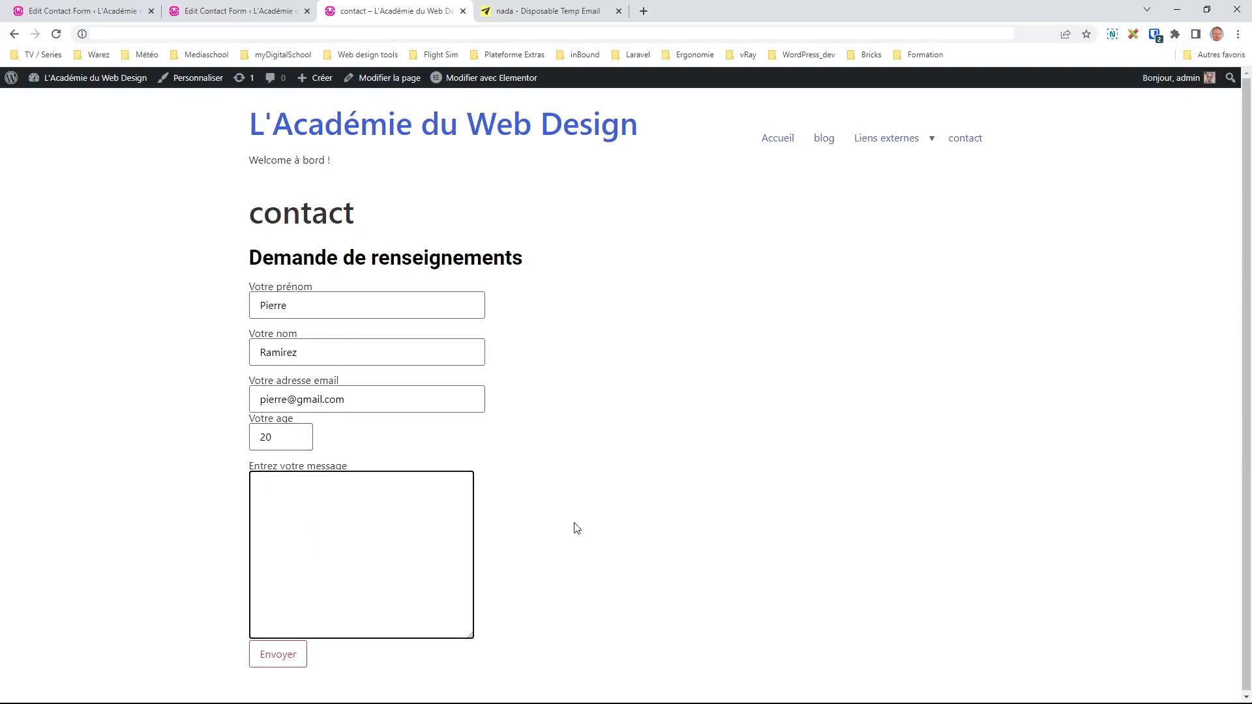
click(297, 441)
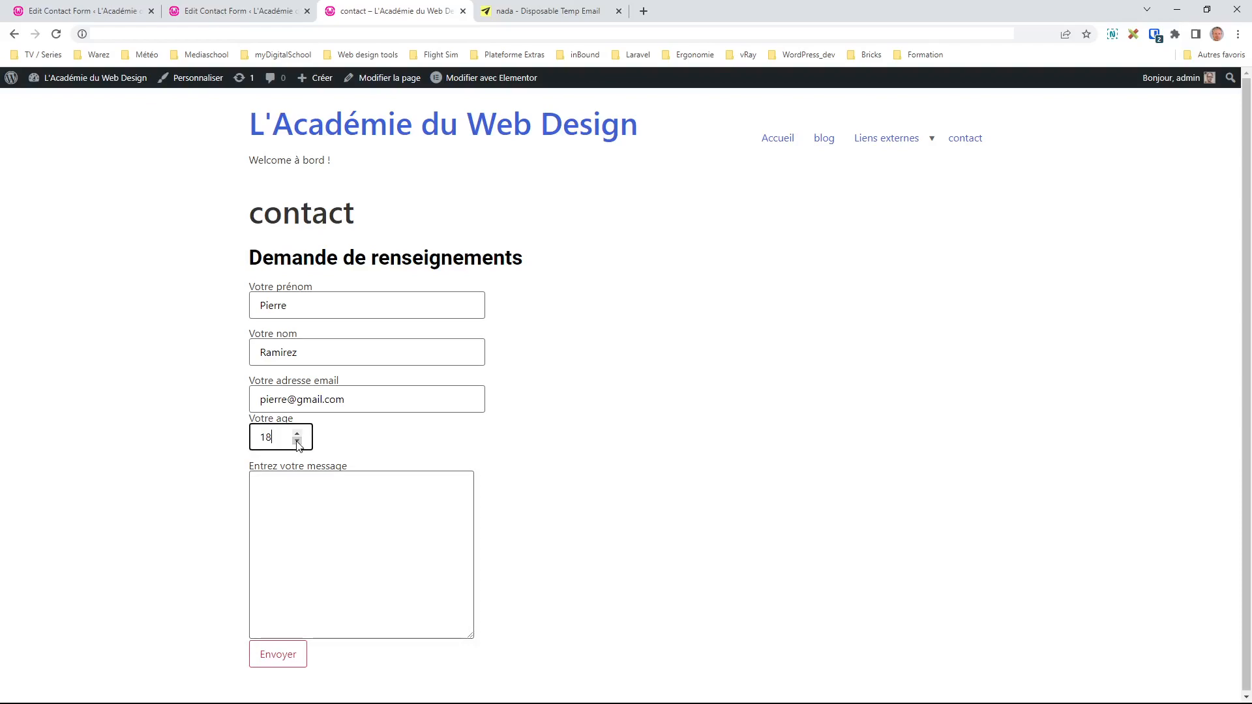
click(297, 442)
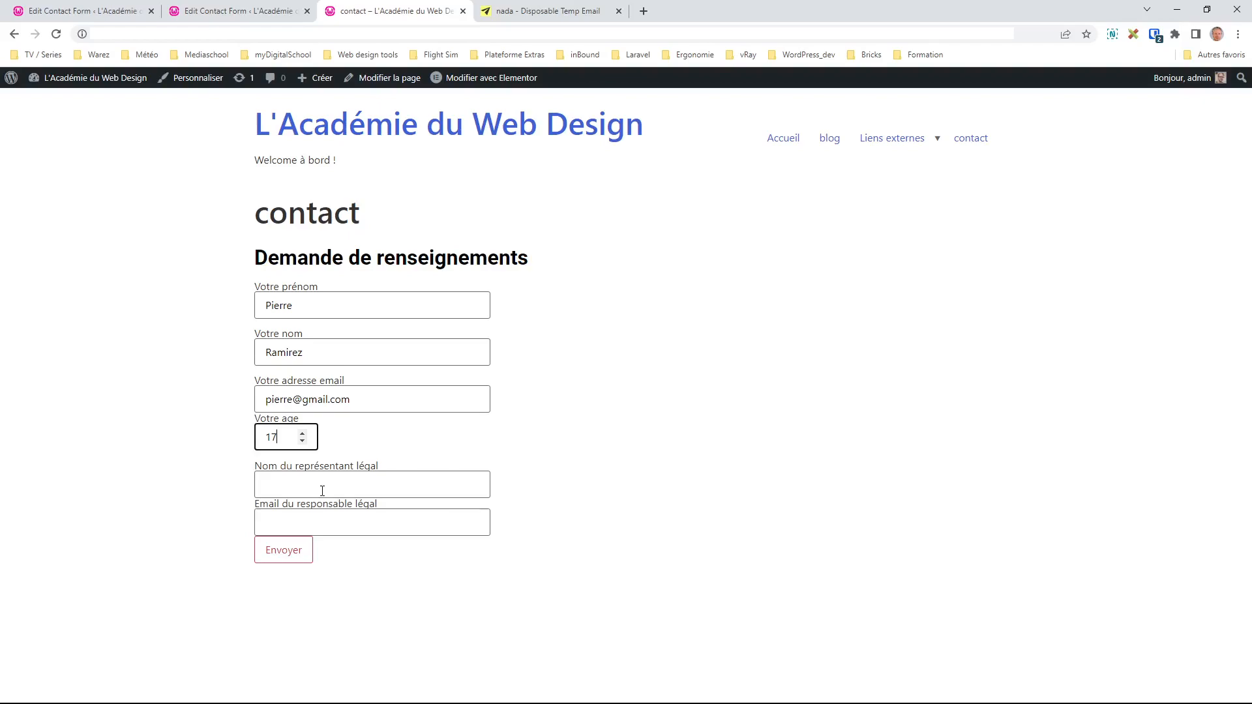
click(302, 433)
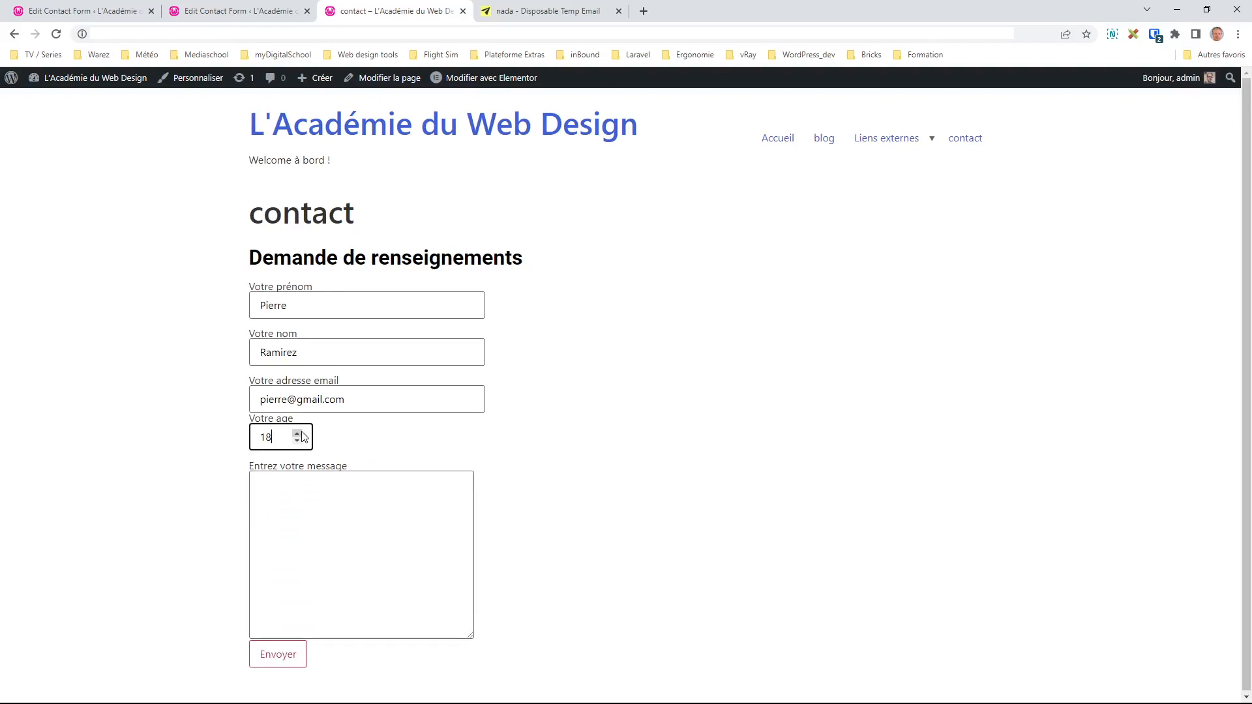
click(301, 441)
Step: Fill in the guardian's name and email and send the form
click(315, 485)
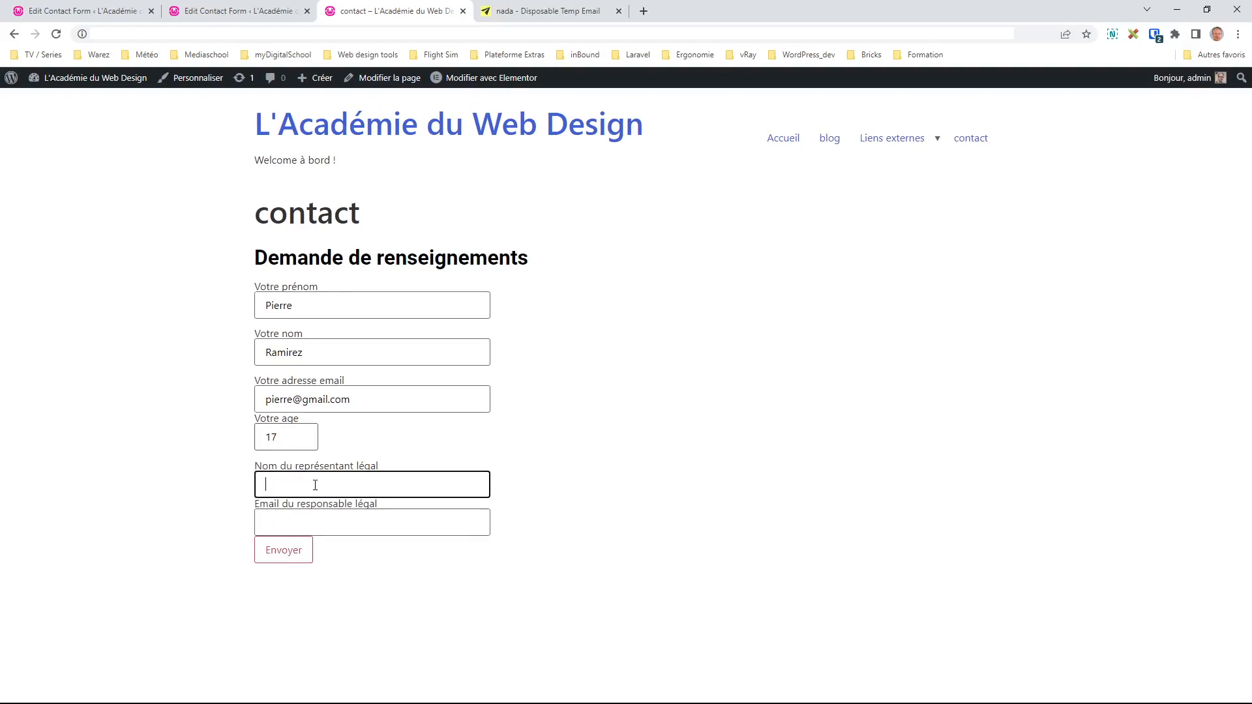
text(Mr Dupont)
key(Tab)
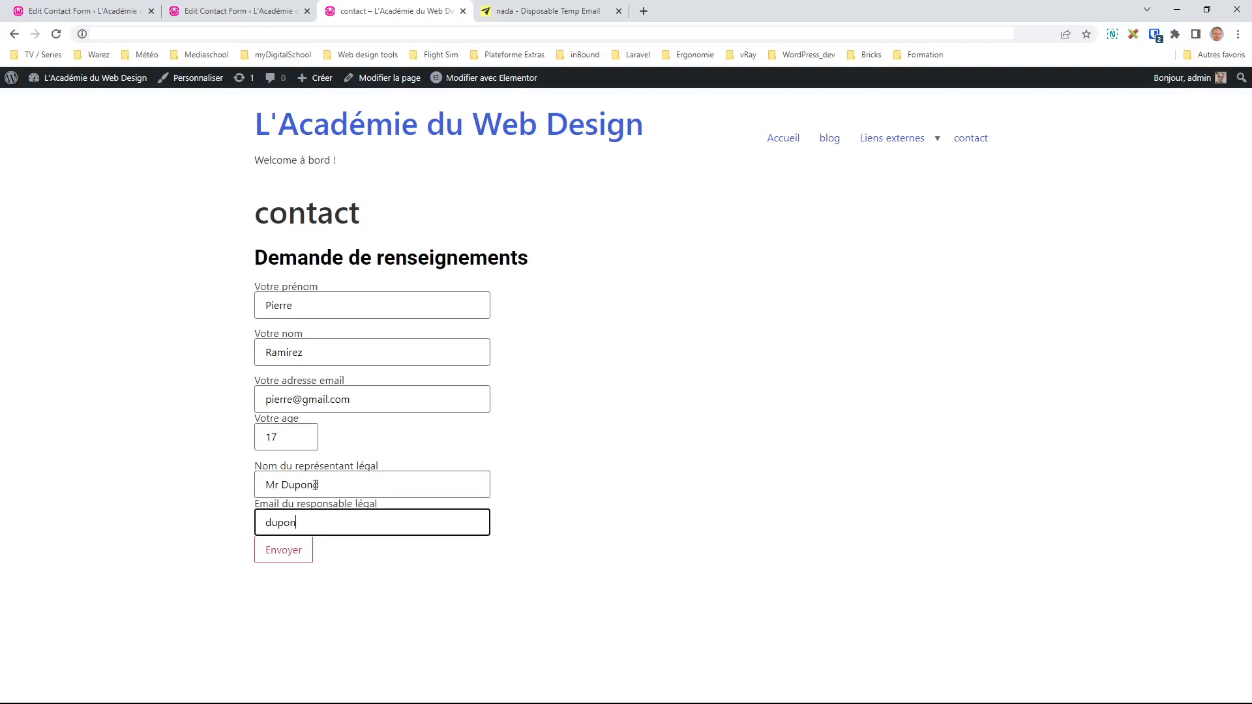
click(291, 560)
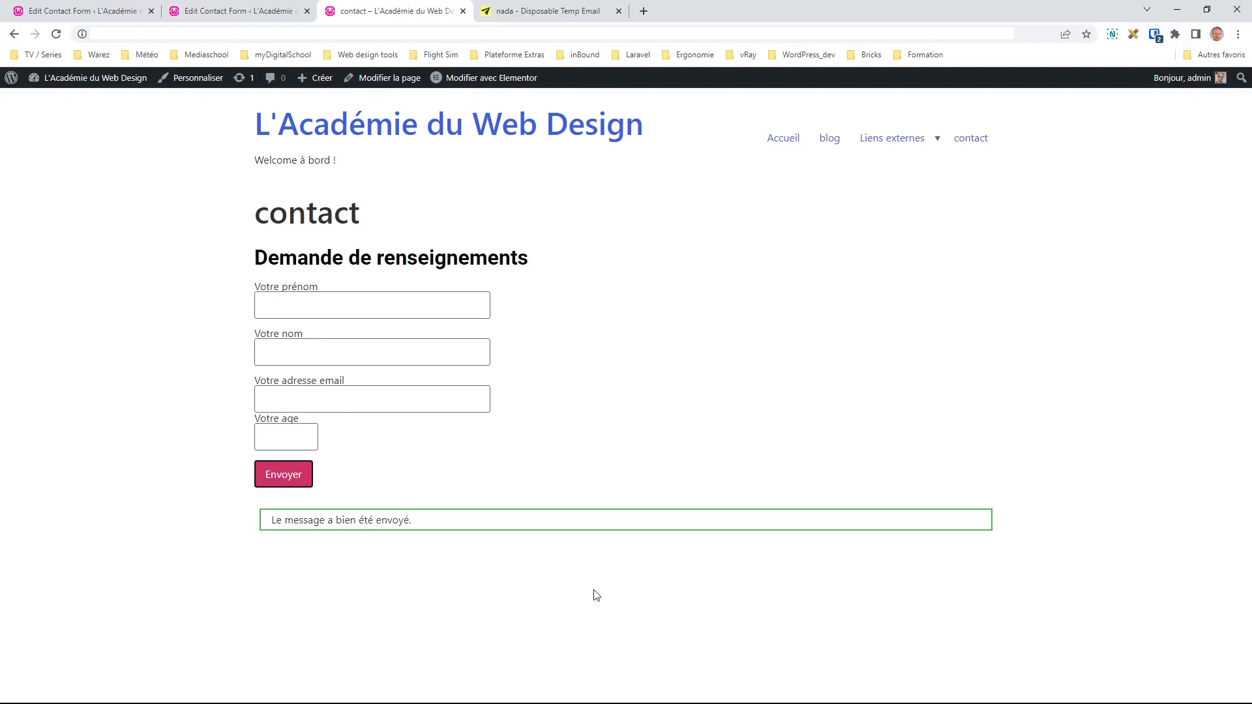
click(533, 19)
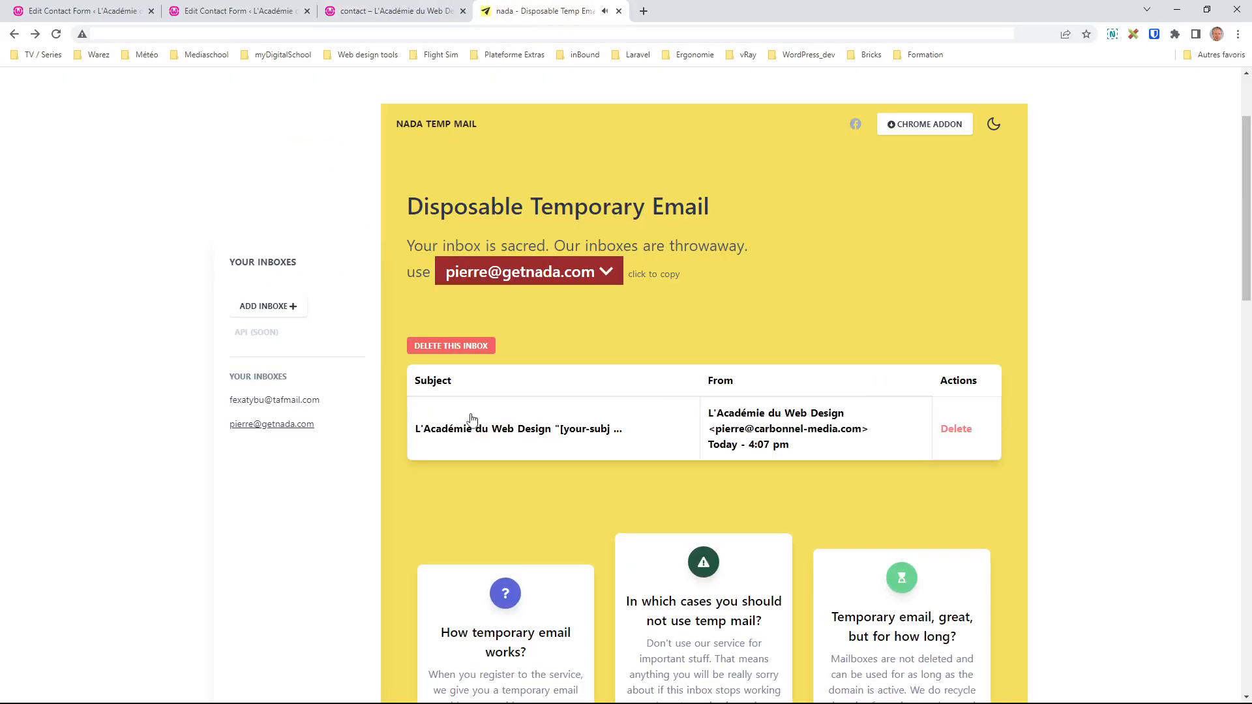
Step: Open the new email, highlight the unfilled [your-subject] placeholder, and return to the form editor
click(555, 429)
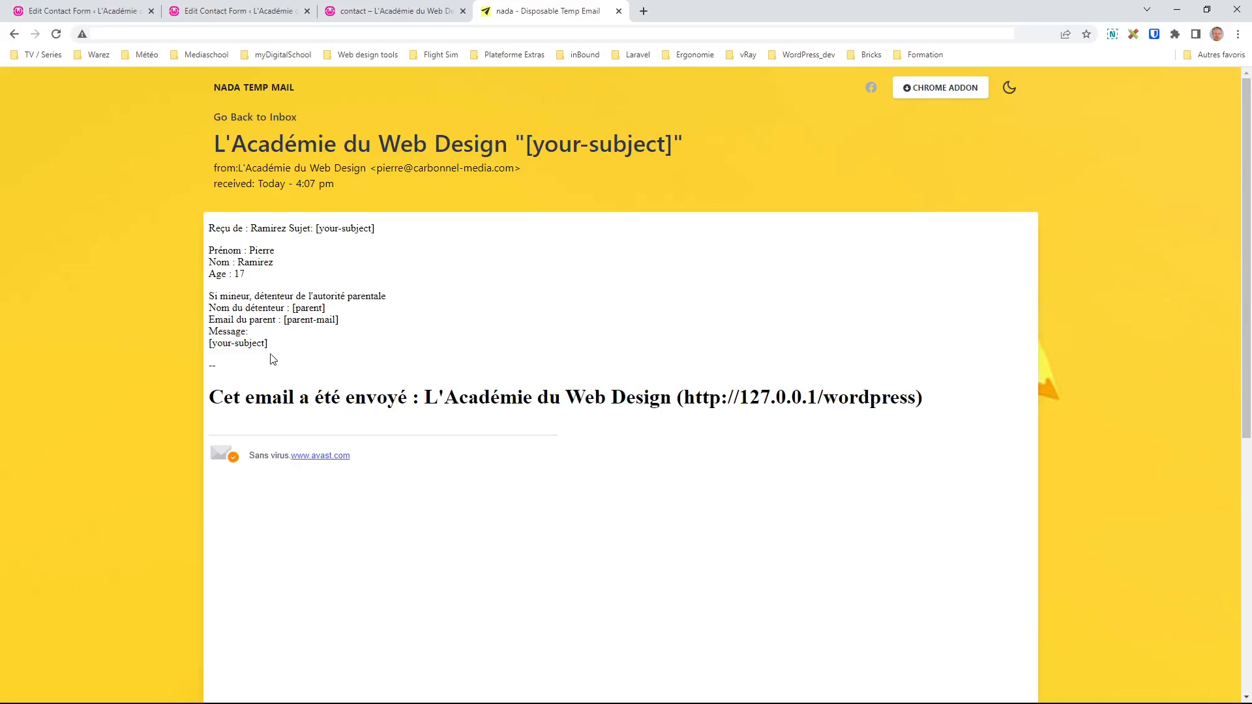
drag(268, 346, 208, 344)
click(292, 349)
click(235, 11)
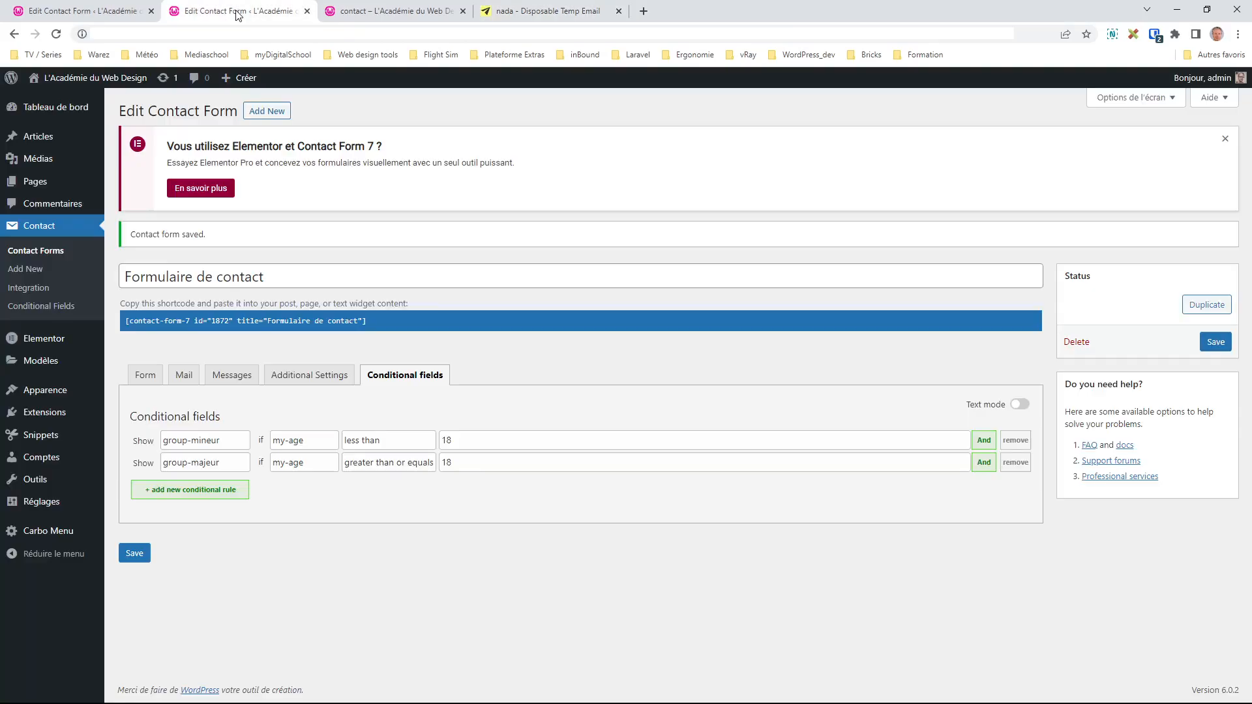
Step: Select the my-message field name in the Form template to copy it
click(163, 380)
scroll(286, 533, down, 3)
double_click(222, 545)
drag(191, 546, 242, 549)
key(ctrl+c)
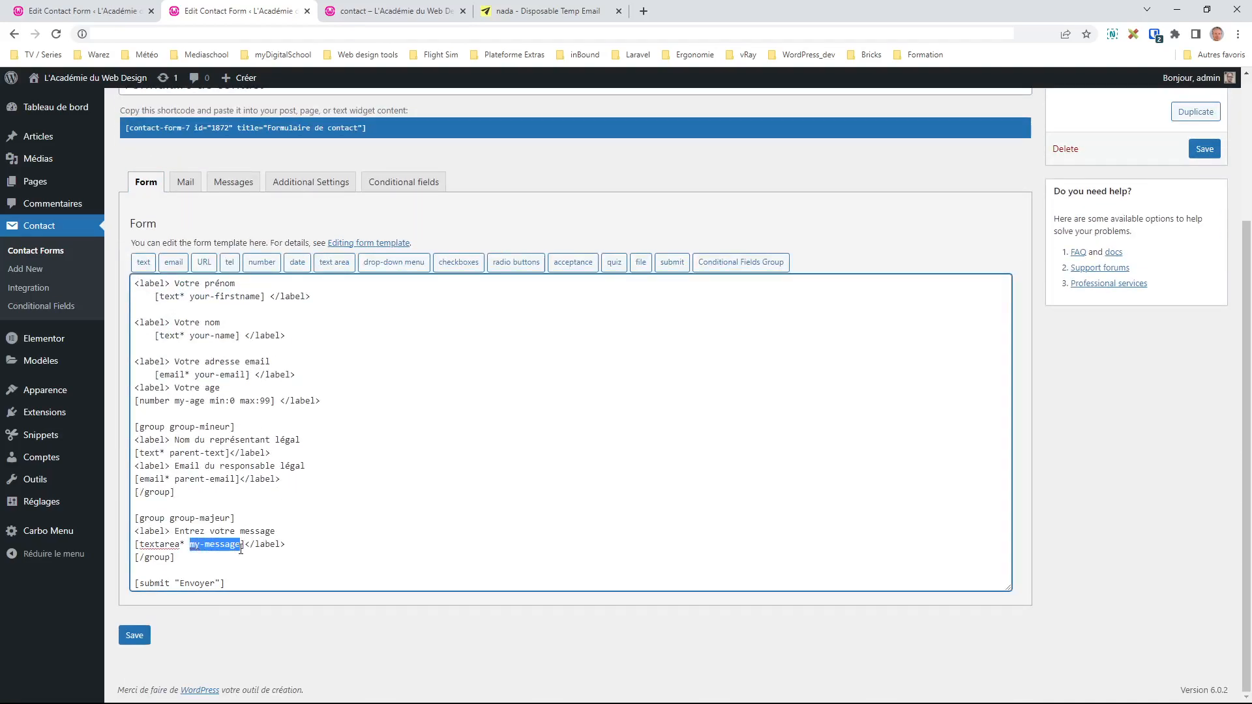
Step: Change the mail body's Message line from [your-subject] to [my-message], then view the received email
click(187, 182)
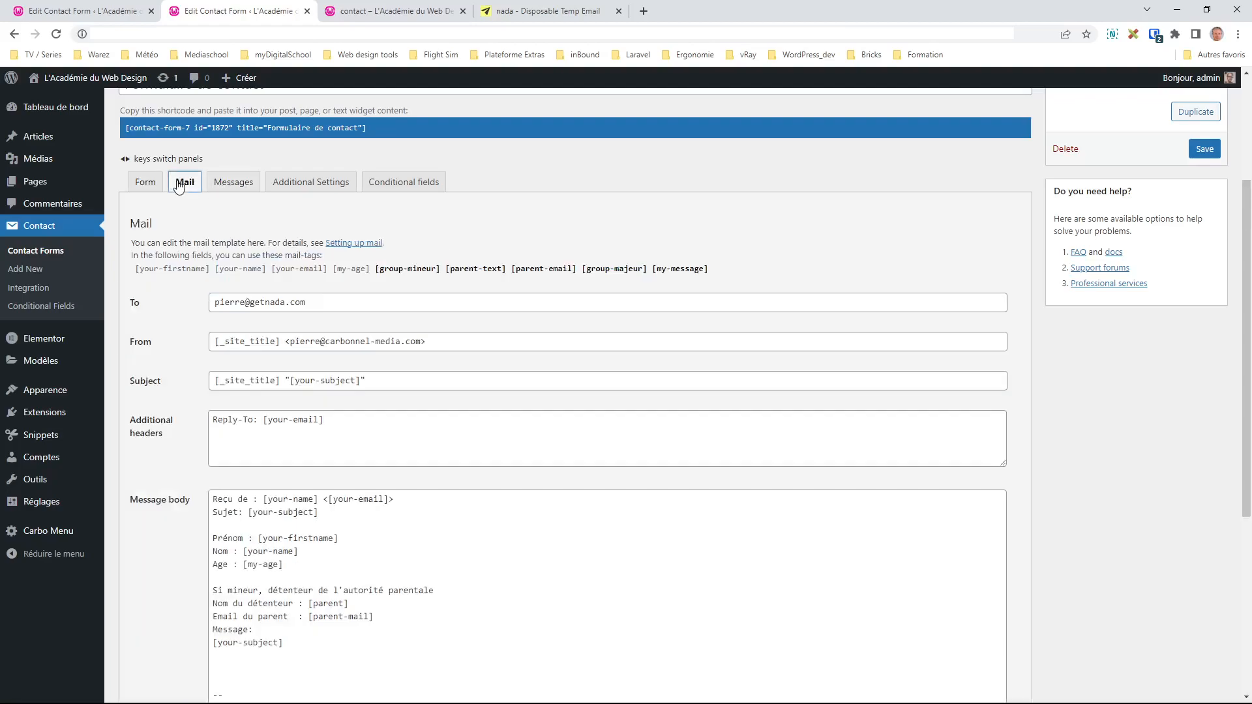
scroll(335, 396, down, 2)
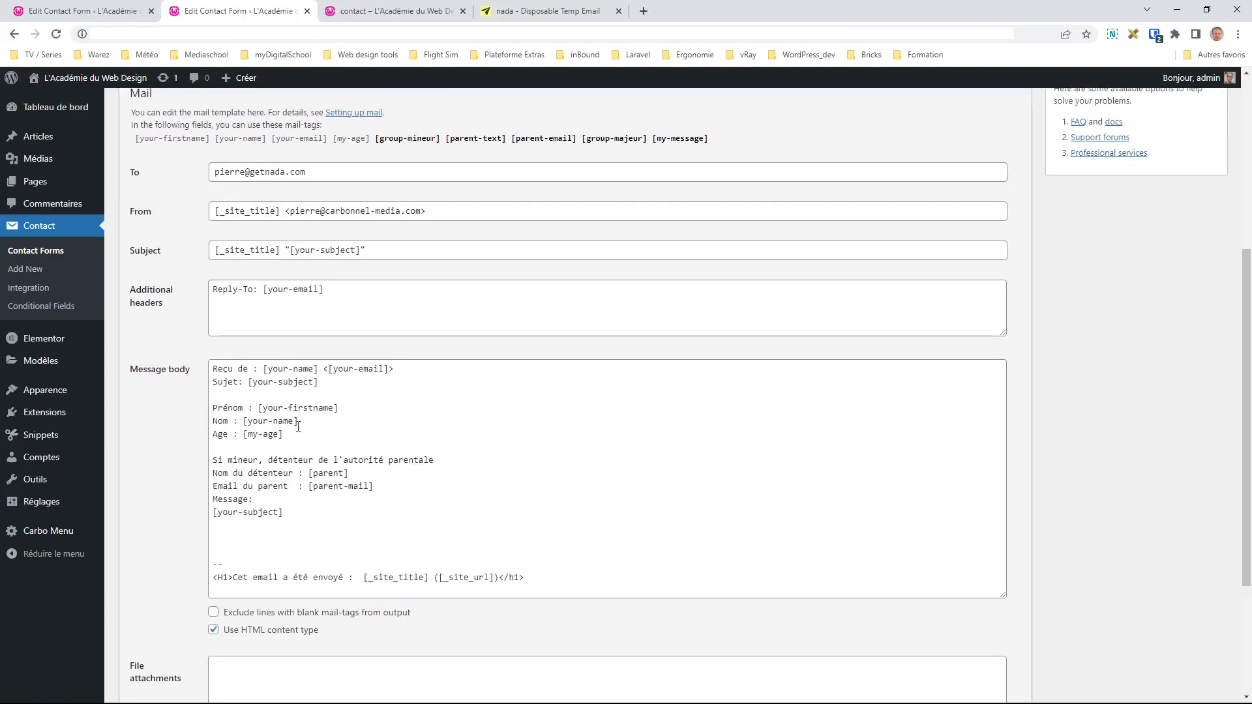
drag(283, 513, 212, 513)
key(ctrl+v)
key(ctrl+z)
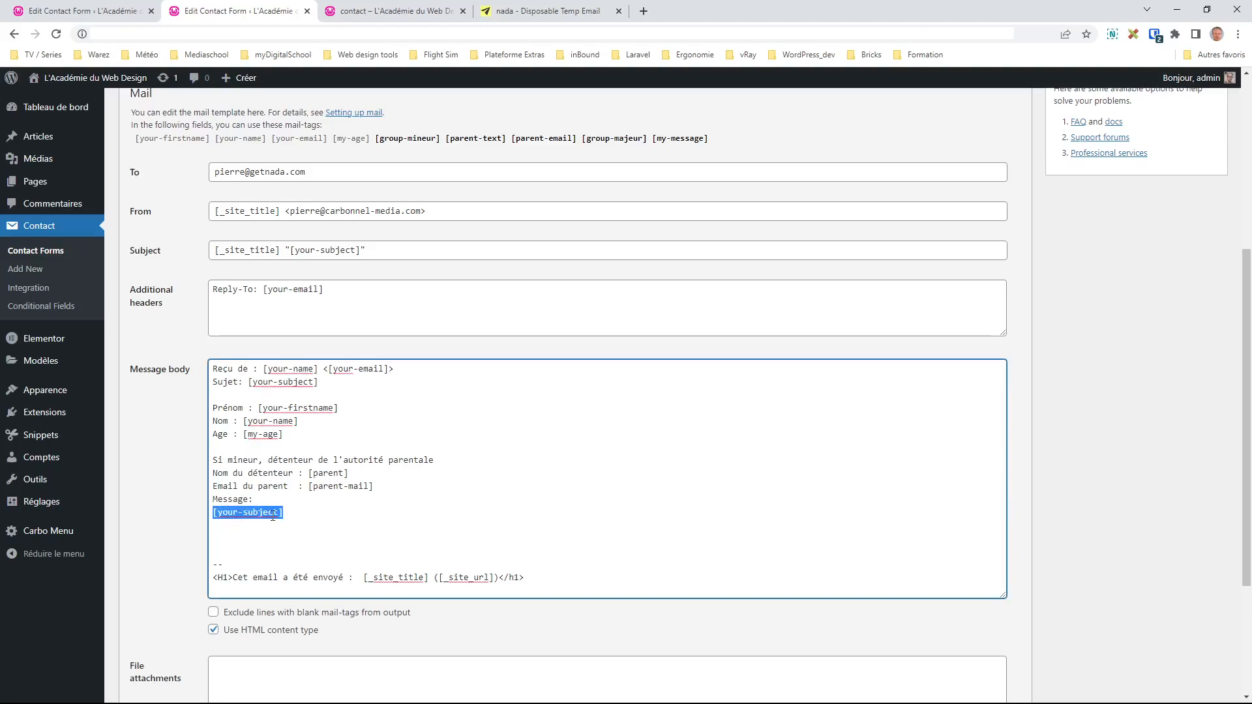
click(219, 513)
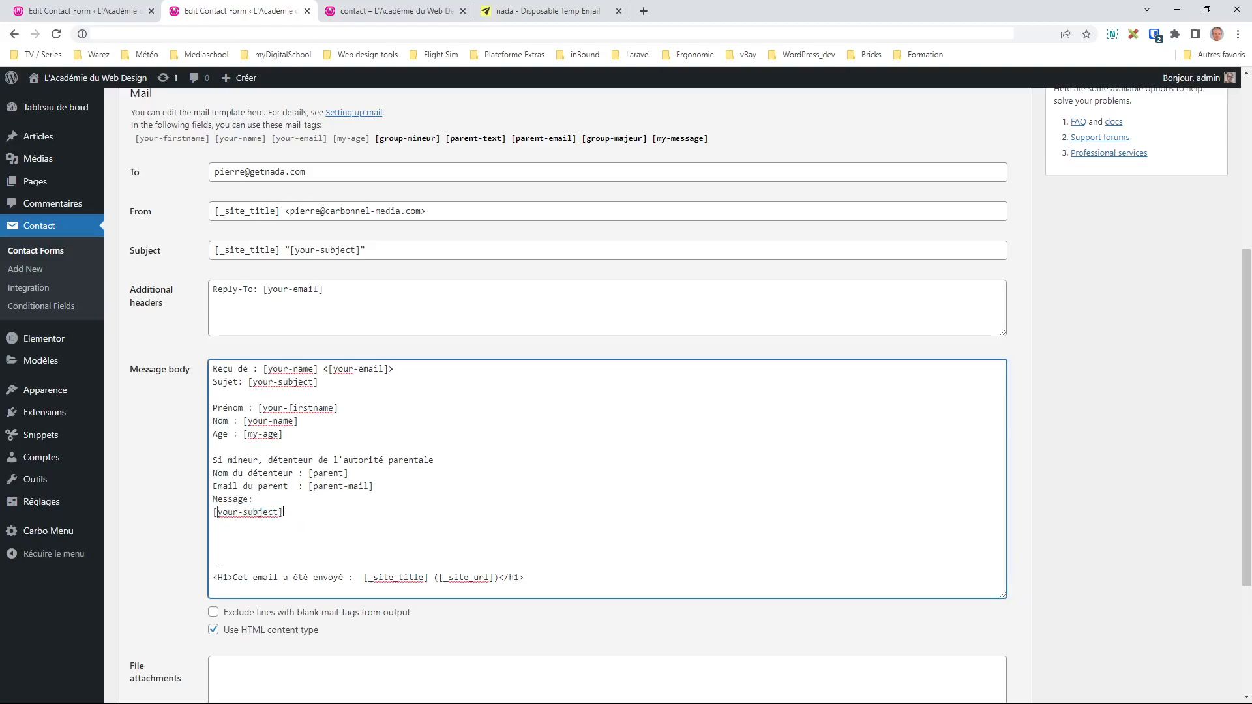
drag(279, 513, 218, 513)
key(ctrl+v)
click(573, 13)
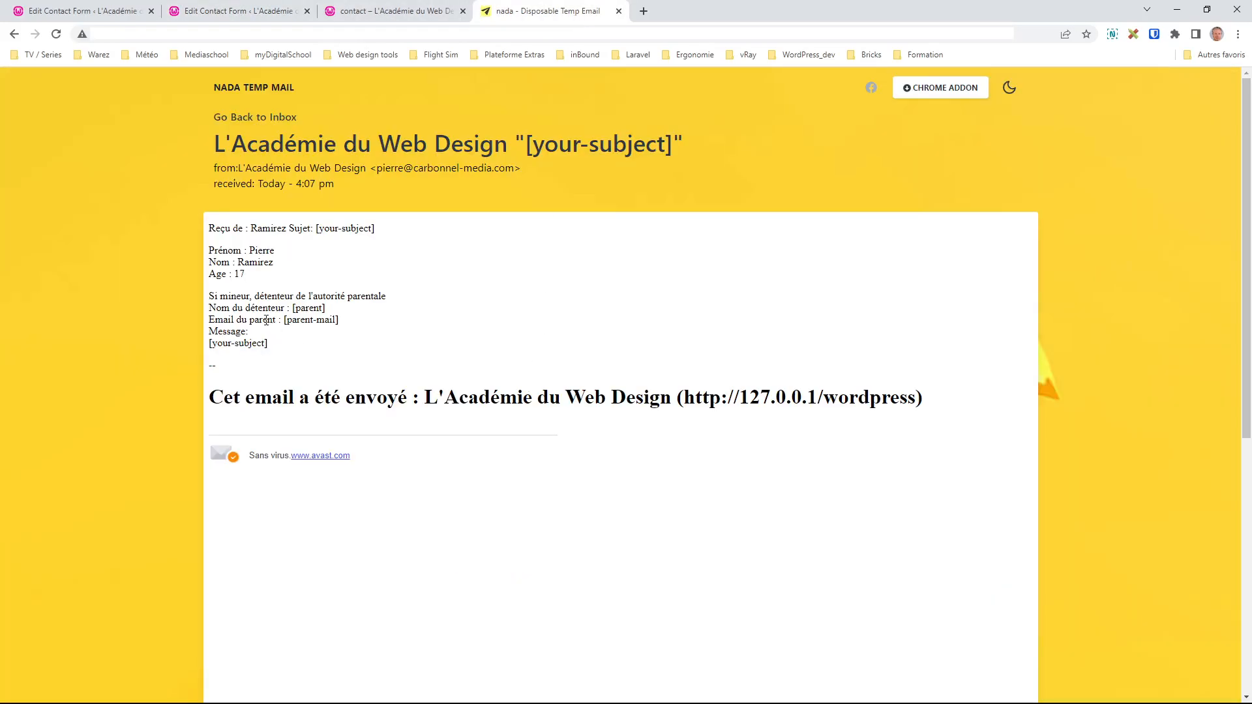
click(599, 693)
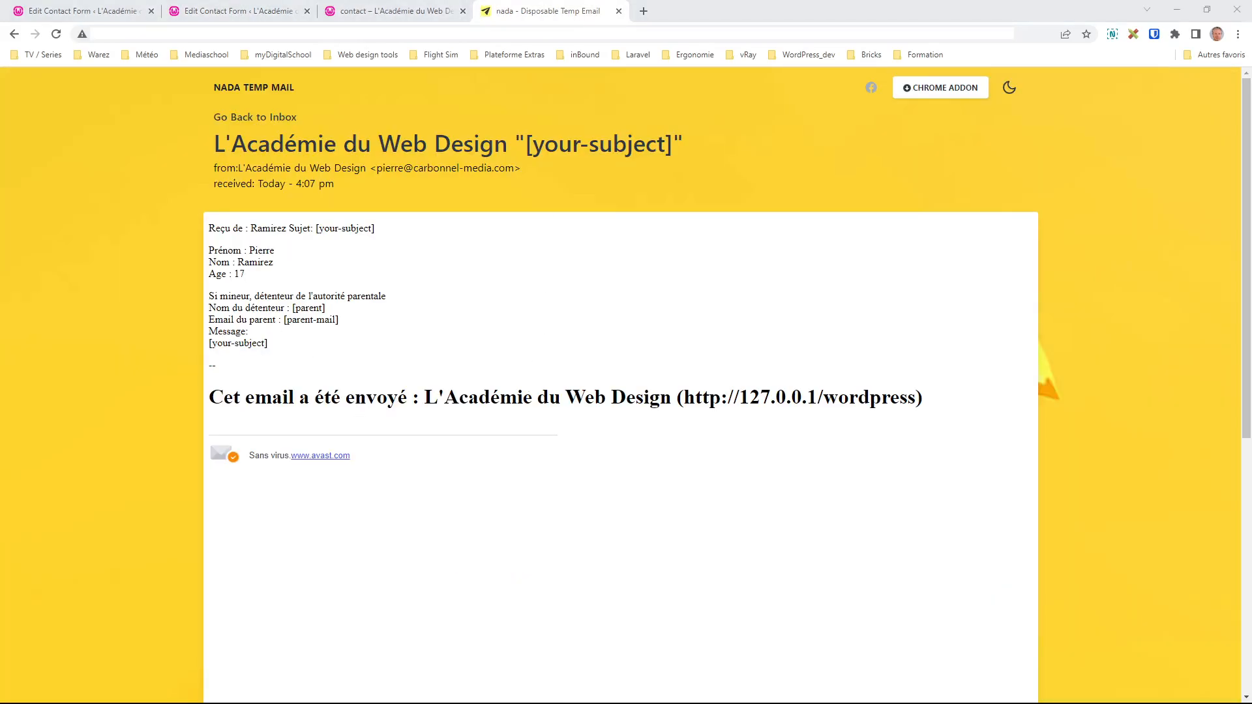